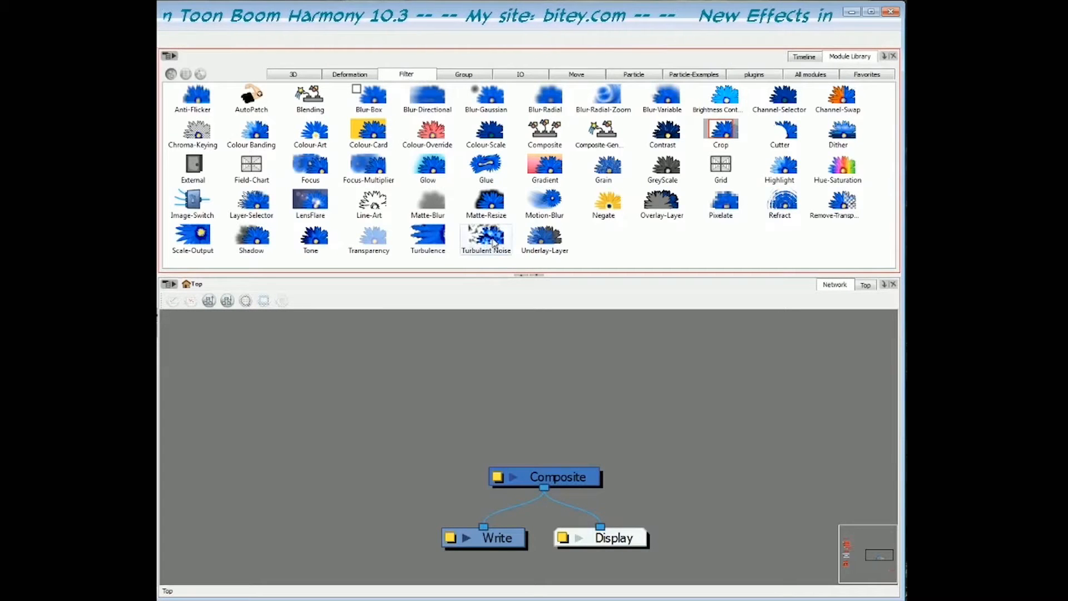
Add a Turbulent Noise module from the filter modules to the network, placing it at the Composite.
{"action": "left_click", "coordinate": [492, 245]}
{"action": "left_click", "coordinate": [432, 245]}
{"action": "left_click", "coordinate": [483, 252]}
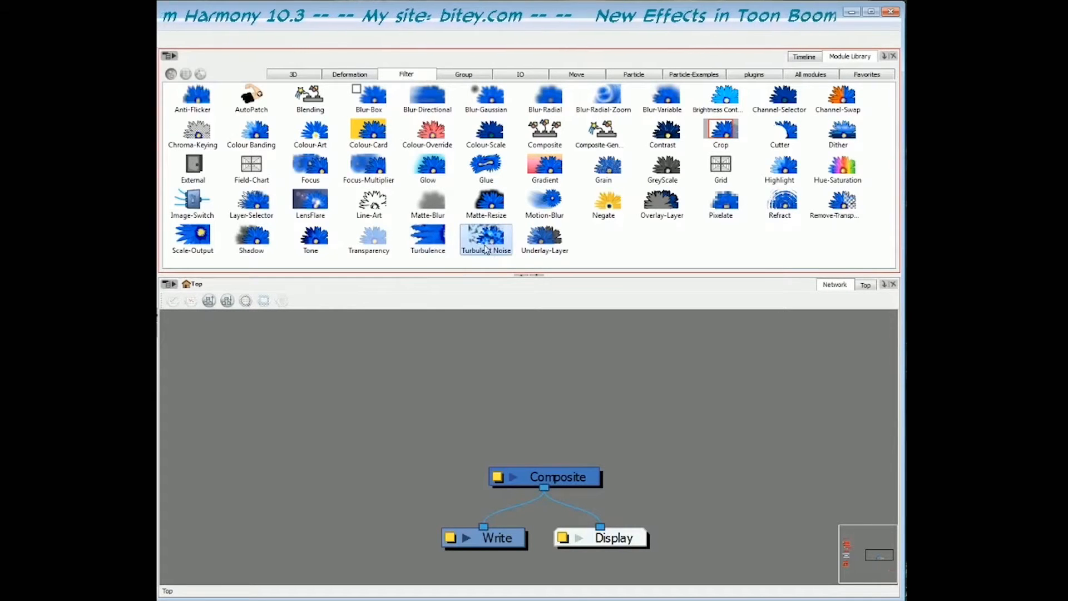
{"action": "left_click_drag", "start_coordinate": [483, 251], "coordinate": [544, 467]}
{"action": "left_click_drag", "start_coordinate": [570, 401], "coordinate": [575, 396]}
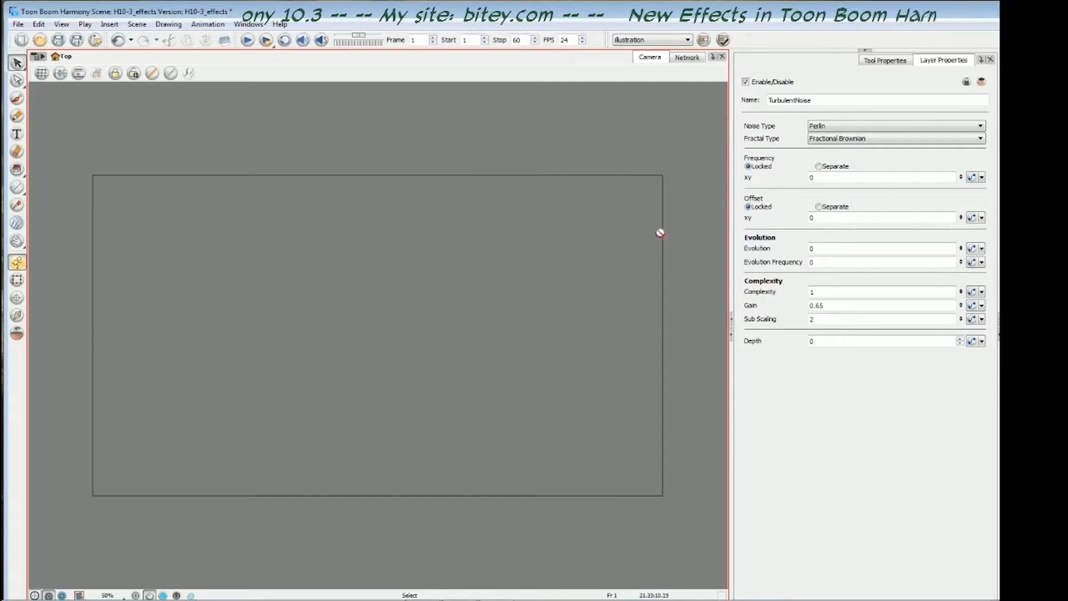
Turn on the render preview in the camera view and set the noise's locked xy frequency to 5.
{"action": "left_click", "coordinate": [62, 595]}
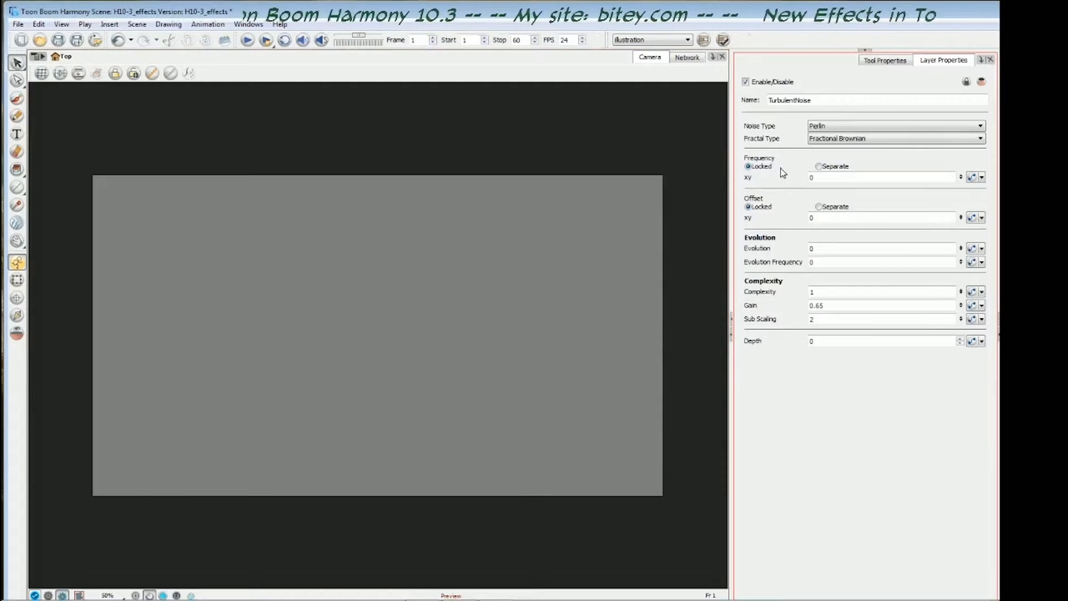
{"action": "left_click", "coordinate": [811, 177]}
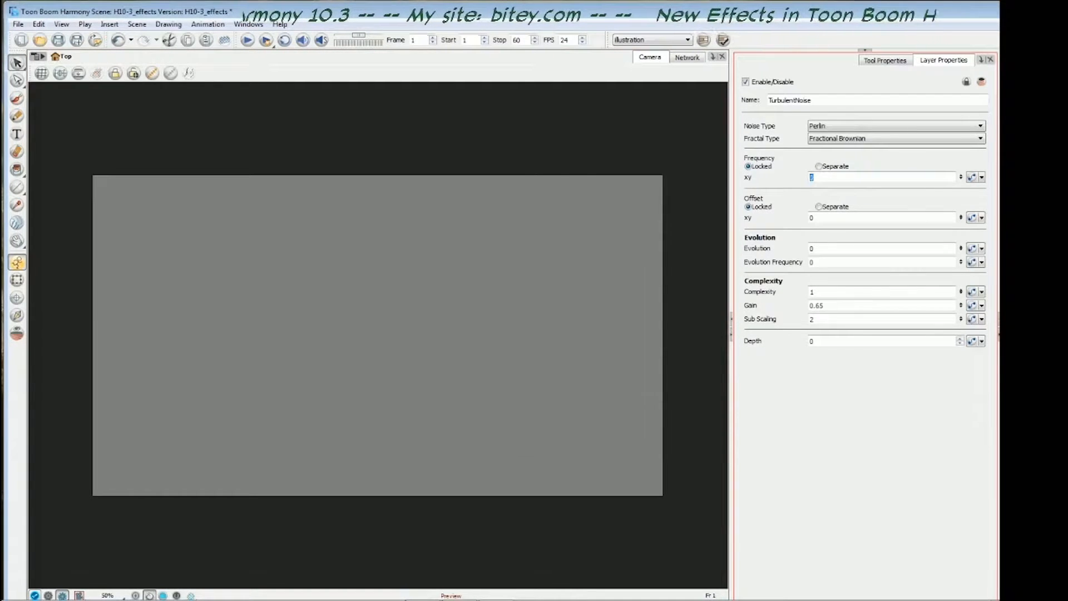
{"action": "key", "text": "Return"}
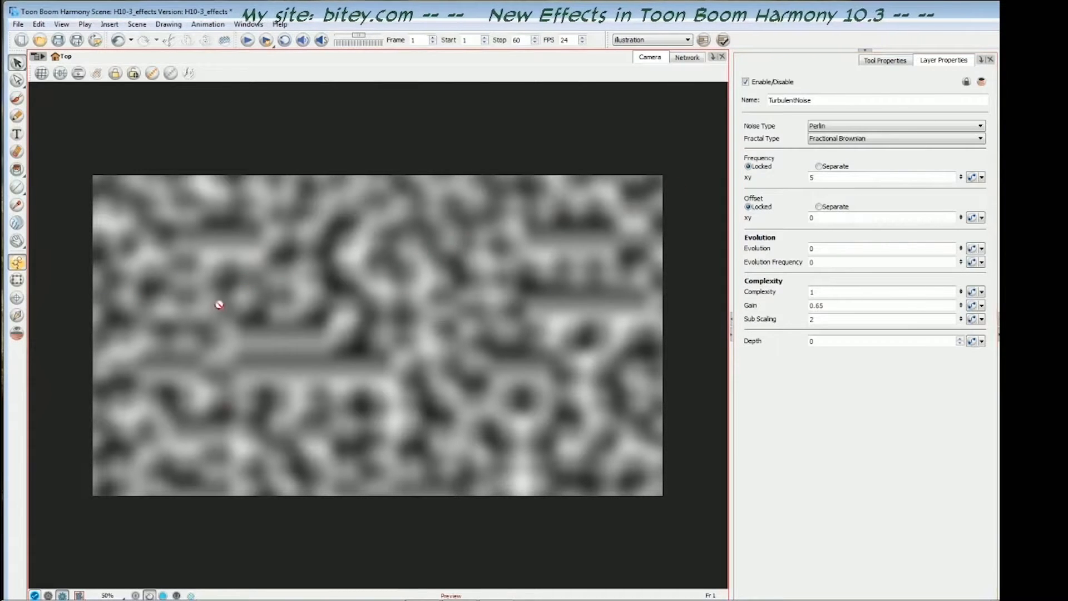
Separate the noise frequency into x and y, and set the x frequency to 5.
{"action": "left_click", "coordinate": [818, 166]}
{"action": "double_click", "coordinate": [811, 178]}
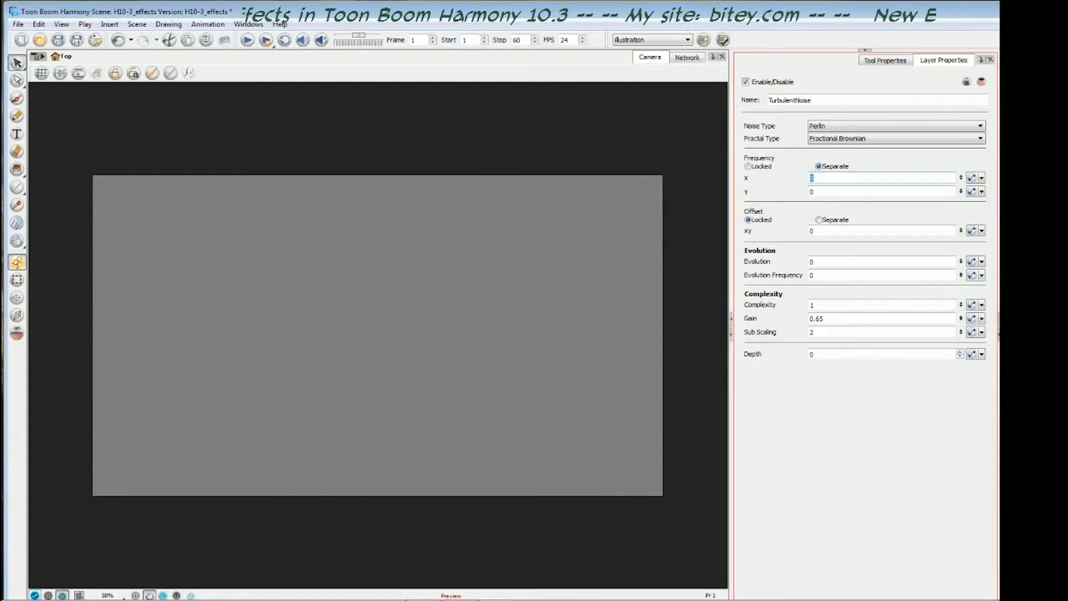
{"action": "key", "text": "Return"}
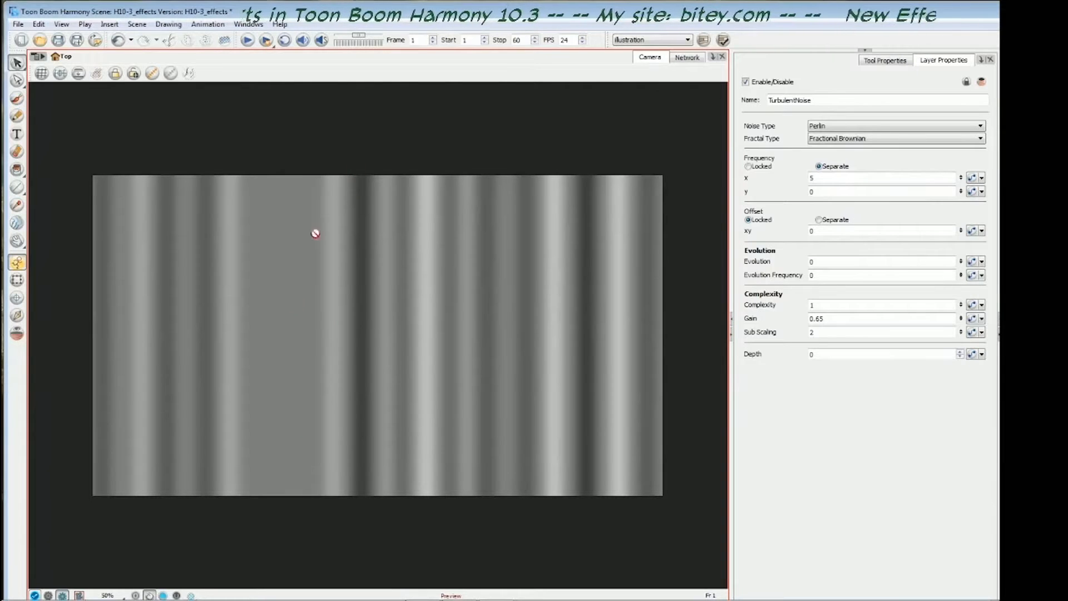
Set the noise's x frequency to 0 and its y frequency to 5.
{"action": "double_click", "coordinate": [811, 178]}
{"action": "type", "text": "0"}
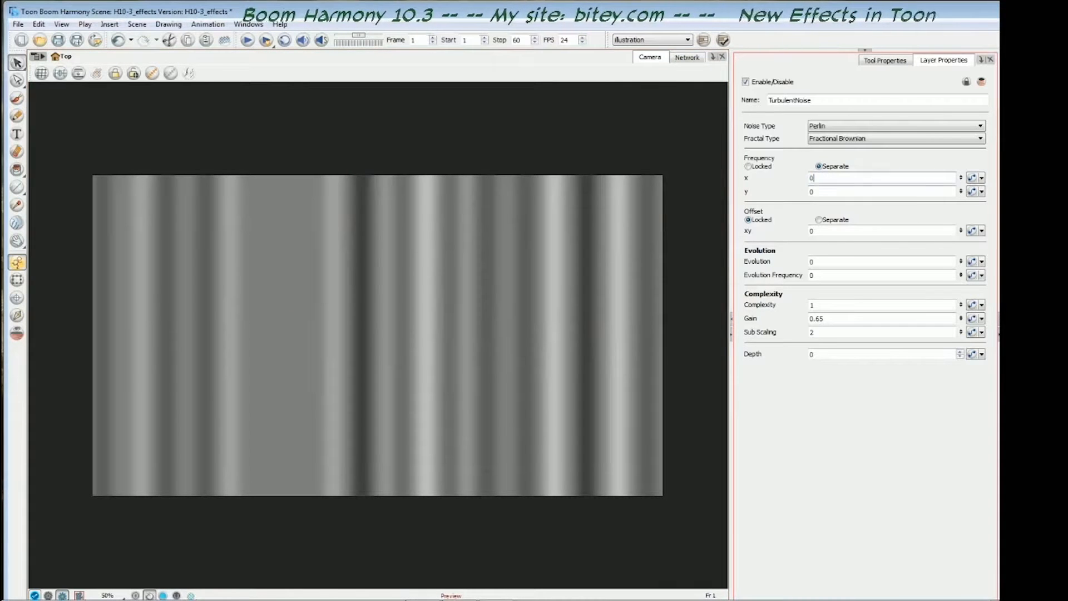
{"action": "key", "text": "Tab"}
{"action": "type", "text": "5"}
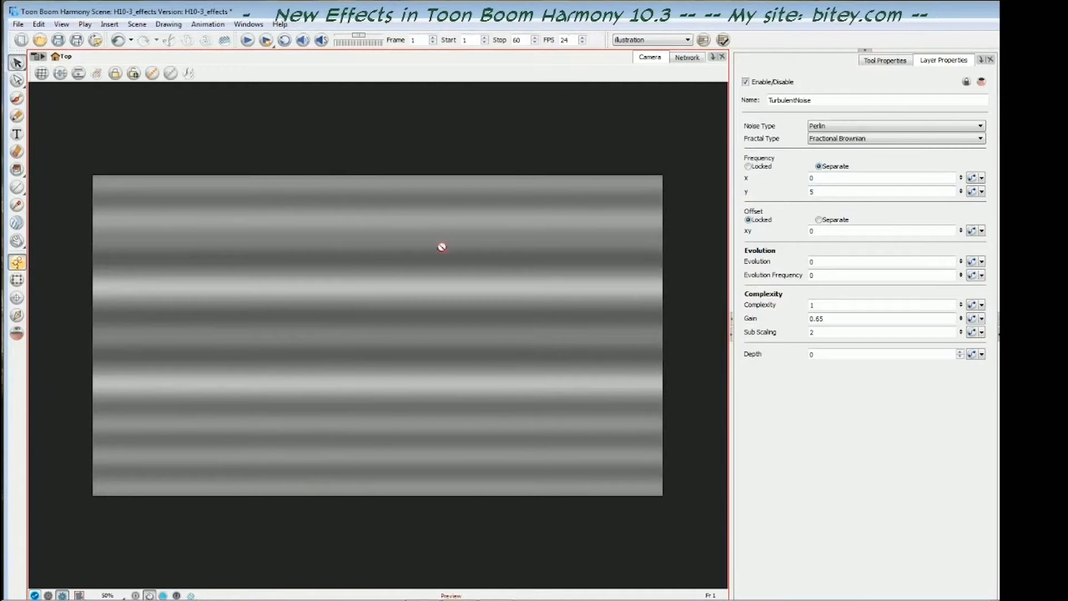
Set the noise's x frequency to 5.
{"action": "double_click", "coordinate": [811, 178]}
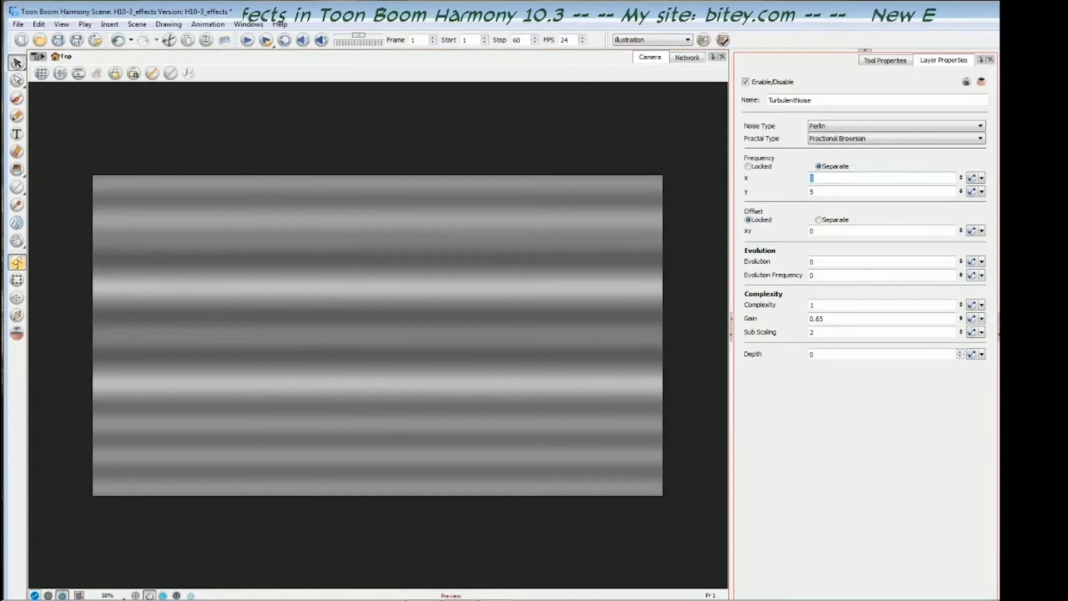
{"action": "type", "text": "5"}
{"action": "key", "text": "Return"}
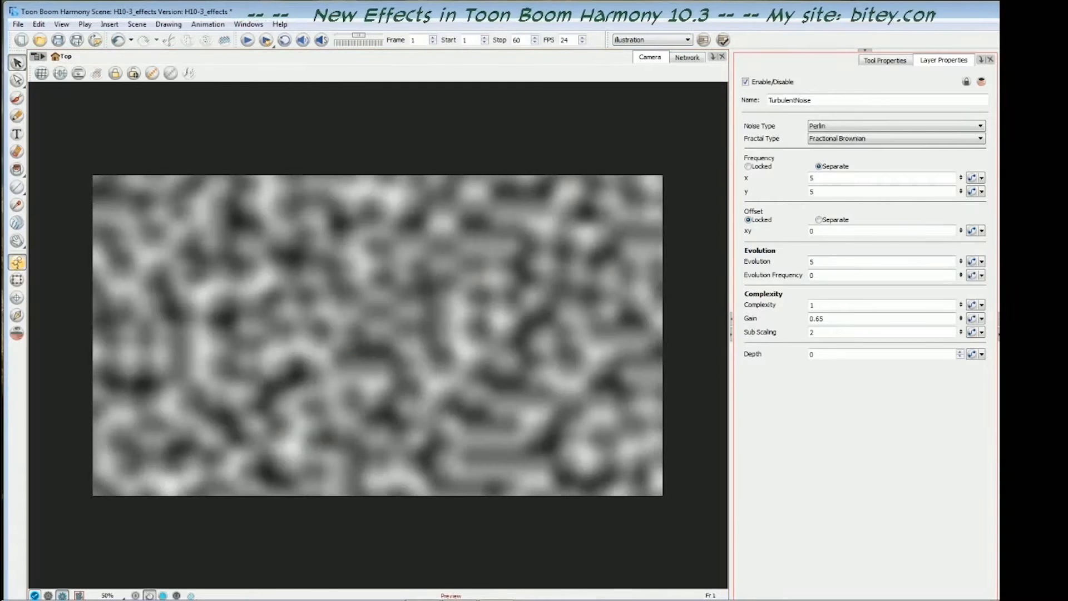
Set the noise's Evolution value to 0.
{"action": "double_click", "coordinate": [812, 261]}
{"action": "type", "text": "0"}
{"action": "key", "text": "Return"}
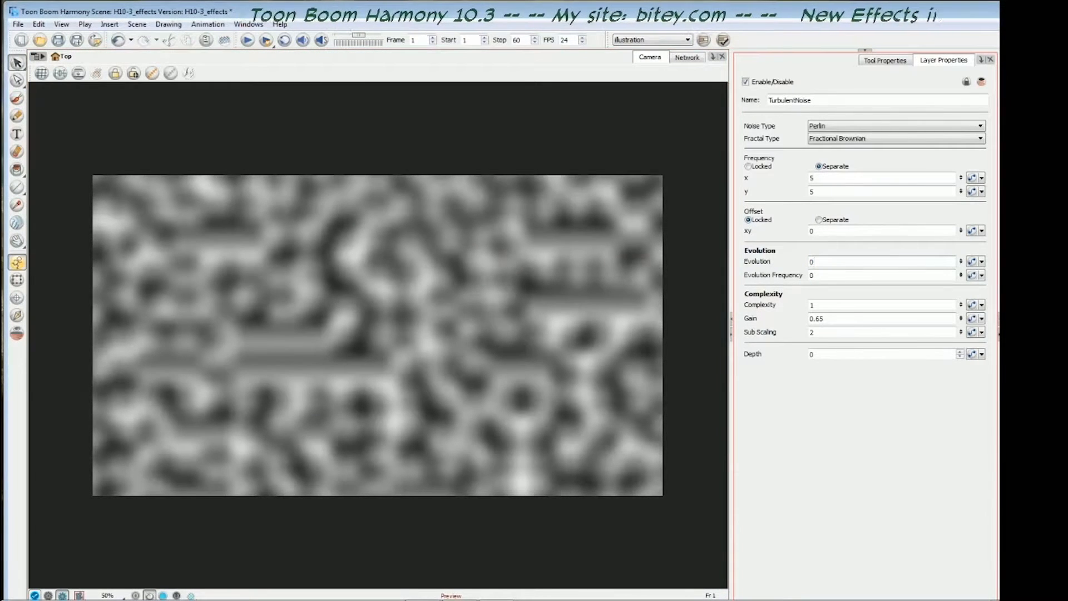
Create a Bezier function for the noise's Evolution and add a keyframe to it at frame 1.
{"action": "left_click", "coordinate": [972, 262]}
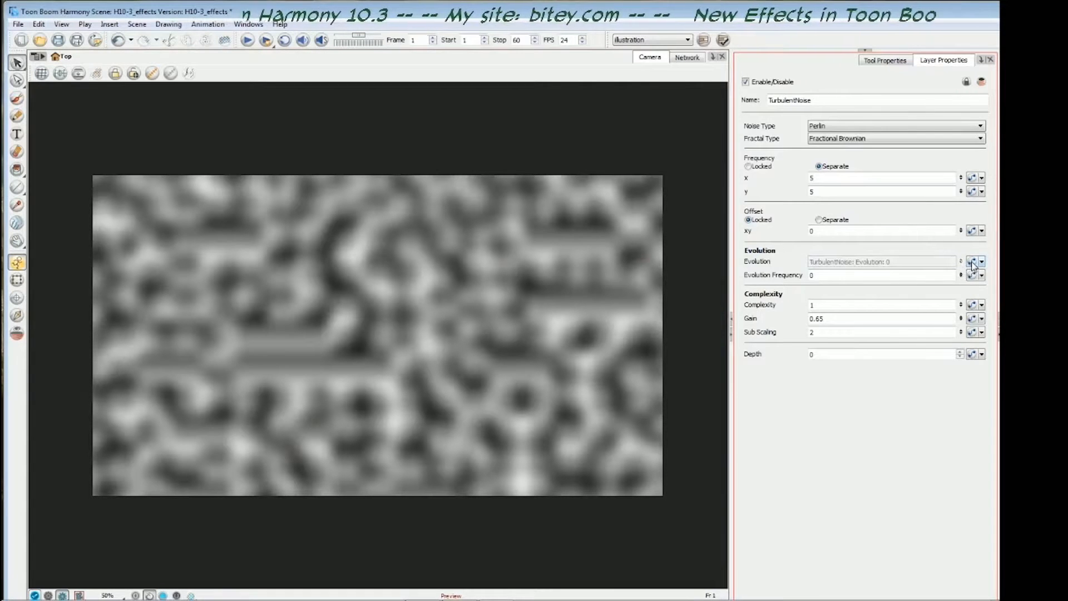
{"action": "left_click", "coordinate": [972, 262]}
{"action": "left_click_drag", "start_coordinate": [880, 176], "coordinate": [523, 145]}
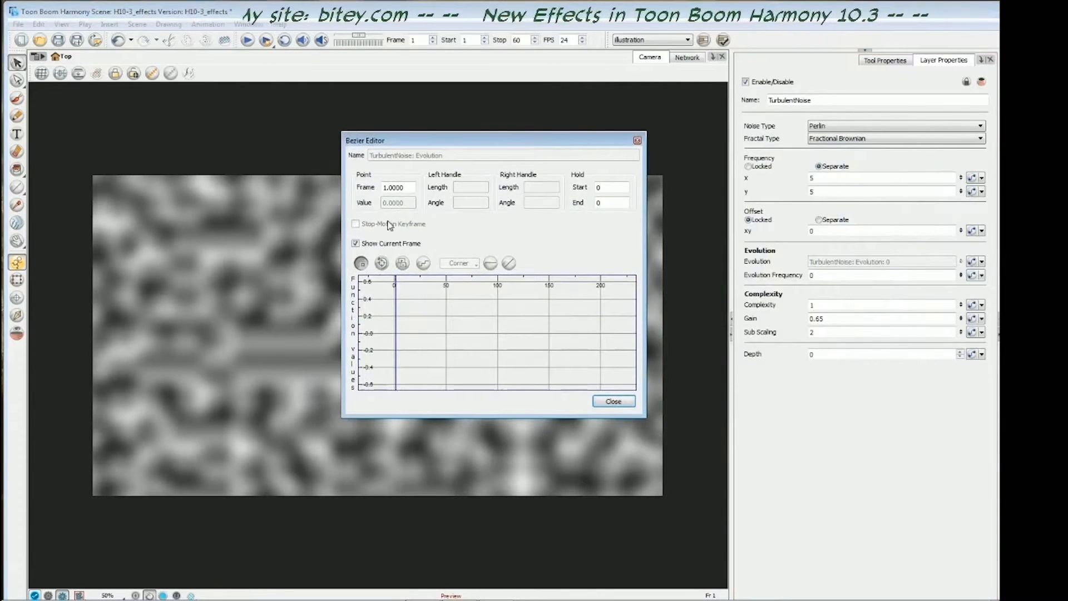
{"action": "left_click", "coordinate": [402, 263]}
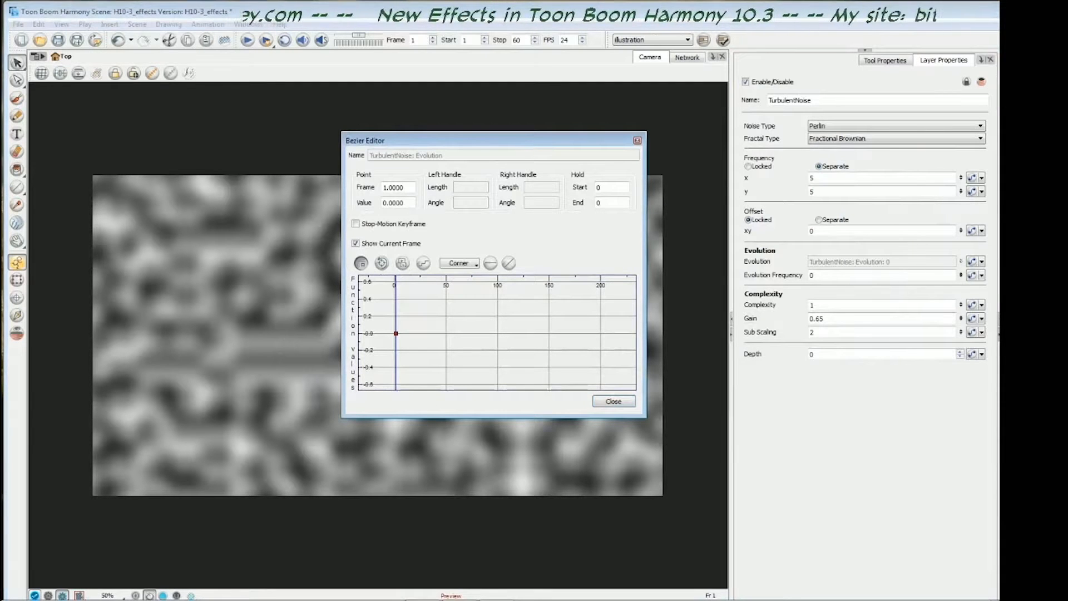
{"action": "left_click", "coordinate": [384, 202]}
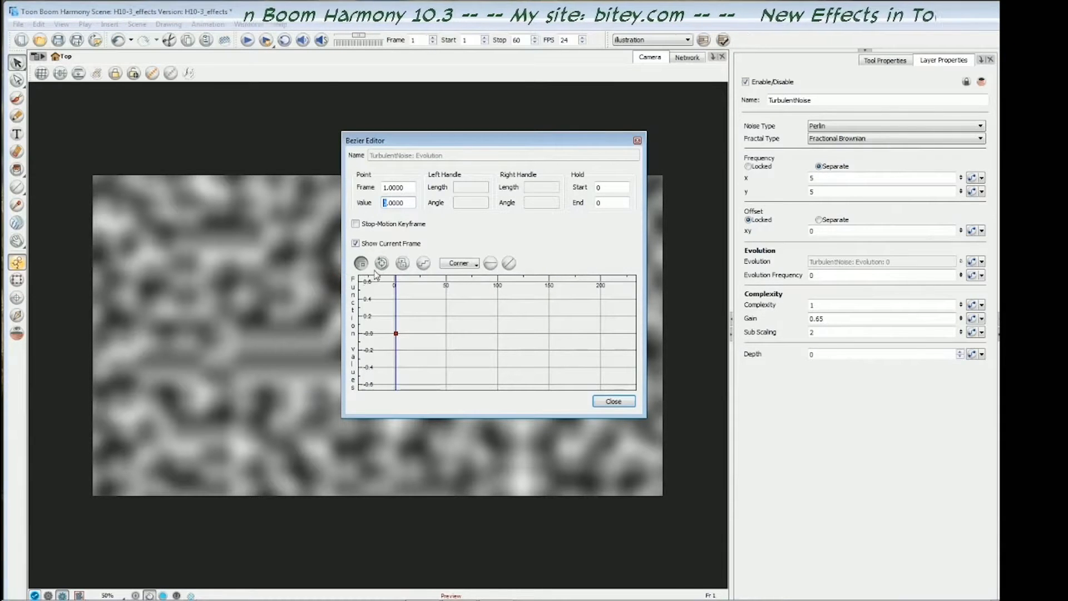
Add an Evolution keyframe with value 5 at frame 60, check the whole curve, and close the Bezier editor.
{"action": "key", "text": "shift+."}
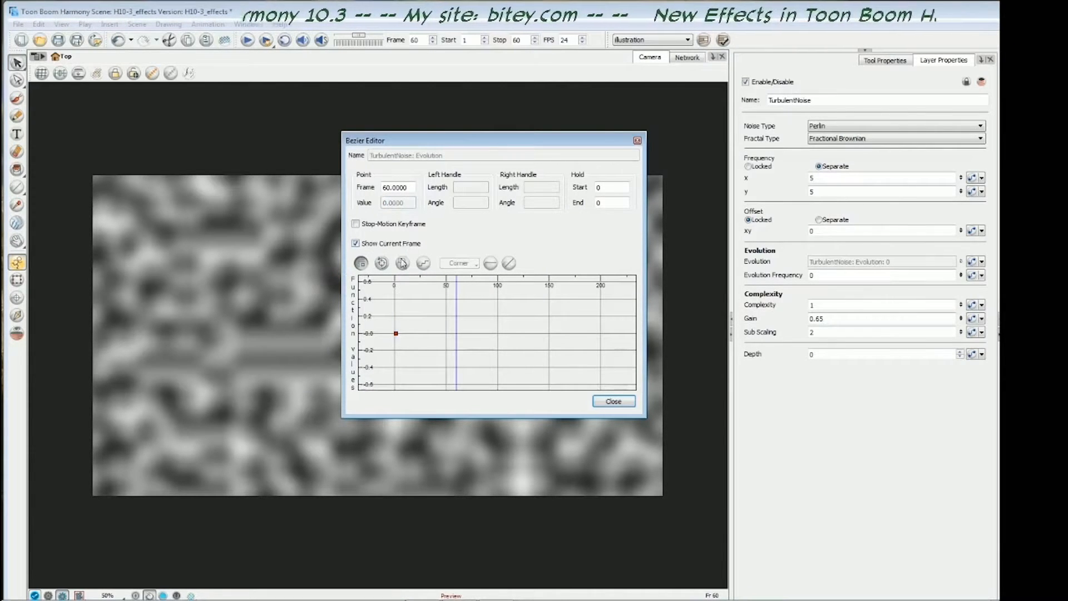
{"action": "left_click", "coordinate": [402, 262]}
{"action": "double_click", "coordinate": [386, 203]}
{"action": "type", "text": "5"}
{"action": "key", "text": "Return"}
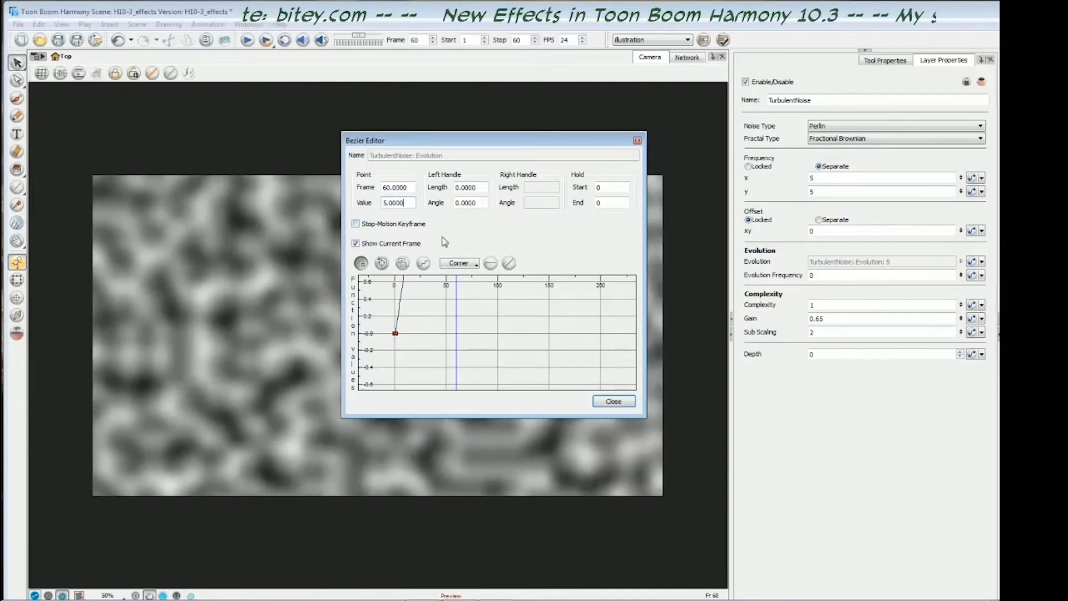
{"action": "left_click_drag", "start_coordinate": [484, 282], "coordinate": [532, 330]}
{"action": "scroll", "coordinate": [512, 329], "scroll_direction": "down", "scroll_amount": 8}
{"action": "scroll", "coordinate": [540, 327], "scroll_direction": "down", "scroll_amount": 2}
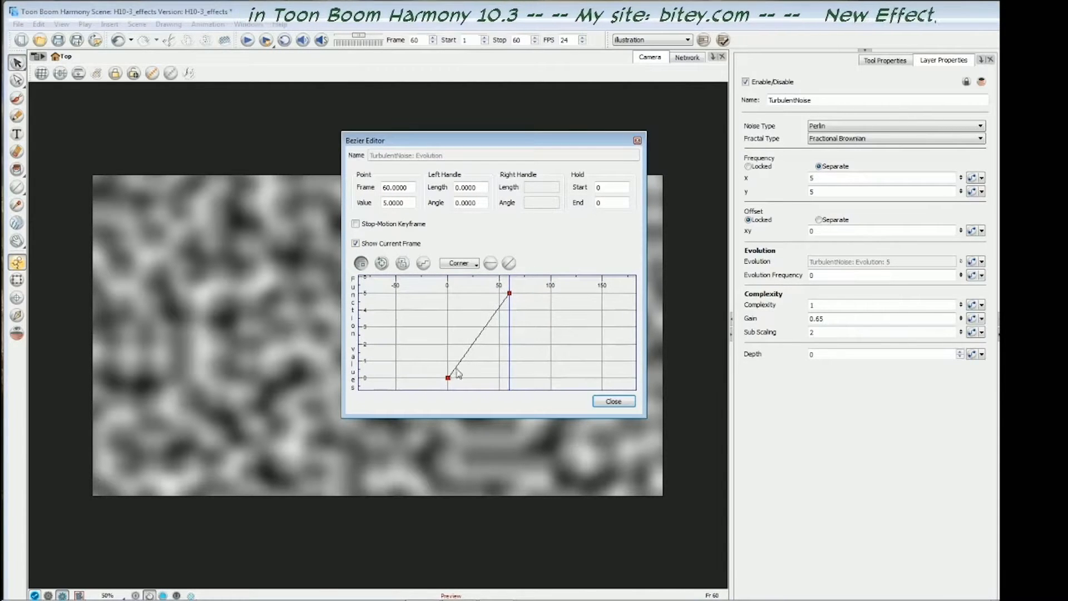
{"action": "left_click", "coordinate": [614, 401]}
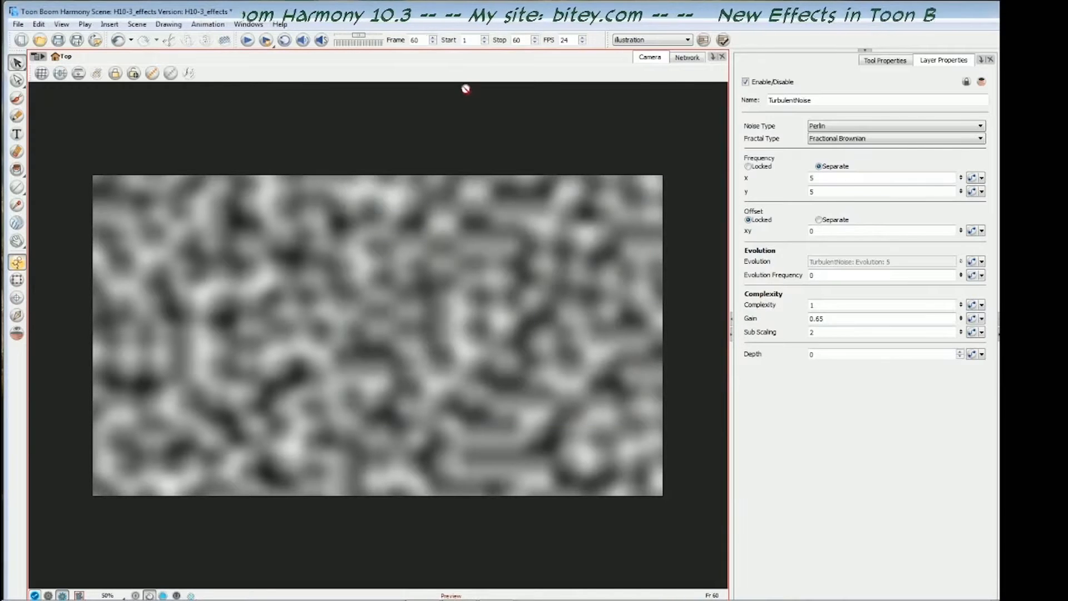
Step through the animation from frame 1 to frame 60 to examine how the noise evolves.
{"action": "key", "text": "shift+comma"}
{"action": "key", "text": "period"}
{"action": "key", "text": "period"}
{"action": "key", "text": "period"}
{"action": "key", "text": "period"}
{"action": "key", "text": "period"}
{"action": "key", "text": "period"}
{"action": "key", "text": "period"}
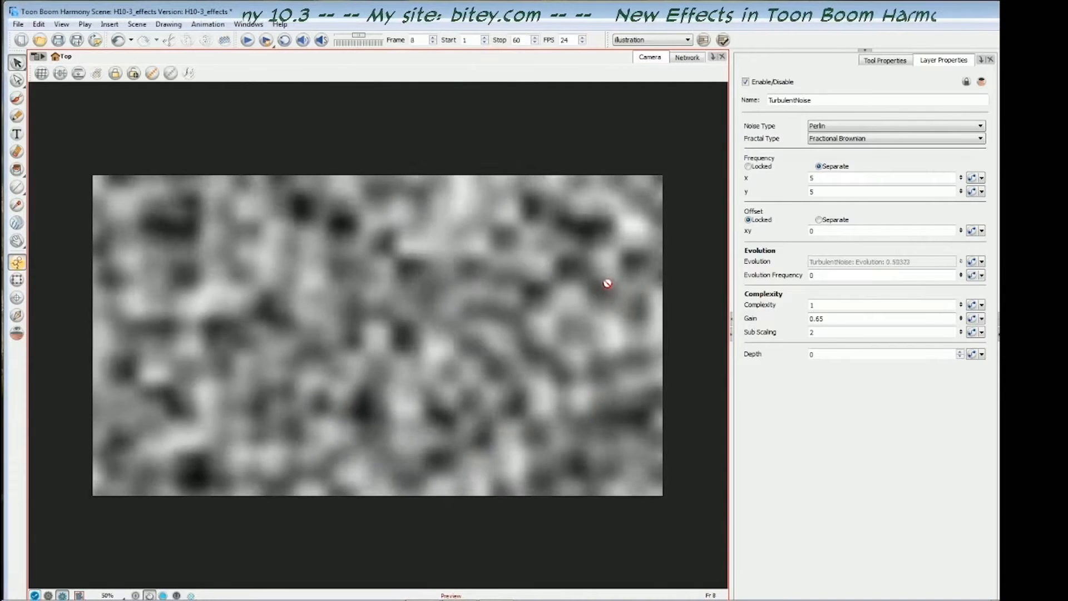
{"action": "key", "text": "period"}
{"action": "key", "text": "period"}
{"action": "key", "text": "period"}
{"action": "key", "text": "period"}
{"action": "key", "text": "period"}
{"action": "key", "text": "period"}
{"action": "key", "text": "period"}
{"action": "key", "text": "period"}
{"action": "key", "text": "period"}
{"action": "key", "text": "period"}
{"action": "key", "text": "period"}
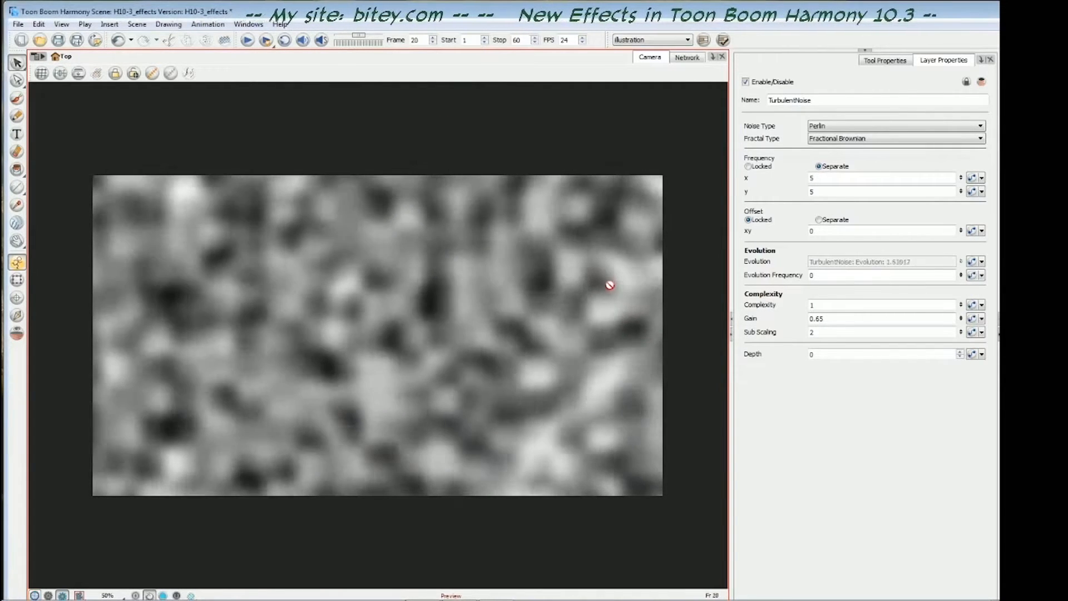
{"action": "key", "text": "period"}
{"action": "key", "text": "period"}
{"action": "key", "text": "period"}
{"action": "key", "text": "period"}
{"action": "key", "text": "period"}
{"action": "key", "text": "period"}
{"action": "key", "text": "period"}
{"action": "key", "text": "period"}
{"action": "key", "text": "period"}
{"action": "key", "text": "period"}
{"action": "key", "text": "period"}
{"action": "key", "text": "period"}
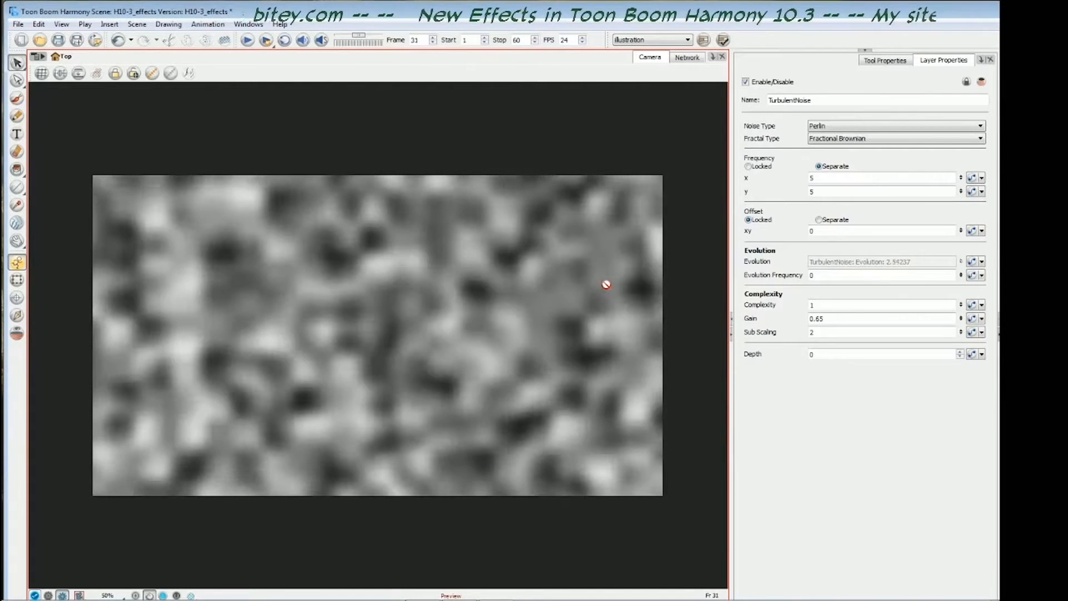
{"action": "key", "text": "period"}
{"action": "key", "text": "period"}
{"action": "key", "text": "period"}
{"action": "key", "text": "period"}
{"action": "key", "text": "period"}
{"action": "key", "text": "period"}
{"action": "key", "text": "period"}
{"action": "key", "text": "period"}
{"action": "key", "text": "period"}
{"action": "key", "text": "period"}
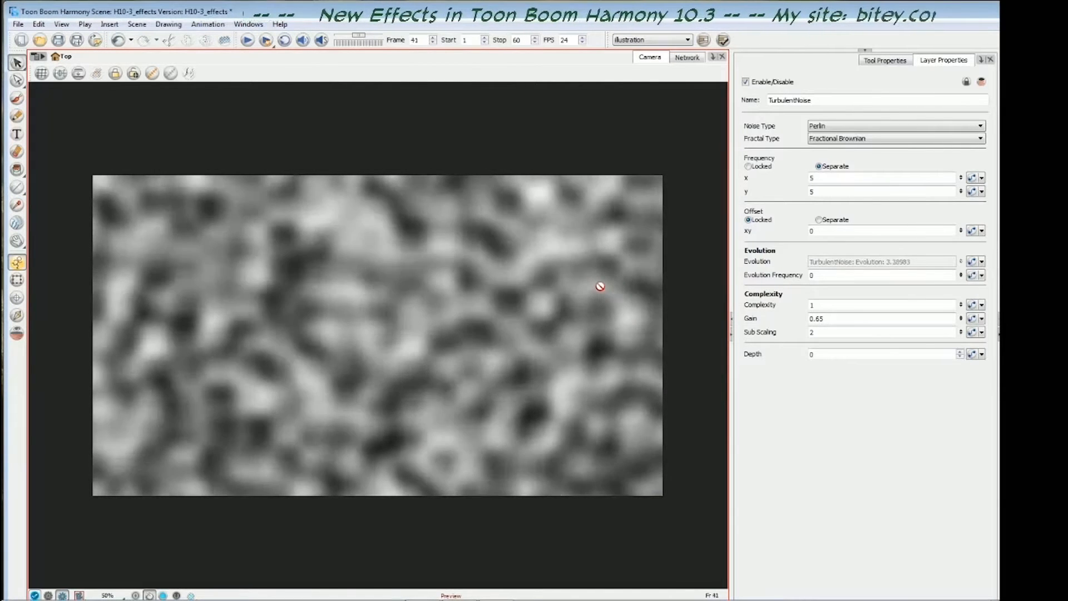
{"action": "key", "text": "period"}
{"action": "key", "text": "period"}
{"action": "key", "text": "period"}
{"action": "key", "text": "period"}
{"action": "key", "text": "period"}
{"action": "key", "text": "period"}
{"action": "key", "text": "period"}
{"action": "key", "text": "period"}
{"action": "key", "text": "period"}
{"action": "key", "text": "period"}
{"action": "key", "text": "period"}
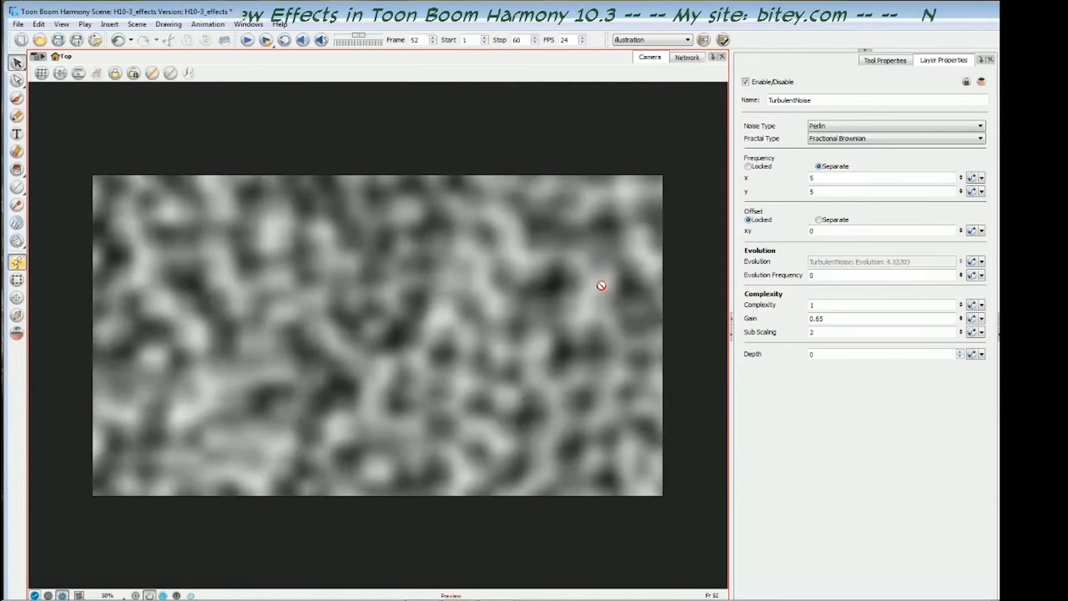
{"action": "key", "text": "period"}
{"action": "key", "text": "period"}
{"action": "key", "text": "period"}
{"action": "key", "text": "period"}
{"action": "key", "text": "period"}
{"action": "key", "text": "period"}
{"action": "key", "text": "period"}
{"action": "key", "text": "period"}
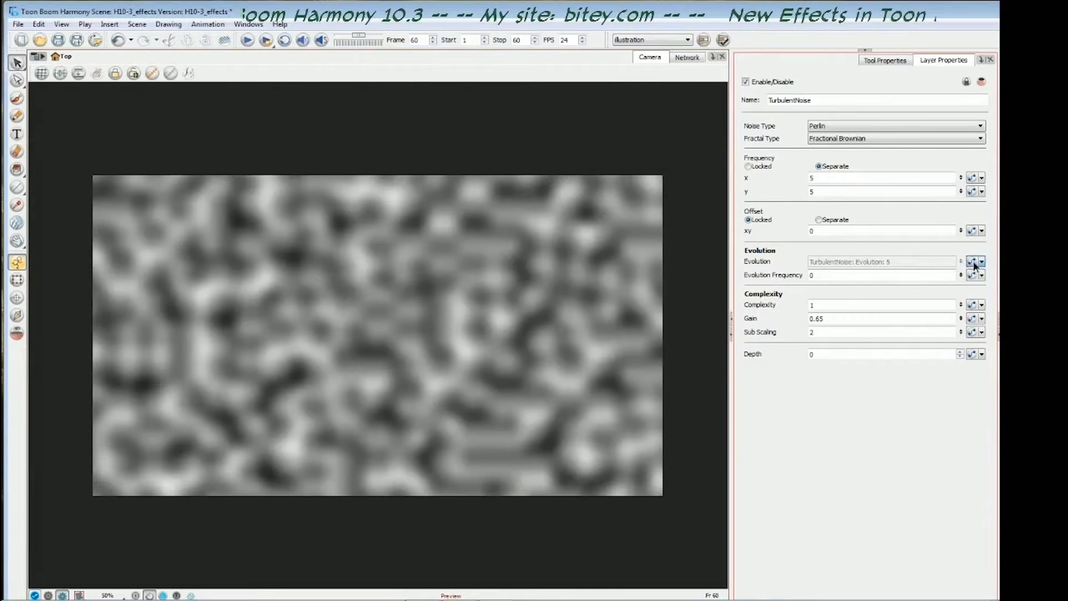
Reopen the Evolution curve and set its frame 60 keyframe value to 30.
{"action": "left_click", "coordinate": [972, 261]}
{"action": "left_click", "coordinate": [878, 175]}
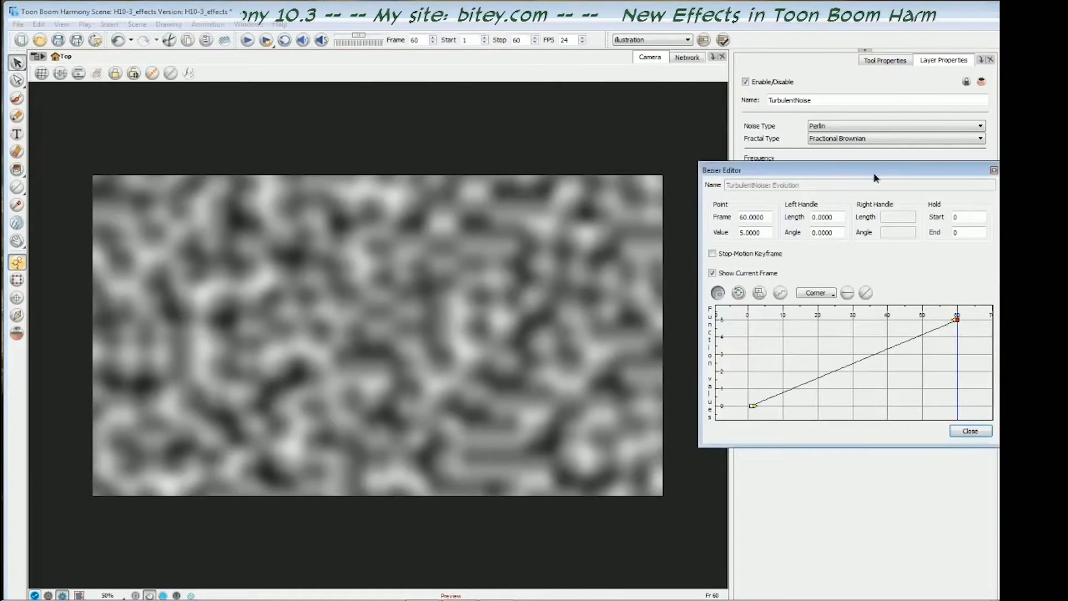
{"action": "left_click_drag", "start_coordinate": [879, 175], "coordinate": [684, 143]}
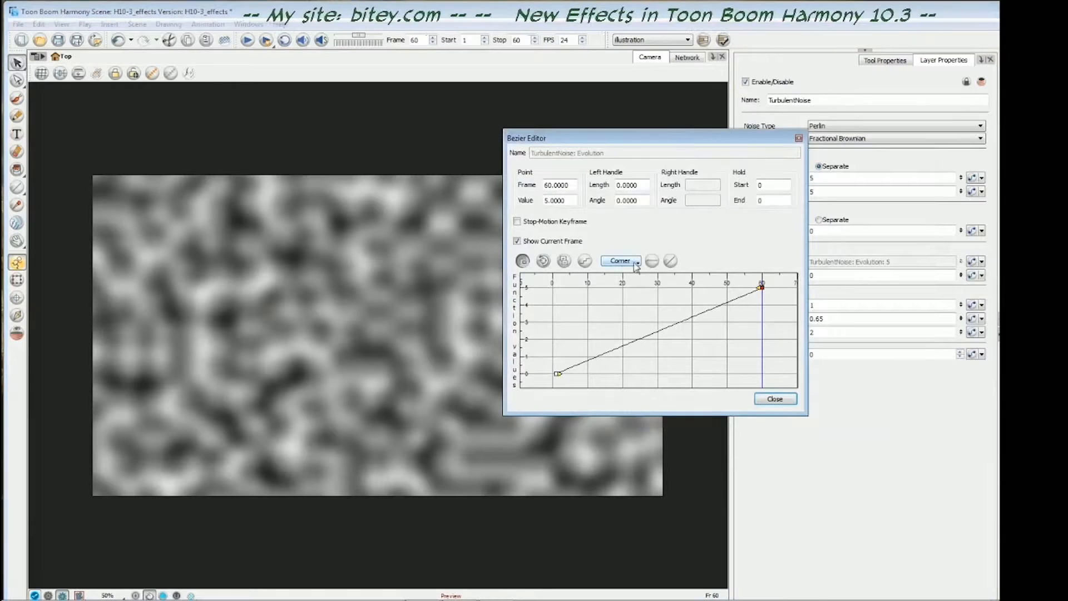
{"action": "left_click", "coordinate": [544, 201]}
{"action": "left_click_drag", "start_coordinate": [545, 200], "coordinate": [548, 200]}
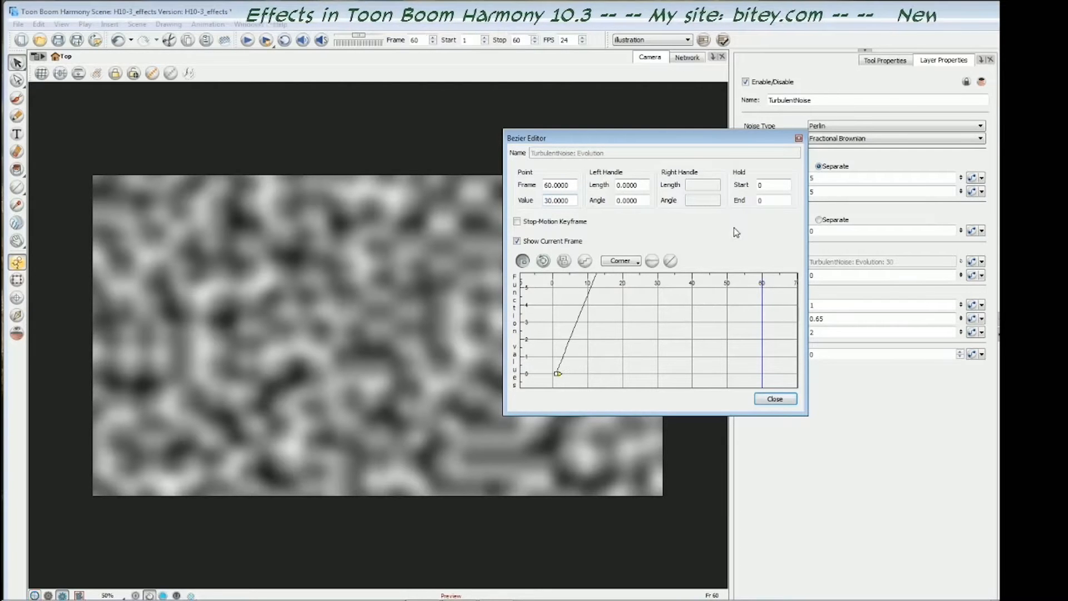
{"action": "key", "text": "Return"}
Move the Bezier editor off the preview and step from frame 1 to frame 21 to examine the faster noise evolution.
{"action": "left_click_drag", "start_coordinate": [695, 139], "coordinate": [865, 149]}
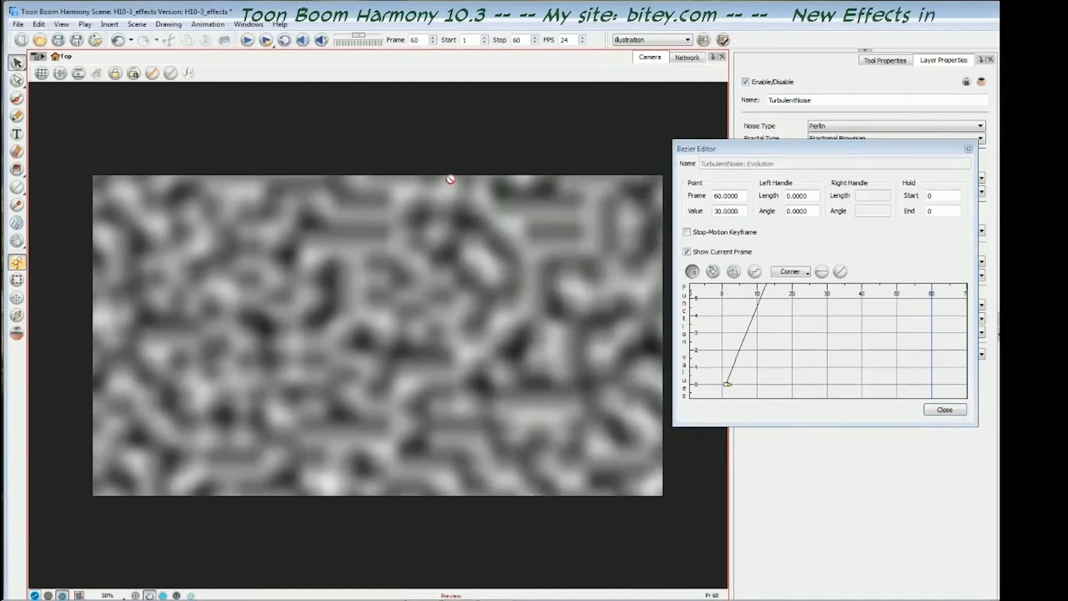
{"action": "key", "text": "period"}
{"action": "key", "text": "period"}
{"action": "key", "text": "period"}
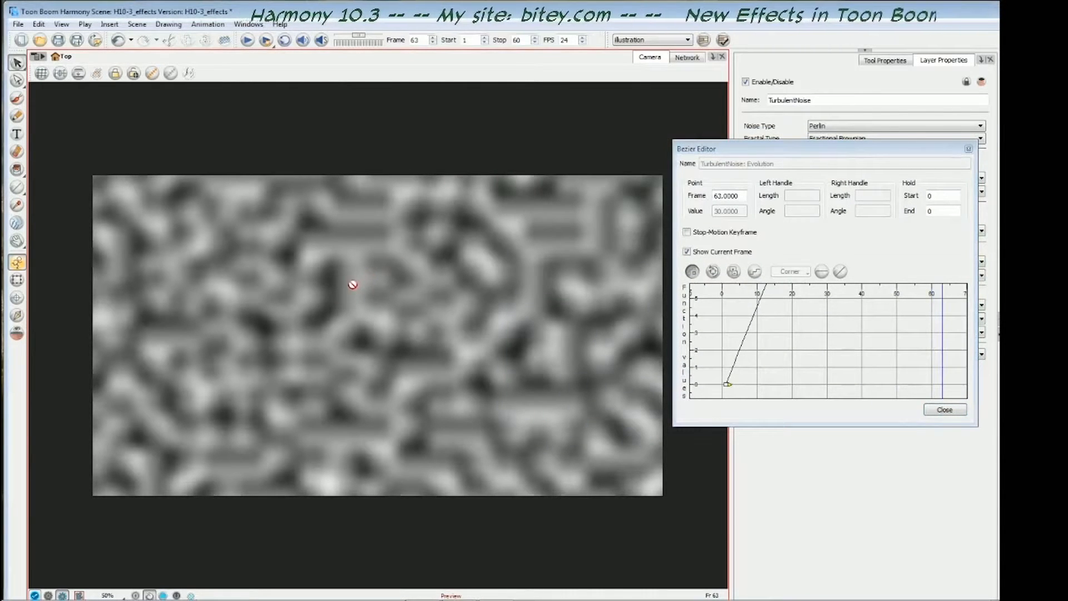
{"action": "key", "text": "shift+comma"}
{"action": "key", "text": "period"}
{"action": "key", "text": "period"}
{"action": "key", "text": "period"}
{"action": "key", "text": "period"}
{"action": "key", "text": "period"}
{"action": "key", "text": "period"}
{"action": "key", "text": "period"}
{"action": "key", "text": "period"}
{"action": "key", "text": "period"}
{"action": "key", "text": "period"}
{"action": "key", "text": "period"}
{"action": "key", "text": "period"}
{"action": "key", "text": "period"}
{"action": "key", "text": "period"}
{"action": "key", "text": "period"}
{"action": "key", "text": "period"}
{"action": "key", "text": "period"}
{"action": "key", "text": "period"}
{"action": "key", "text": "period"}
{"action": "key", "text": "period"}
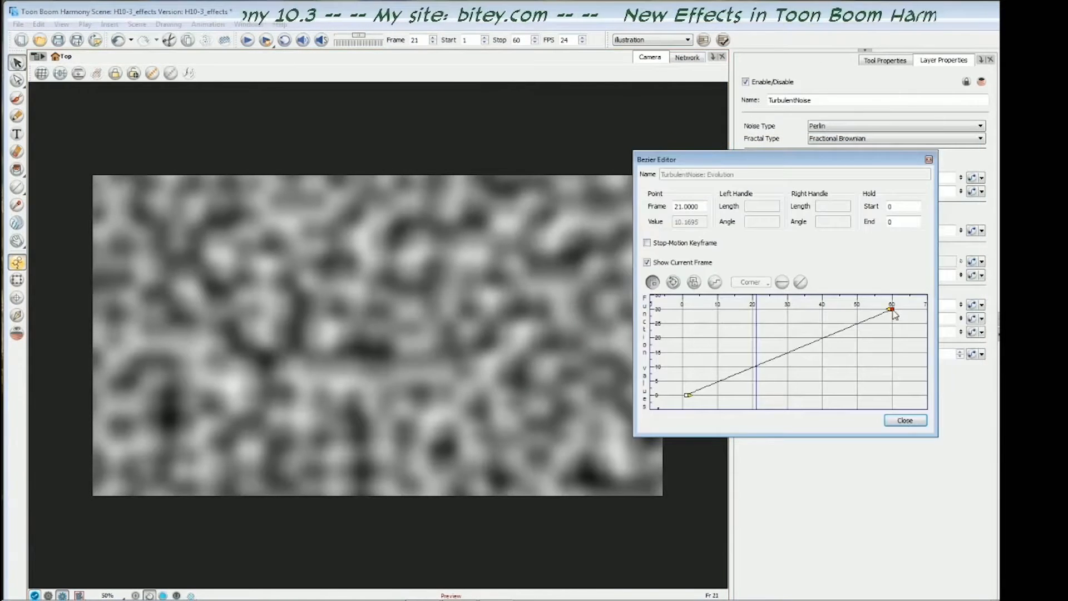
Set the Evolution keyframe at frame 60 to a value of 5 and close the Bezier editor.
{"action": "left_click_drag", "start_coordinate": [889, 305], "coordinate": [868, 358]}
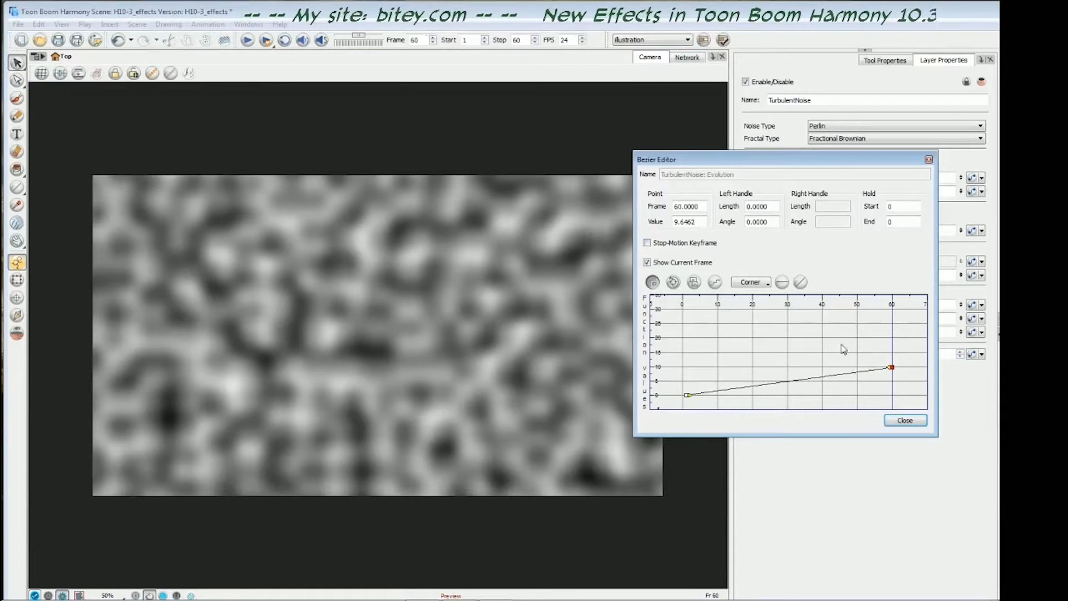
{"action": "left_click_drag", "start_coordinate": [702, 223], "coordinate": [662, 228]}
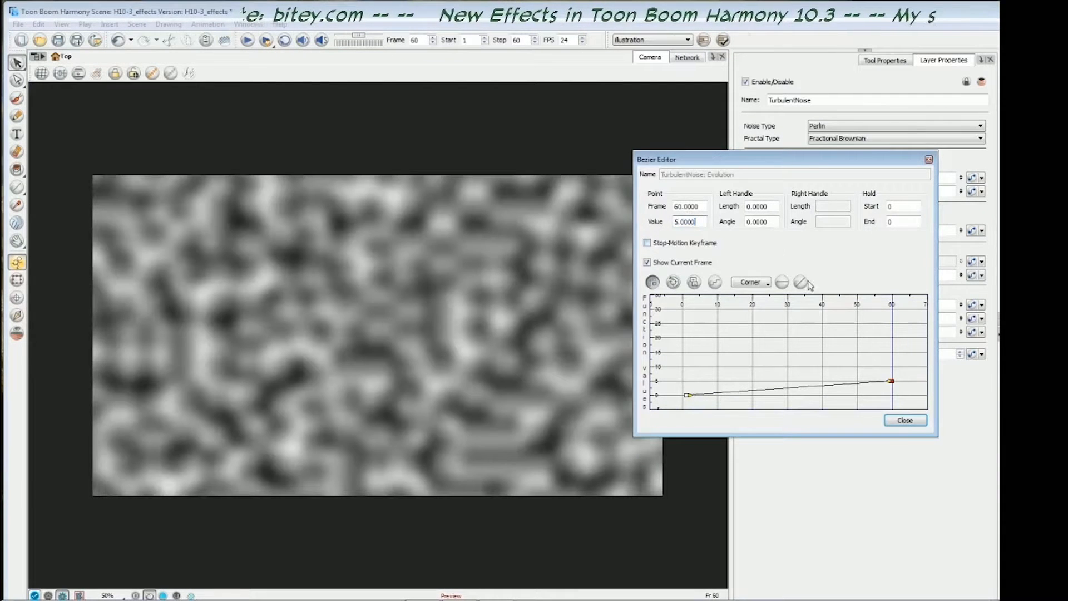
{"action": "left_click", "coordinate": [898, 421]}
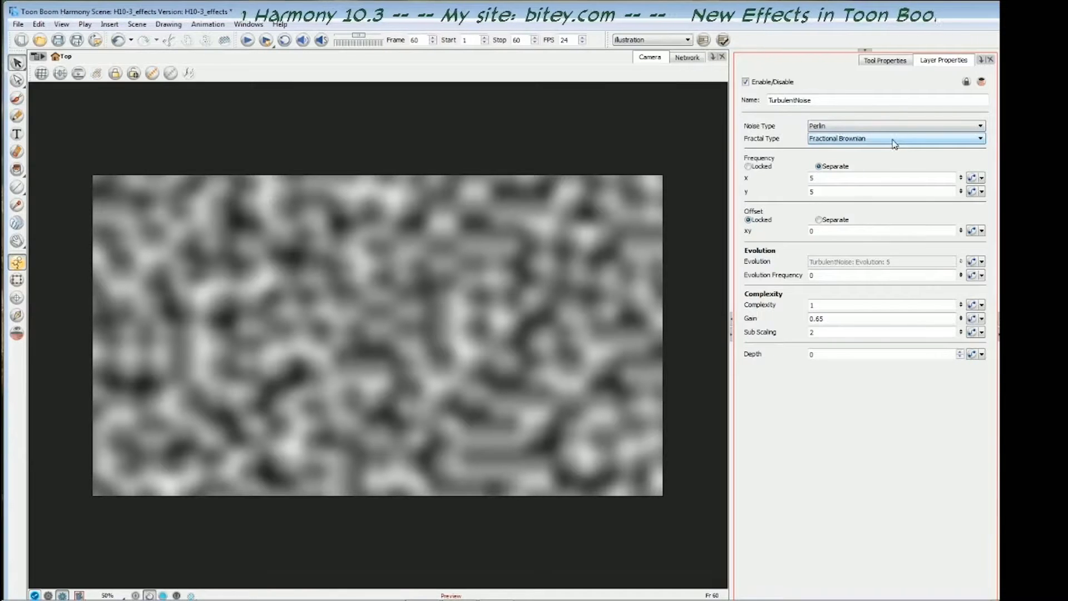
{"action": "left_click", "coordinate": [863, 130]}
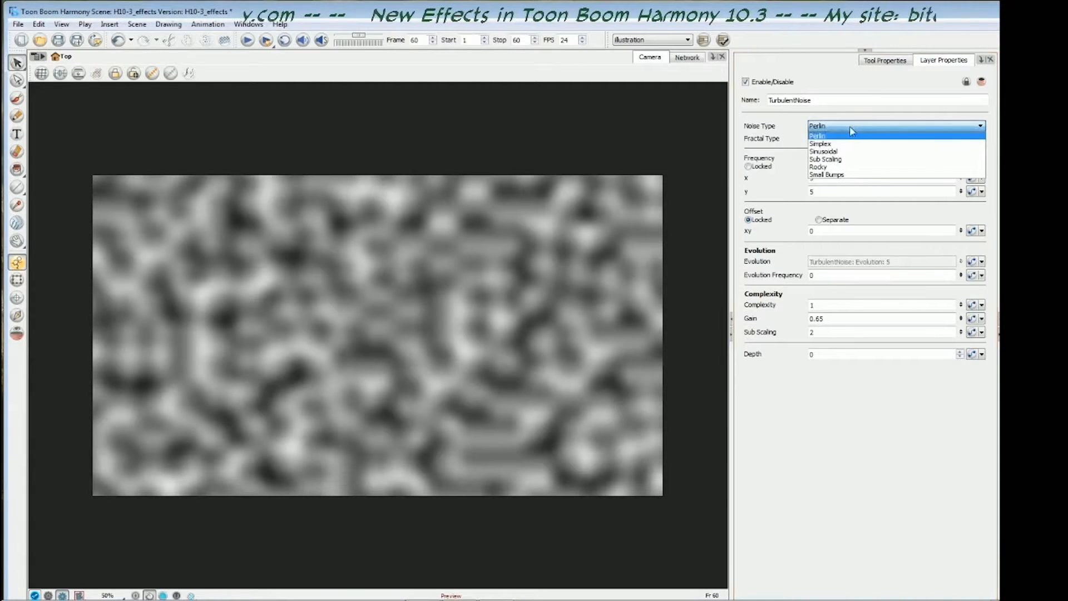
{"action": "left_click", "coordinate": [851, 133]}
{"action": "left_click", "coordinate": [856, 140]}
{"action": "left_click", "coordinate": [859, 144]}
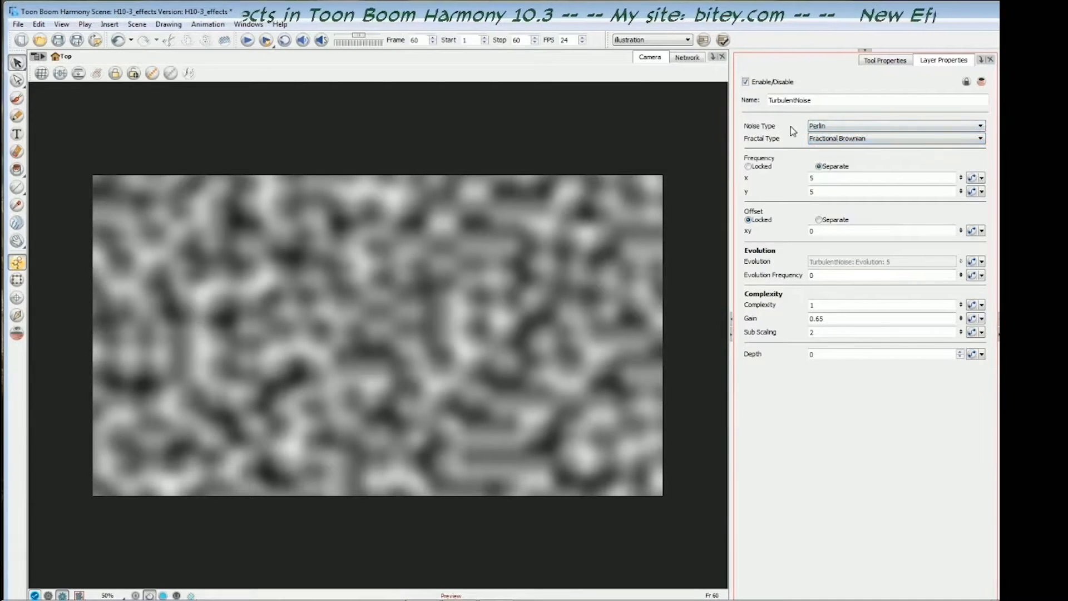
{"action": "left_click", "coordinate": [845, 140]}
{"action": "left_click", "coordinate": [827, 143]}
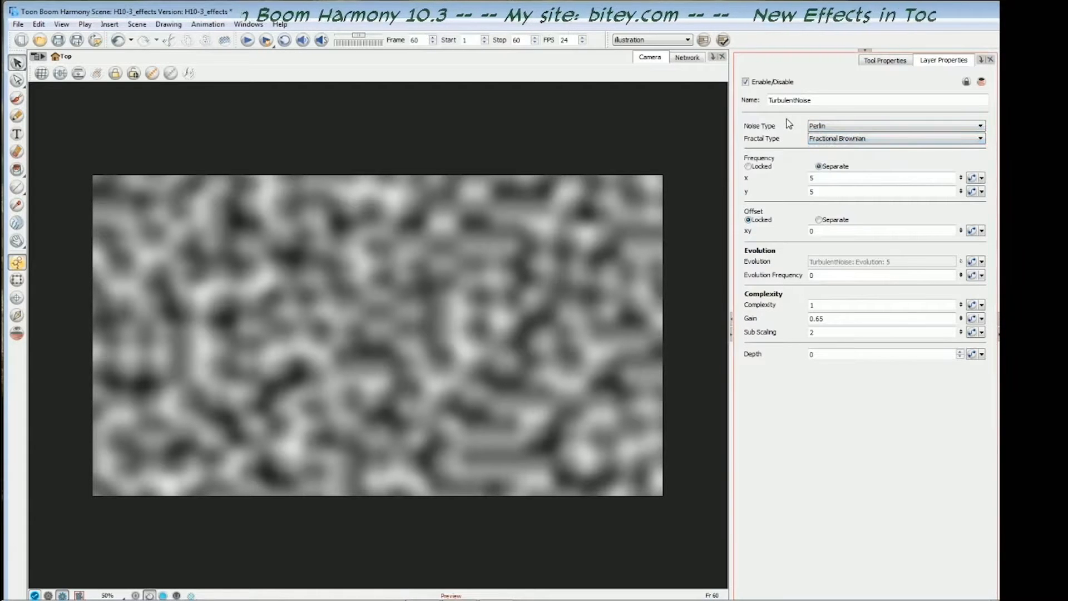
Preview the Simplex, Sinusoidal, Sub Scaling and Small Bumps noise types and return the Noise Type to Perlin.
{"action": "left_click", "coordinate": [863, 127]}
{"action": "left_click", "coordinate": [864, 127]}
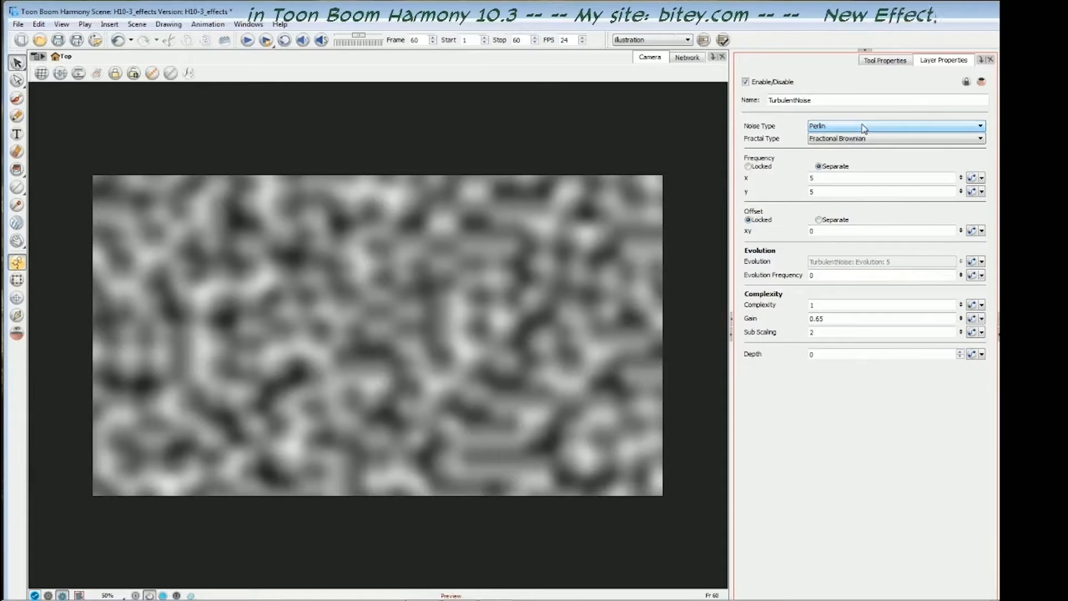
{"action": "scroll", "coordinate": [863, 128], "scroll_direction": "down", "scroll_amount": 1}
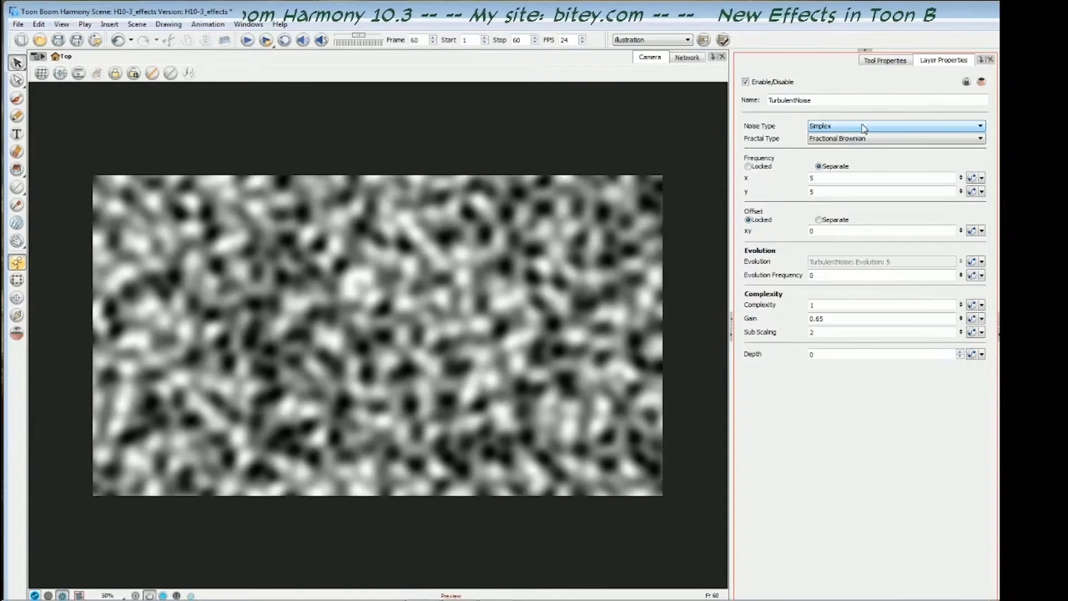
{"action": "scroll", "coordinate": [864, 127], "scroll_direction": "down", "scroll_amount": 1}
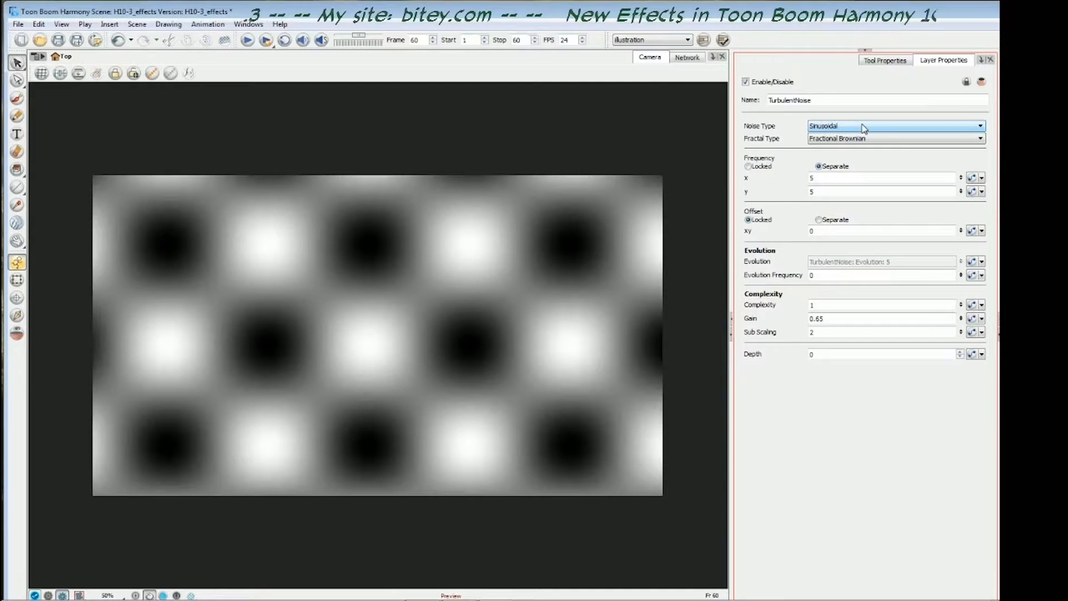
{"action": "scroll", "coordinate": [864, 128], "scroll_direction": "up", "scroll_amount": 1}
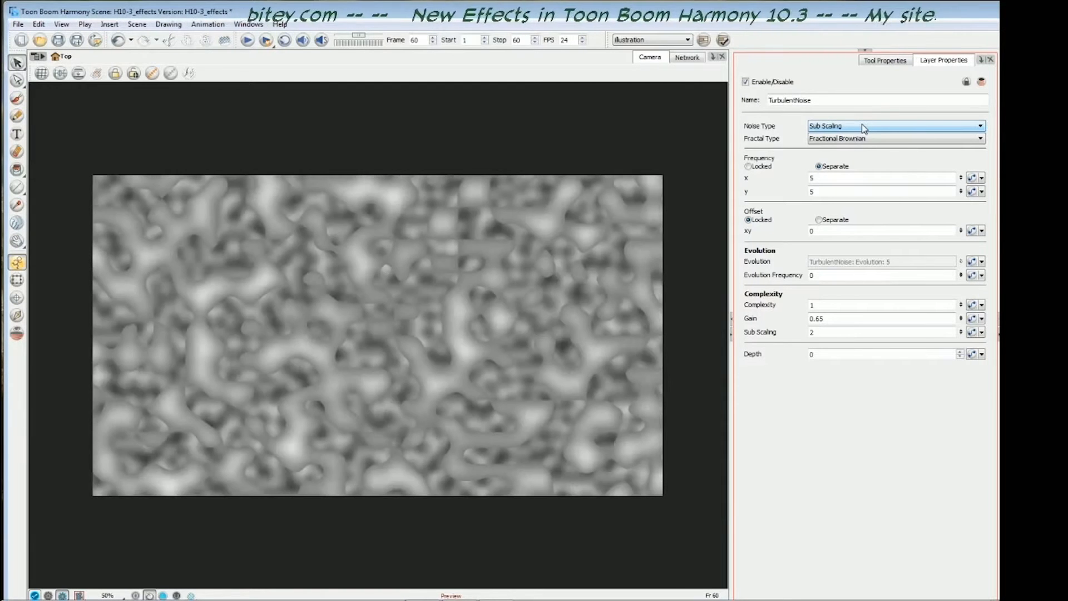
{"action": "scroll", "coordinate": [864, 128], "scroll_direction": "up", "scroll_amount": 1}
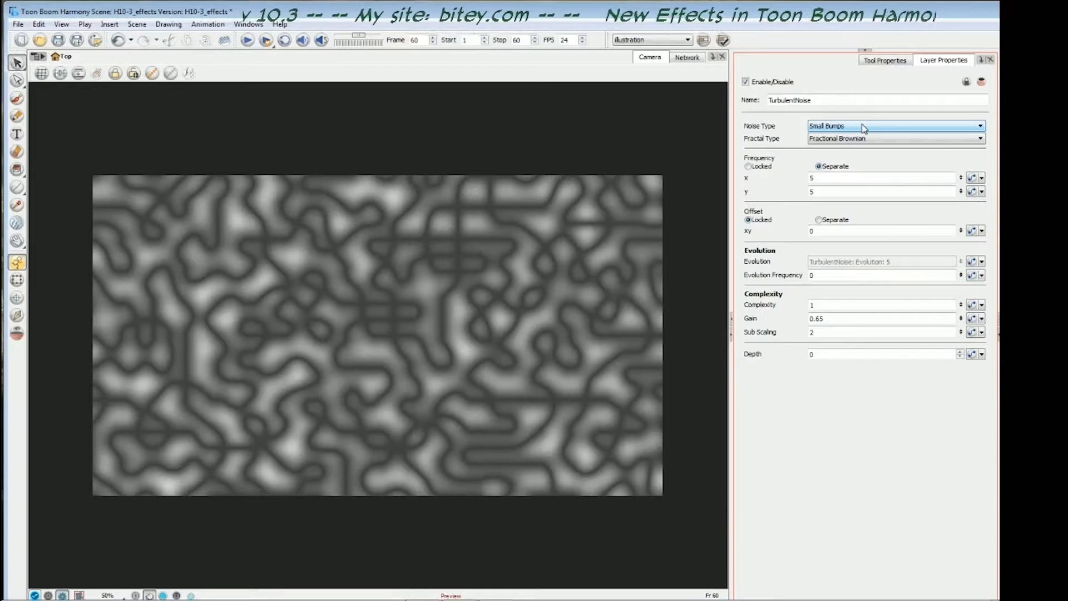
{"action": "scroll", "coordinate": [864, 128], "scroll_direction": "up", "scroll_amount": 1}
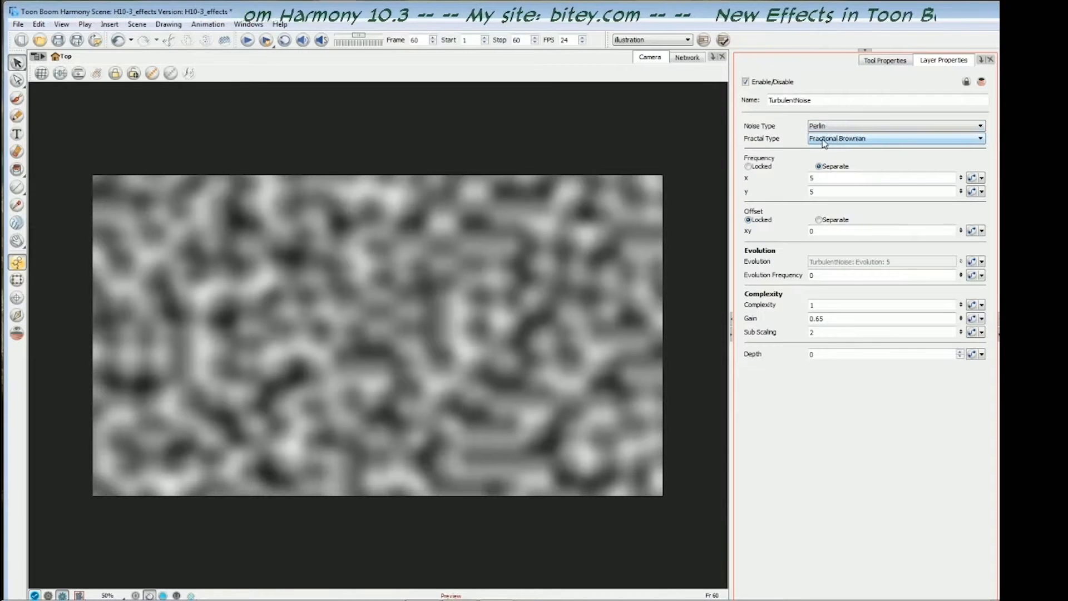
Preview the Turbulent Twist, Threshold and Invert Threshold fractal types and return the Fractal Type to Fractional Brownian.
{"action": "left_click", "coordinate": [869, 139]}
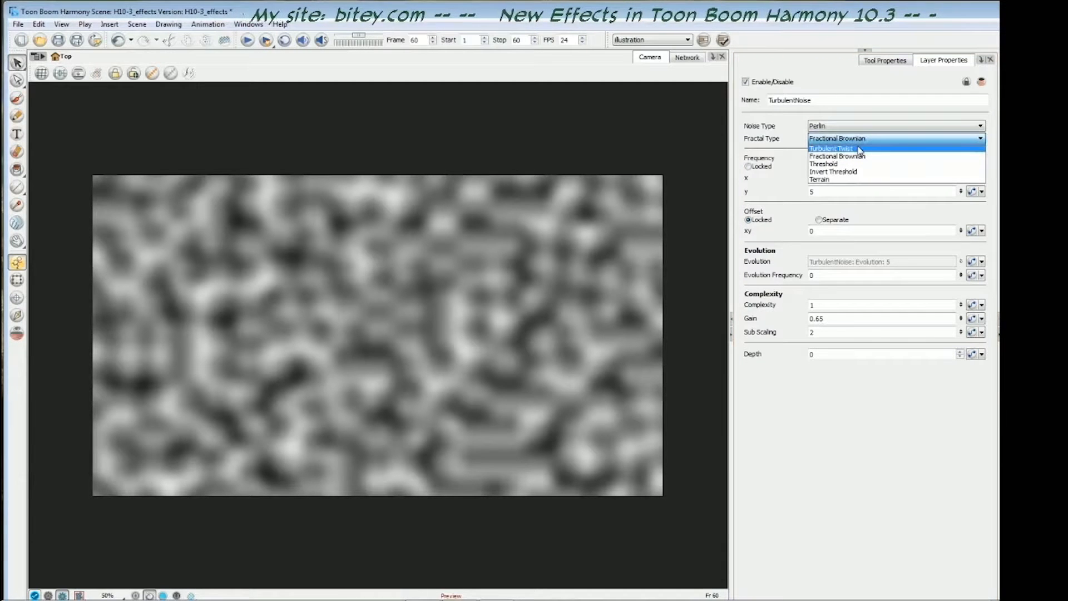
{"action": "left_click", "coordinate": [860, 149]}
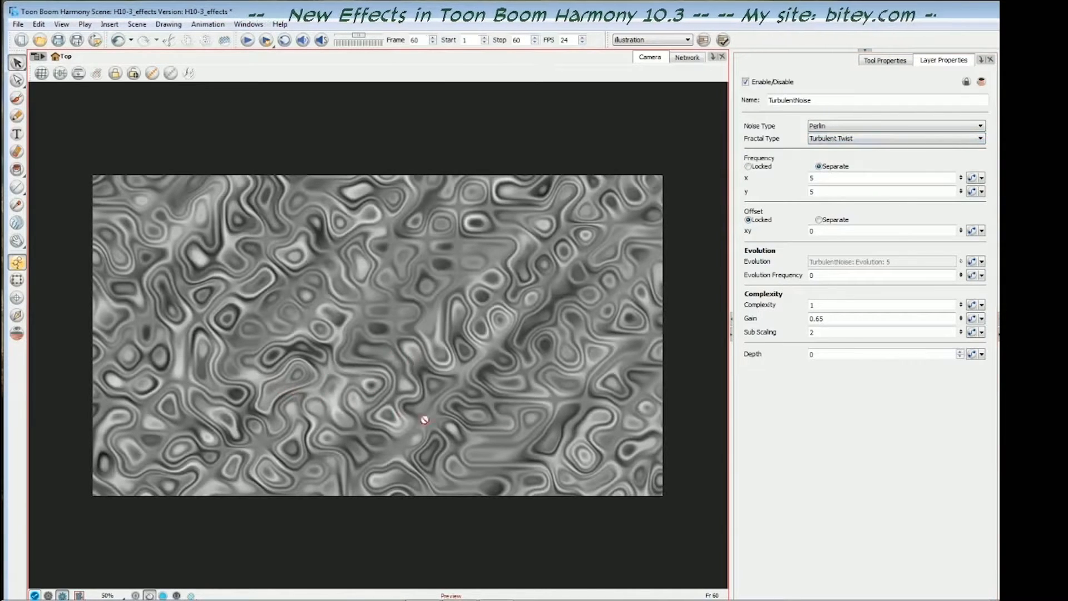
{"action": "left_click", "coordinate": [865, 141]}
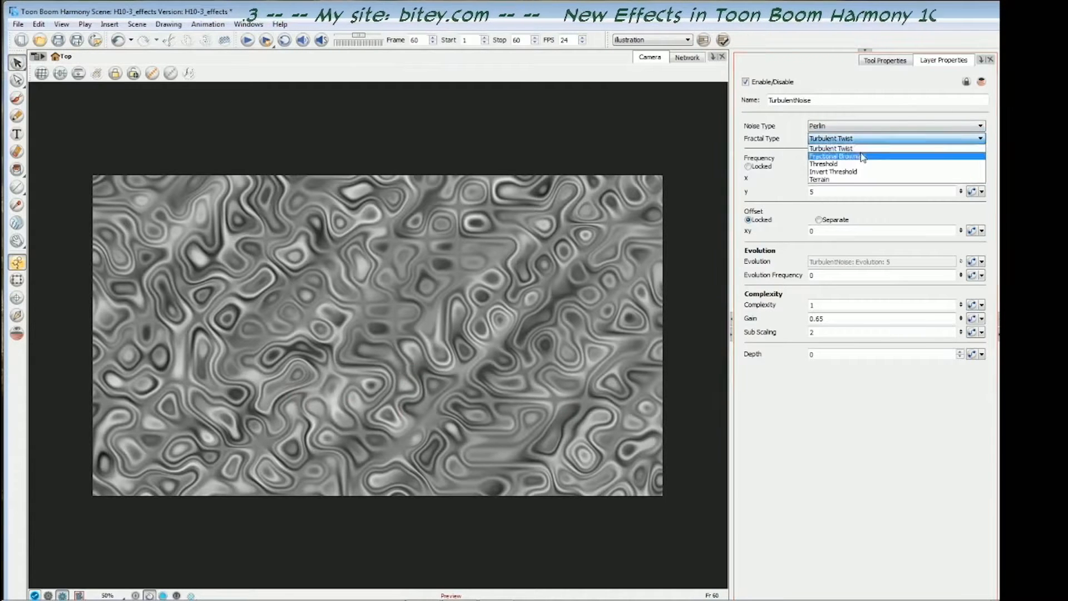
{"action": "left_click", "coordinate": [871, 149]}
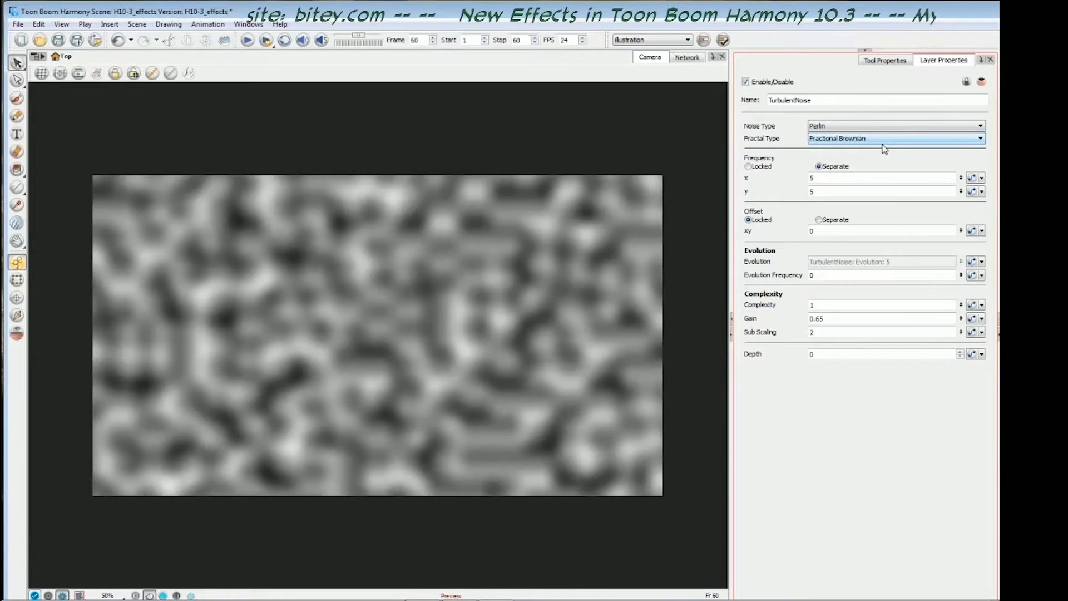
{"action": "key", "text": "Down"}
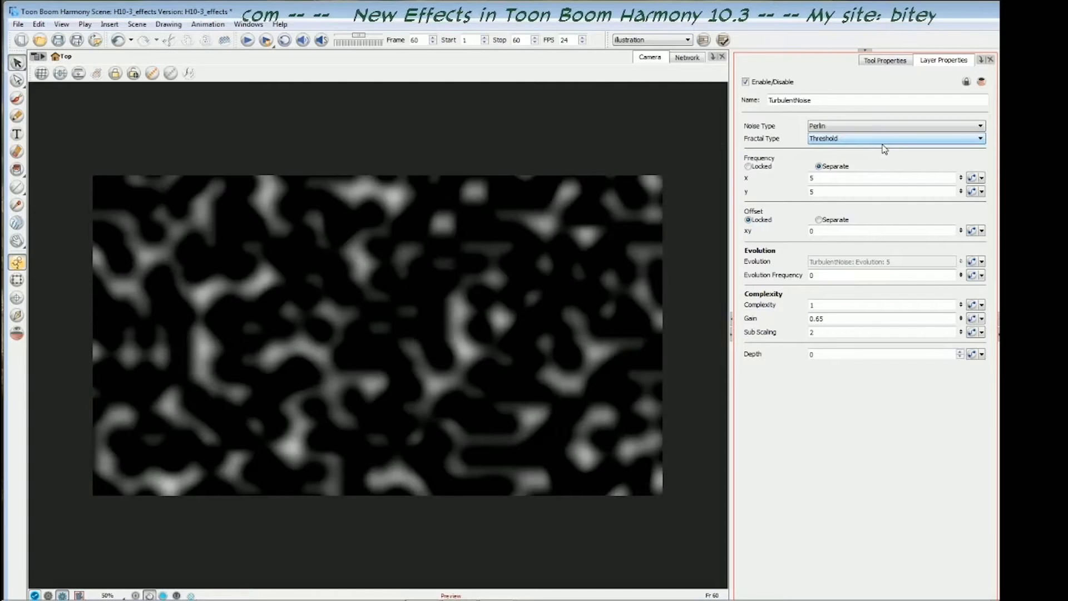
{"action": "key", "text": "Down"}
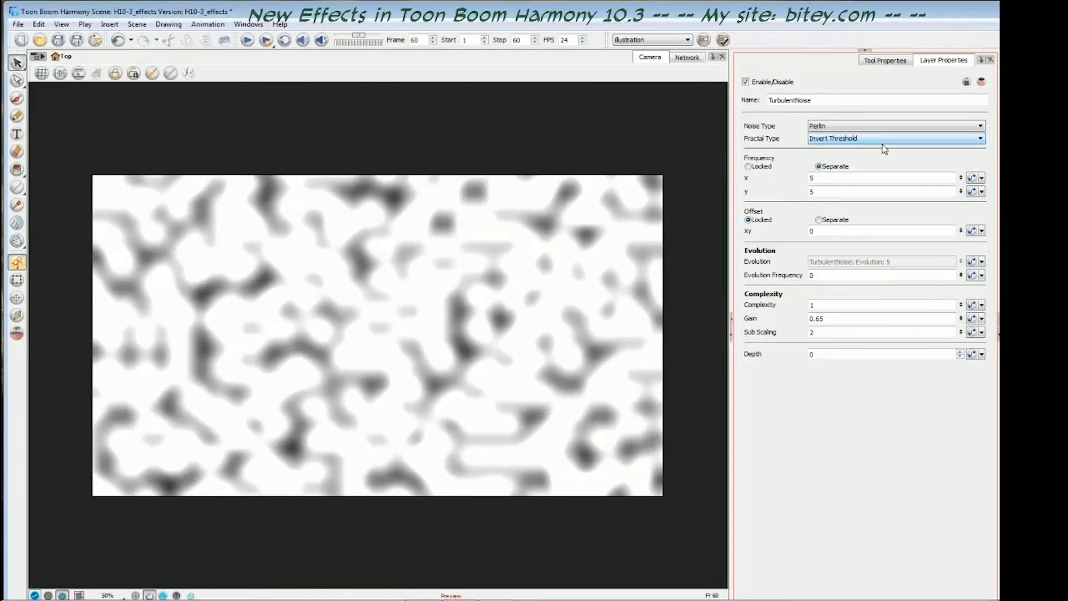
{"action": "key", "text": "Up"}
{"action": "key", "text": "Down"}
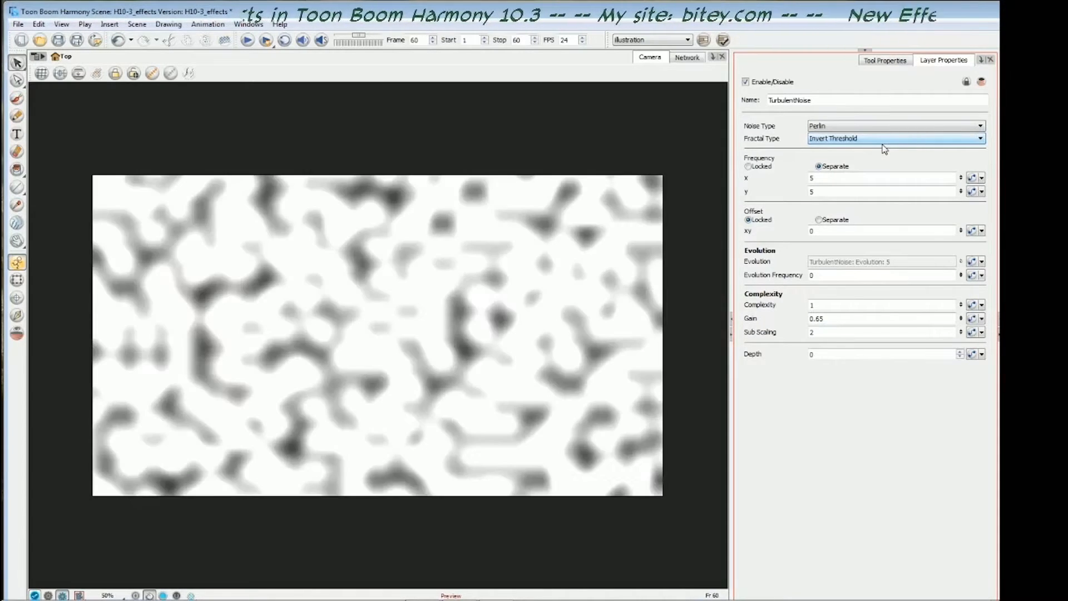
{"action": "key", "text": "Down"}
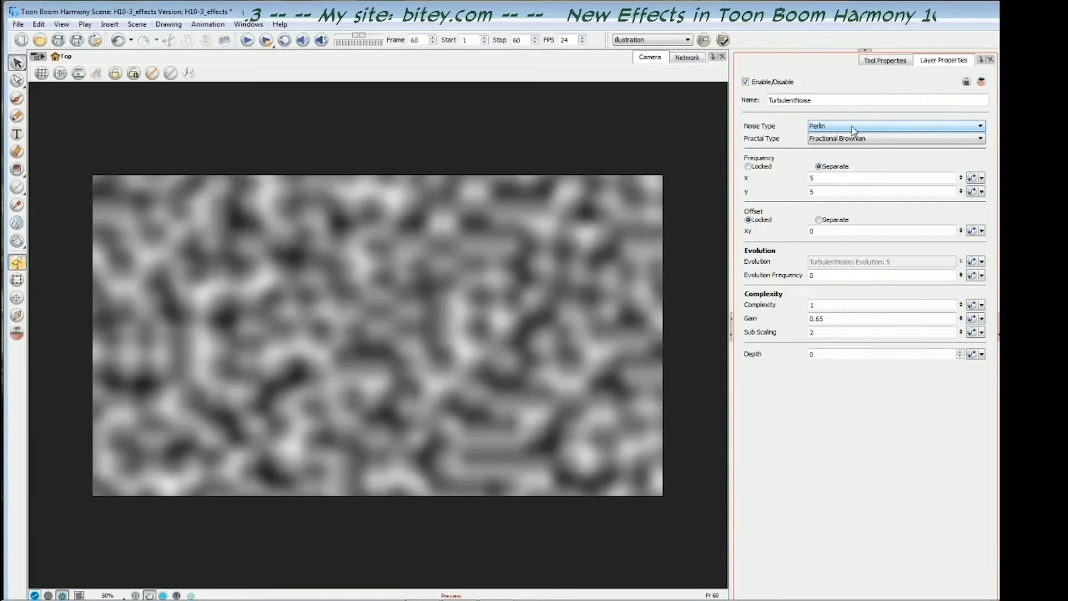
Set the Noise Type to Simplex and the Fractal Type to Turbulent Twist.
{"action": "left_click", "coordinate": [866, 131]}
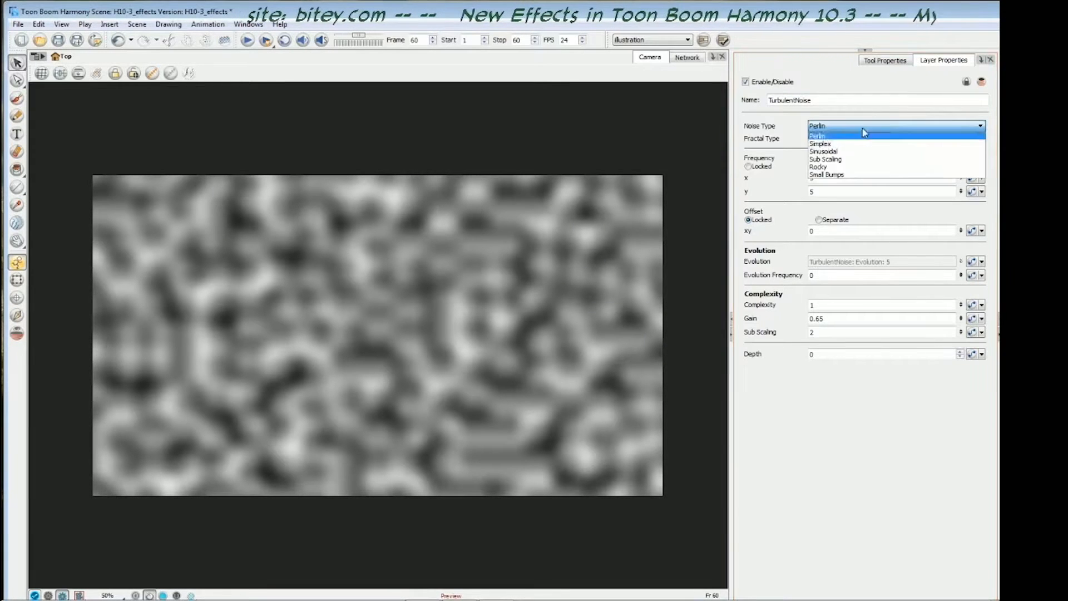
{"action": "left_click", "coordinate": [860, 139]}
{"action": "left_click", "coordinate": [869, 138]}
{"action": "left_click", "coordinate": [875, 148]}
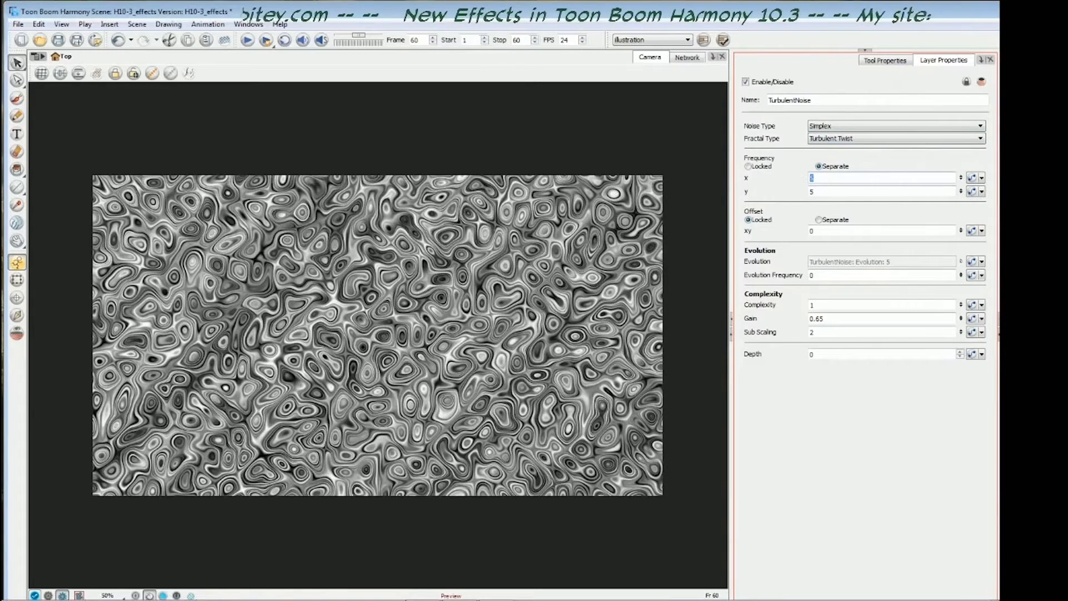
Set the turbulent noise's separate x and y frequencies to 2.
{"action": "type", "text": "2"}
{"action": "key", "text": "Return"}
{"action": "key", "text": "Tab"}
{"action": "type", "text": "2"}
{"action": "key", "text": "Return"}
Reduce the noise's y and x frequencies to 1.
{"action": "type", "text": "1"}
{"action": "key", "text": "Return"}
{"action": "key", "text": "shift+Tab"}
{"action": "type", "text": "1"}
{"action": "key", "text": "Return"}
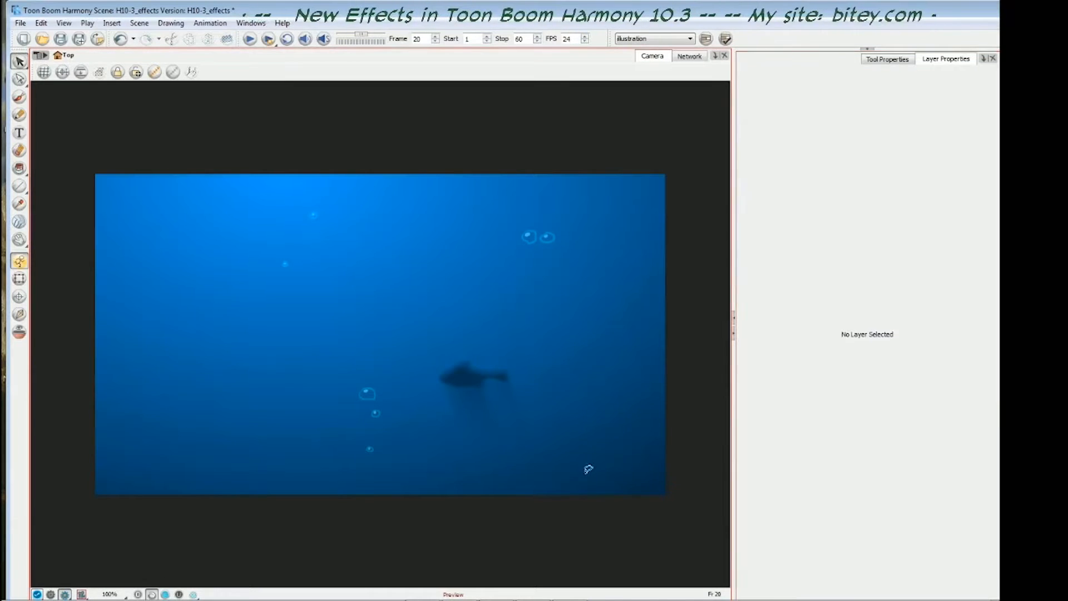
Switch to the Toon Boom Play window, play the underwater fish render from frame 1 to 60, and minimize the player.
{"action": "key", "text": "alt+Tab"}
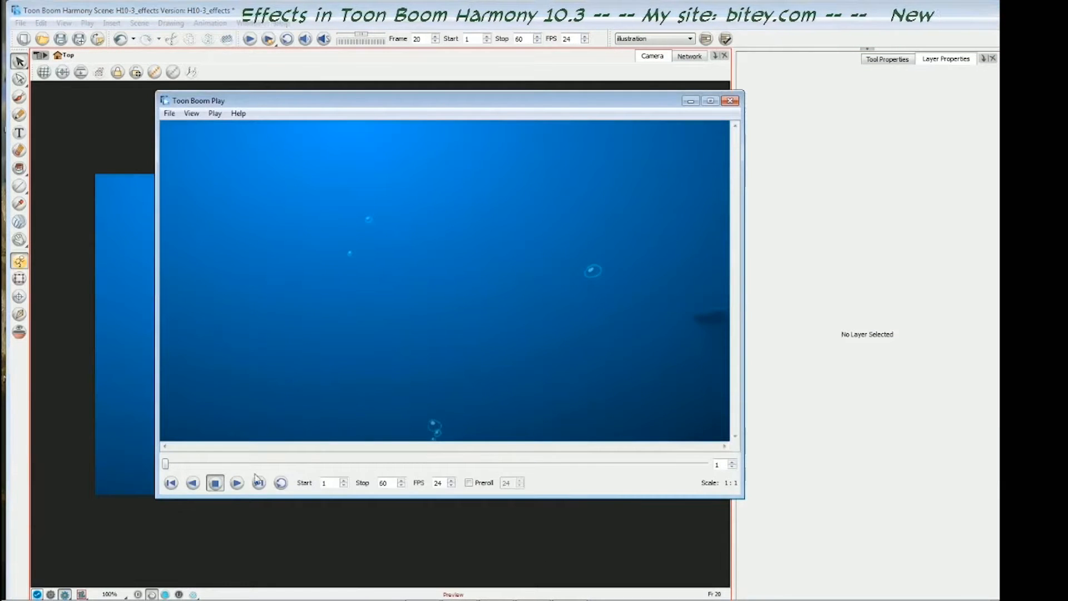
{"action": "left_click", "coordinate": [237, 483]}
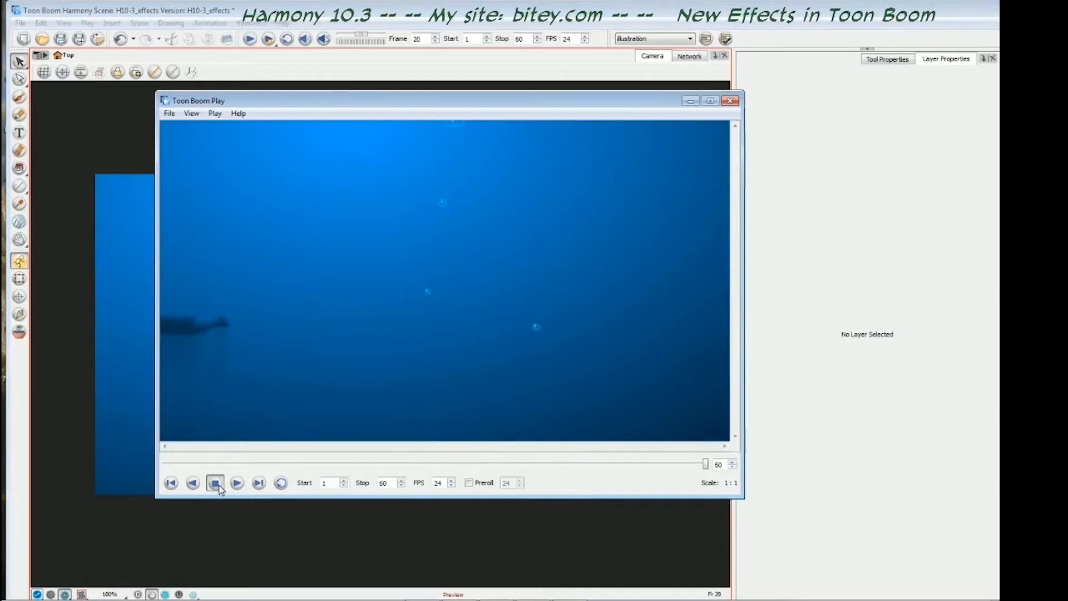
{"action": "left_click", "coordinate": [690, 103]}
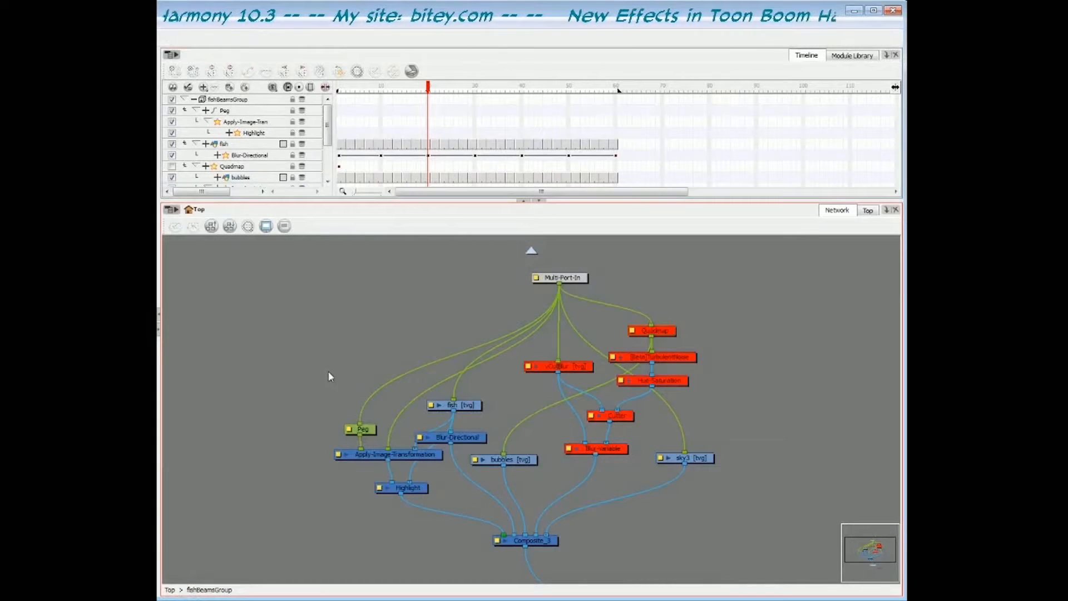
Examine the fish, bubbles, Highlight and sky3 nodes in the fishBeamsGroup network by selecting them in turn.
{"action": "left_click_drag", "start_coordinate": [326, 369], "coordinate": [442, 503]}
{"action": "left_click", "coordinate": [508, 460]}
{"action": "left_click_drag", "start_coordinate": [476, 439], "coordinate": [477, 443]}
{"action": "left_click", "coordinate": [412, 491]}
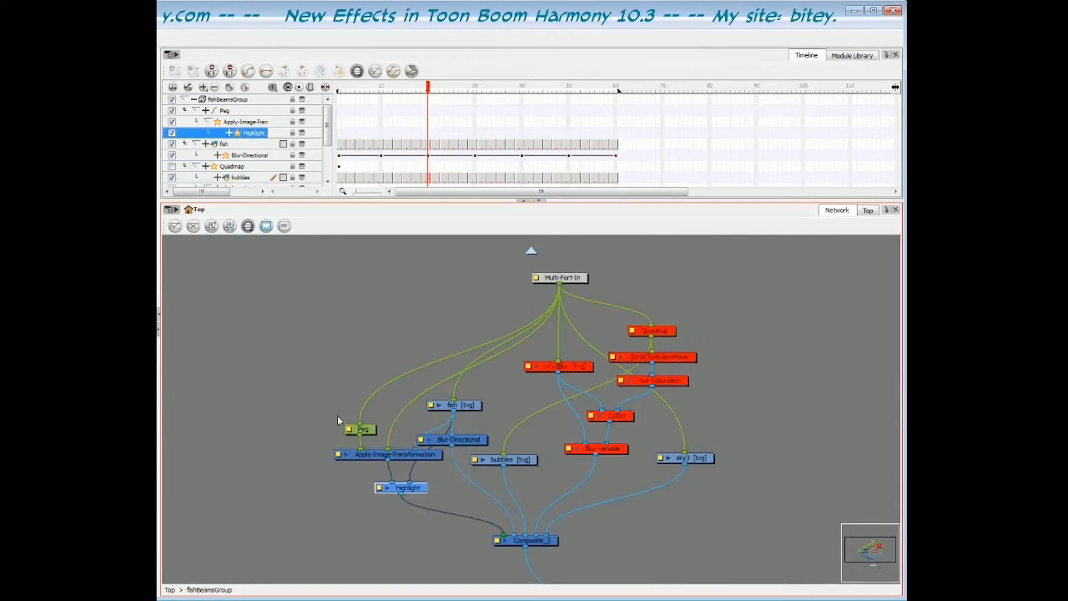
{"action": "left_click", "coordinate": [725, 447]}
{"action": "left_click", "coordinate": [699, 460]}
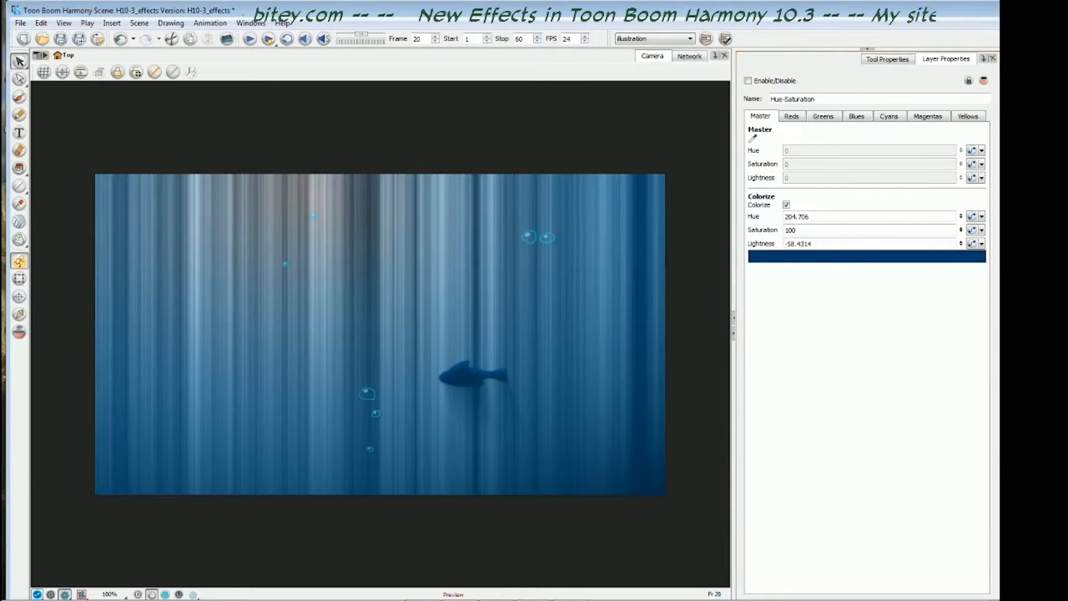
Enable the Hue-Saturation node and the Quadmap node so the light beams are tinted and spread in perspective.
{"action": "key", "text": "a"}
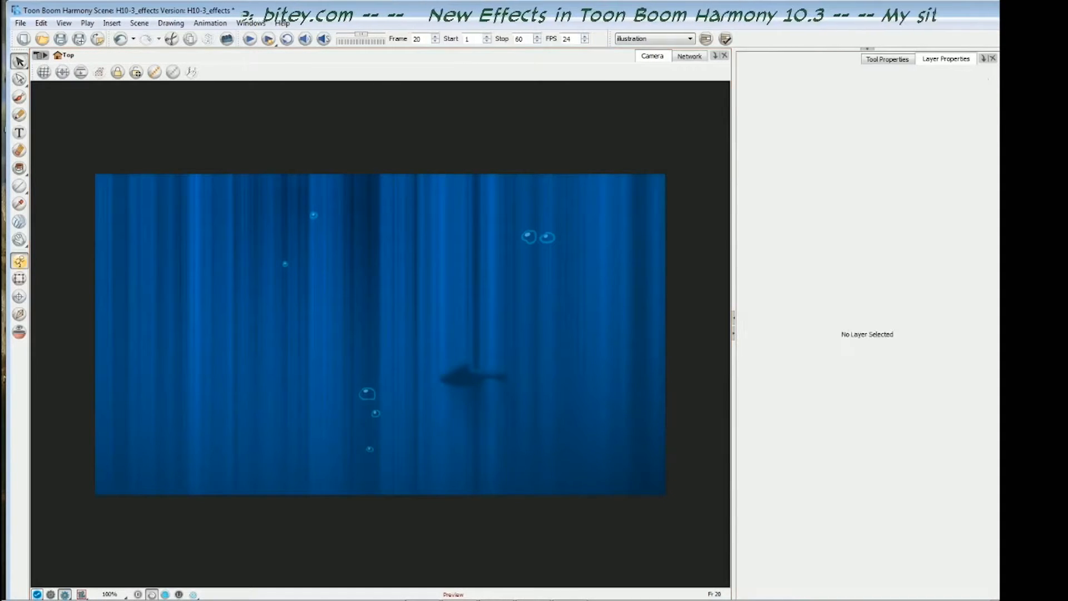
{"action": "key", "text": "a"}
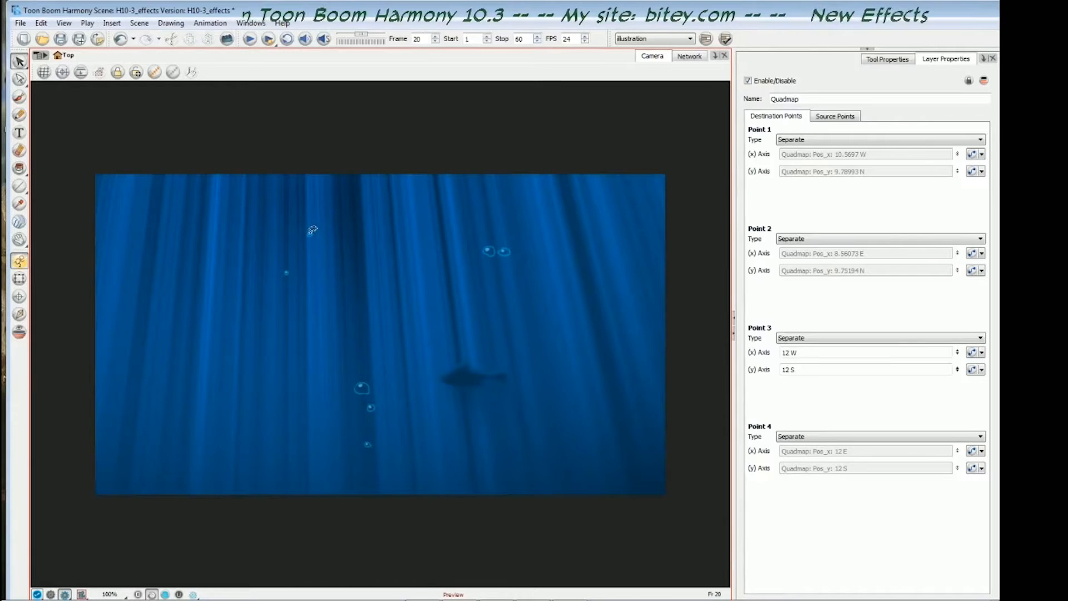
Pull the Quadmap's destination points 1 and 2 inward to splay the light beams more strongly.
{"action": "left_click", "coordinate": [307, 234]}
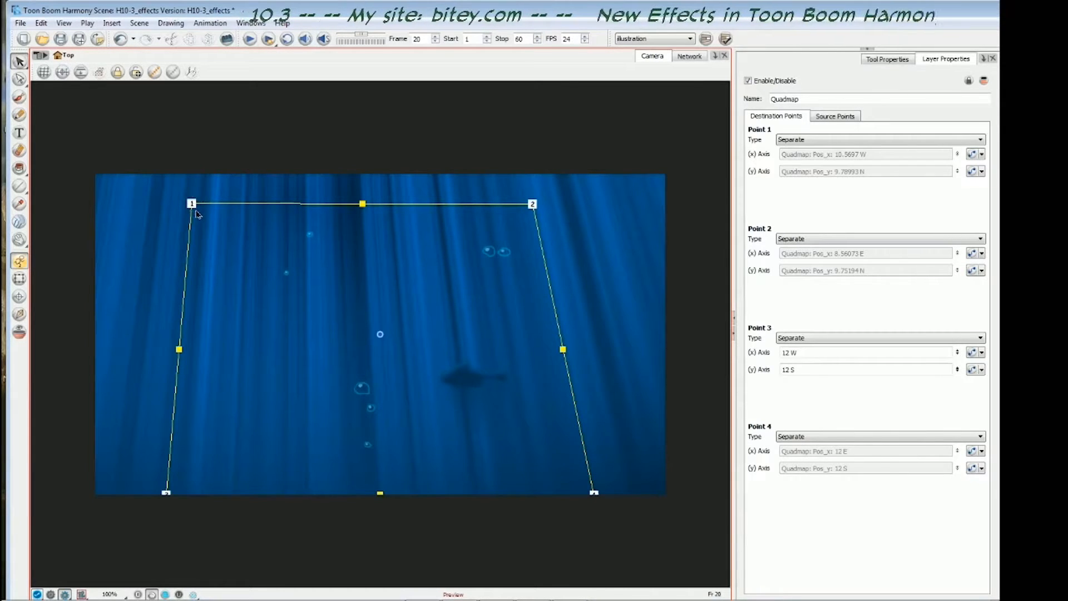
{"action": "left_click_drag", "start_coordinate": [191, 203], "coordinate": [240, 213]}
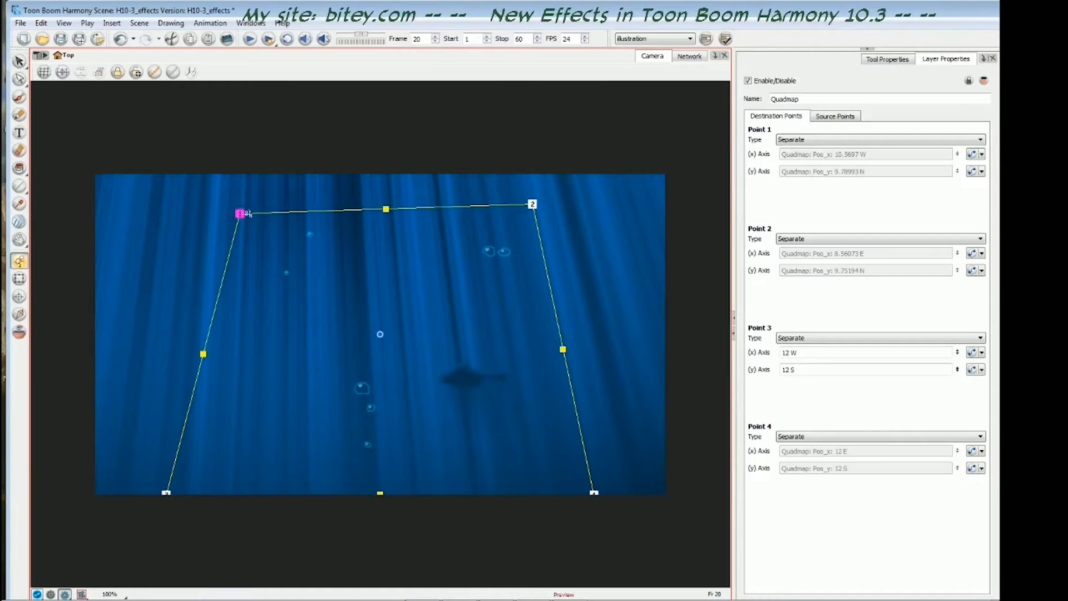
{"action": "left_click_drag", "start_coordinate": [532, 204], "coordinate": [483, 208]}
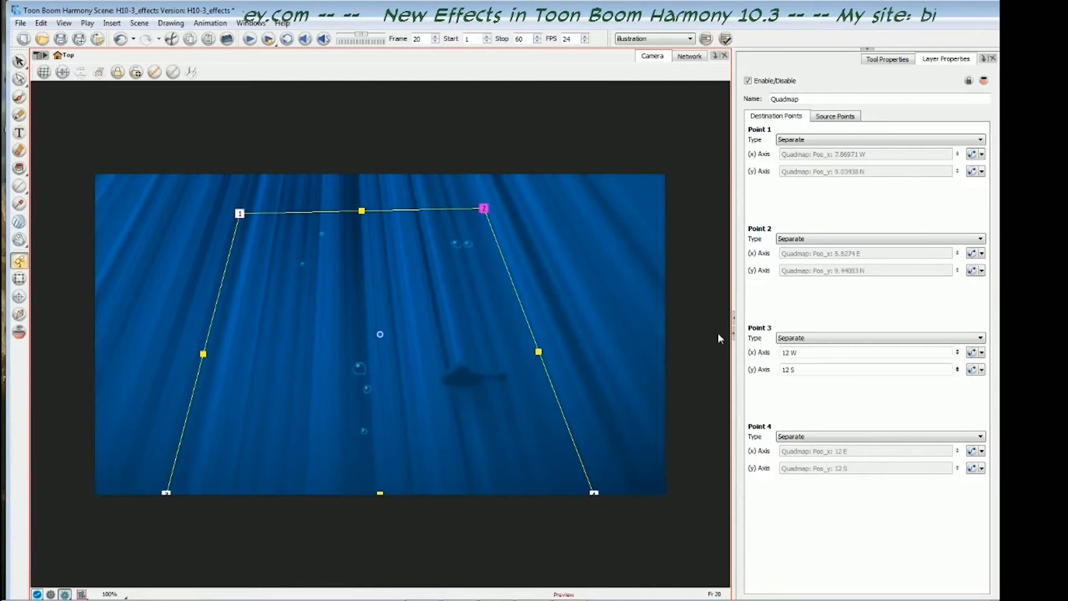
Undo the moves of the Quadmap's destination points 1 and 2.
{"action": "key", "text": "ctrl+z"}
{"action": "key", "text": "ctrl+z"}
{"action": "key", "text": "ctrl+z"}
{"action": "key", "text": "ctrl+z"}
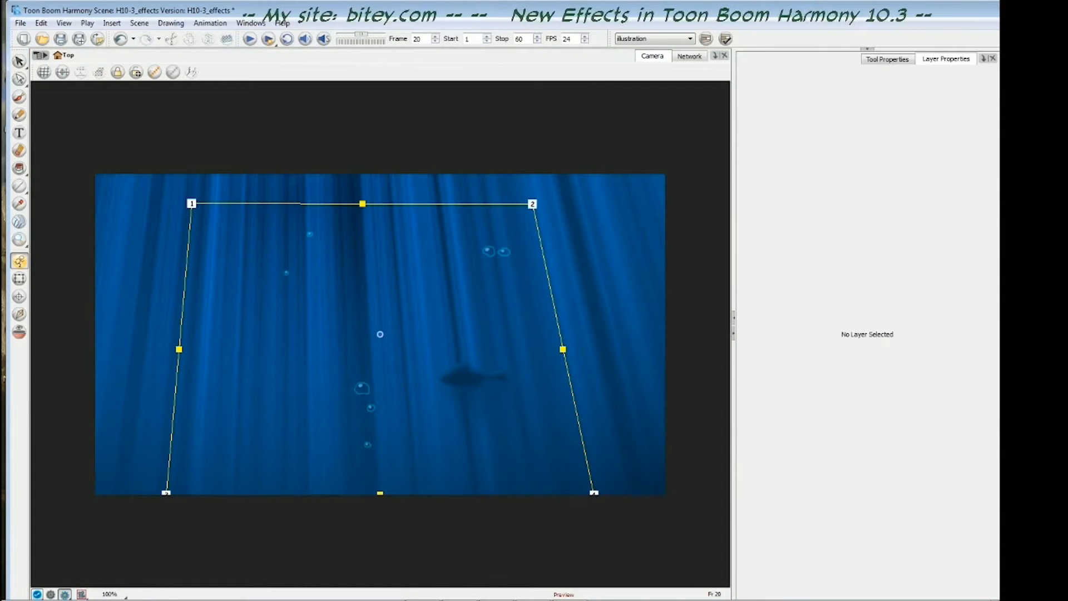
{"action": "left_click", "coordinate": [476, 385]}
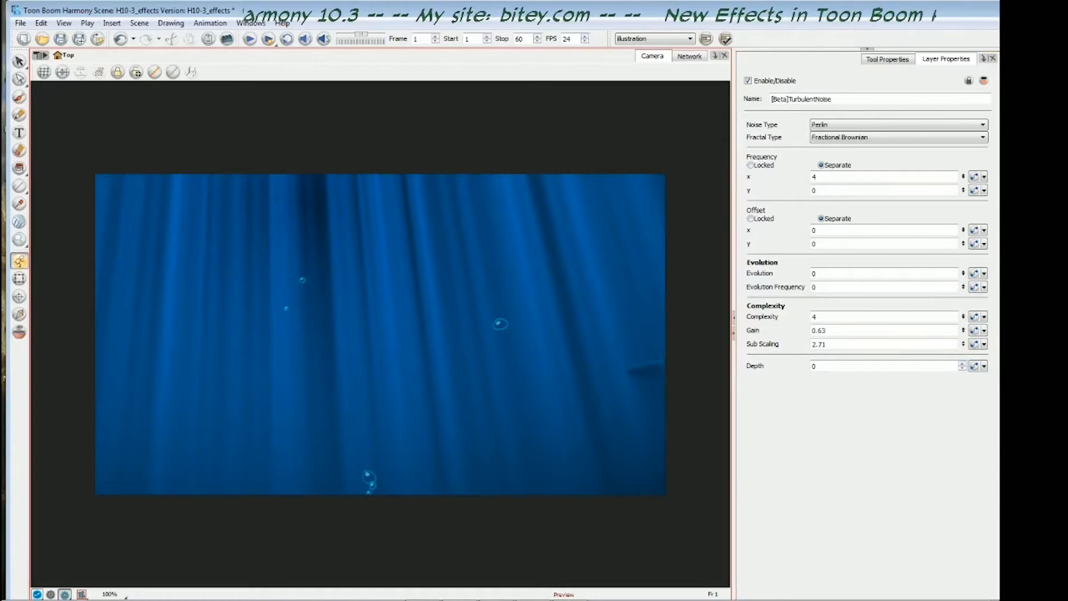
Switch to the Toon Boom Play window, play the light beam render, turn on looping and replay it.
{"action": "key", "text": "alt+Tab"}
{"action": "left_click", "coordinate": [249, 492]}
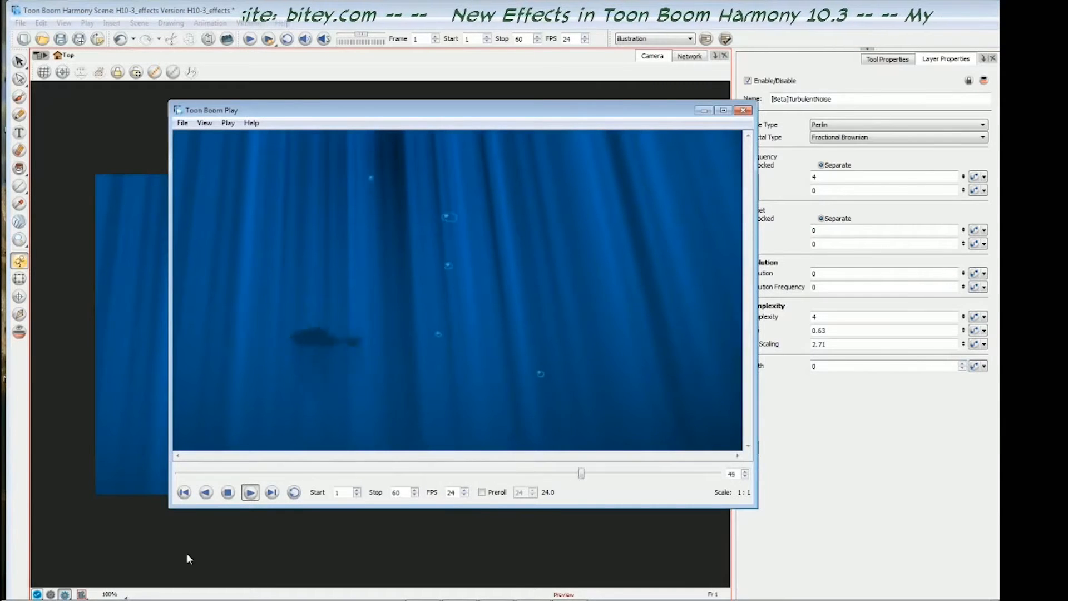
{"action": "left_click", "coordinate": [294, 492]}
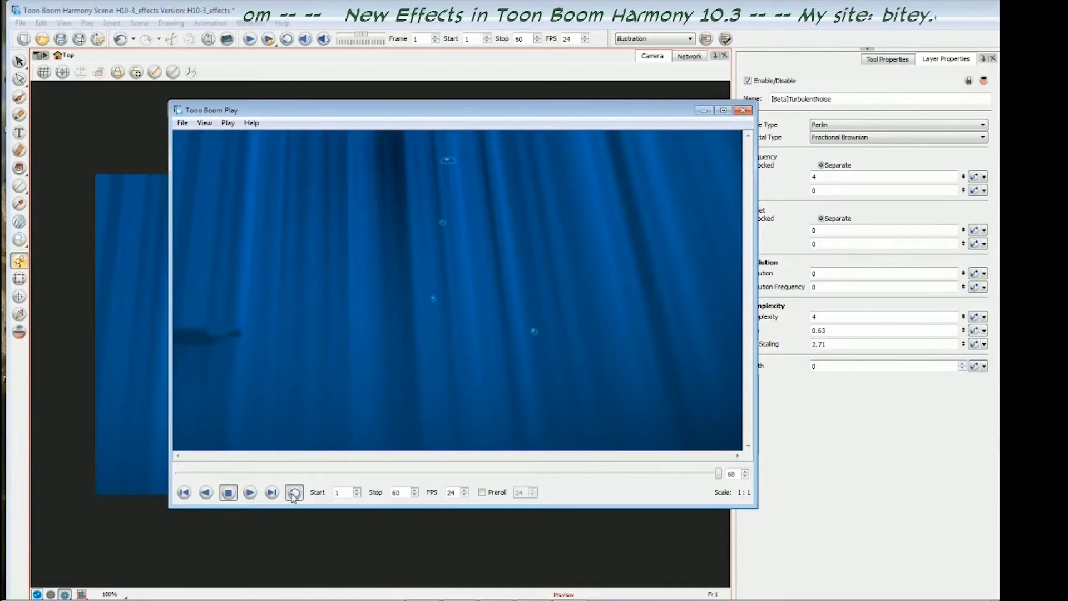
{"action": "left_click", "coordinate": [250, 492]}
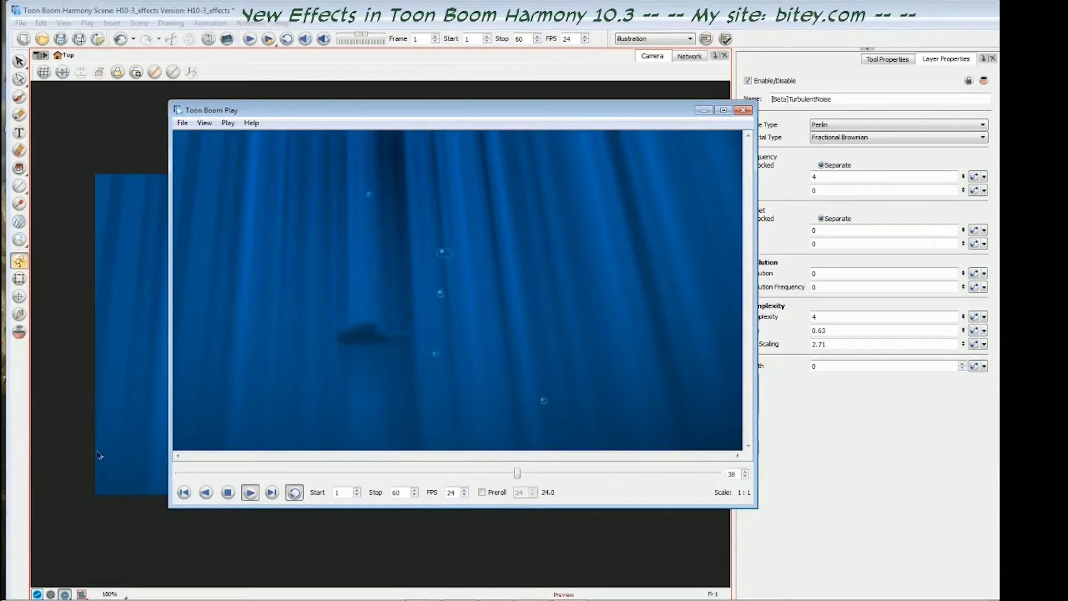
Close the playback window and create an Evolution function on the Turbulent Noise node with a keyframe at frame 1.
{"action": "left_click", "coordinate": [743, 110]}
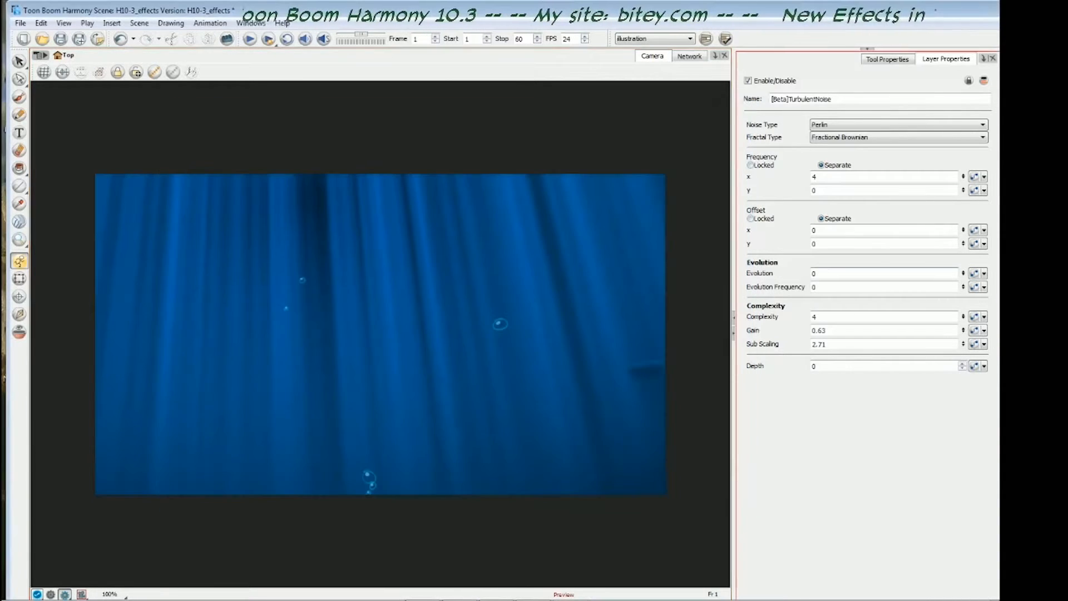
{"action": "left_click", "coordinate": [974, 275]}
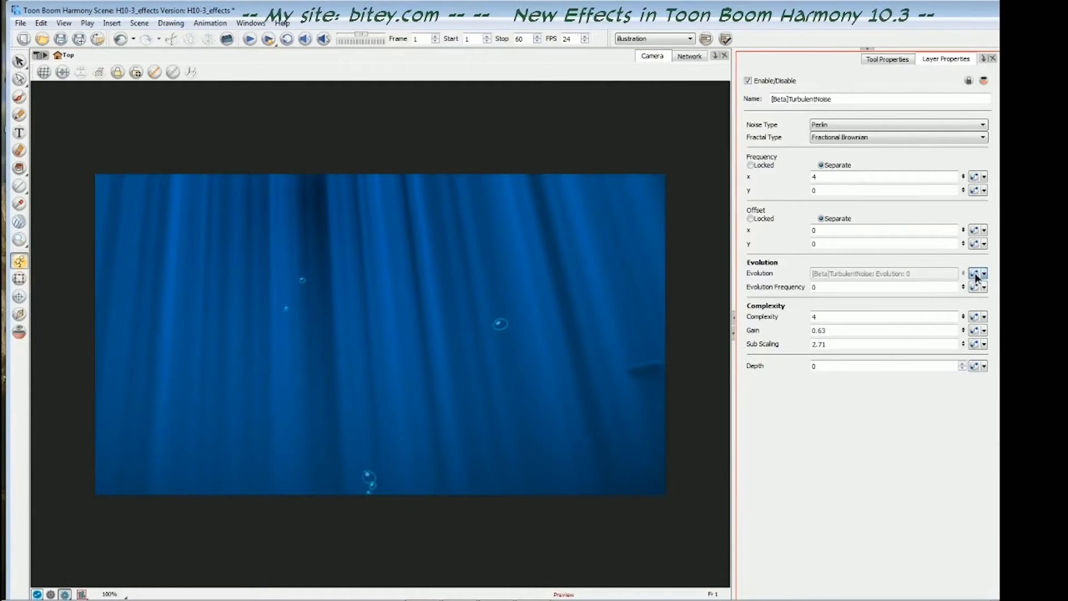
{"action": "left_click", "coordinate": [976, 274]}
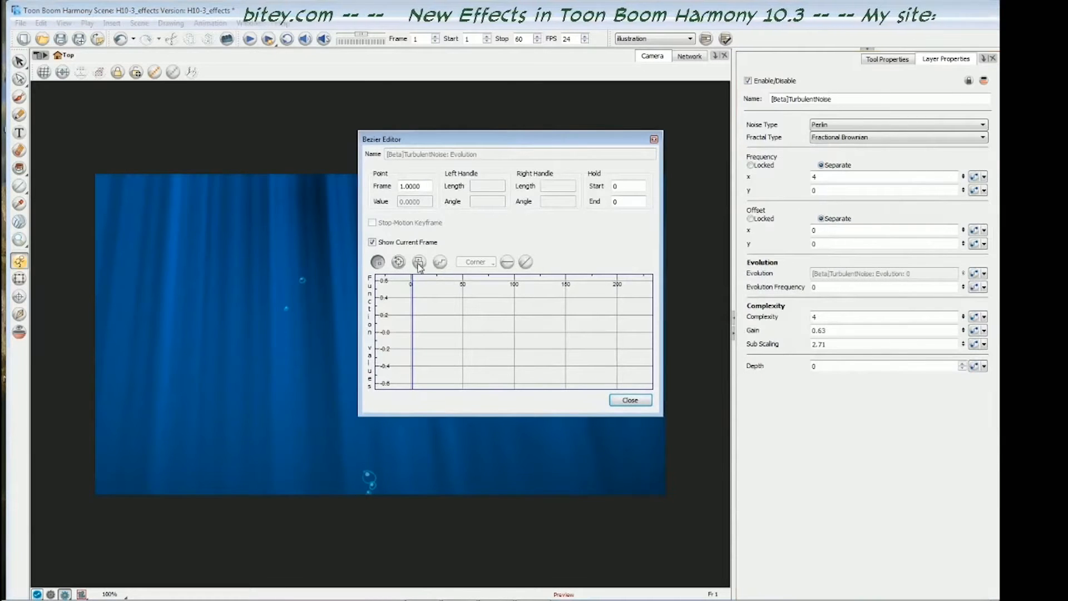
{"action": "left_click", "coordinate": [418, 262]}
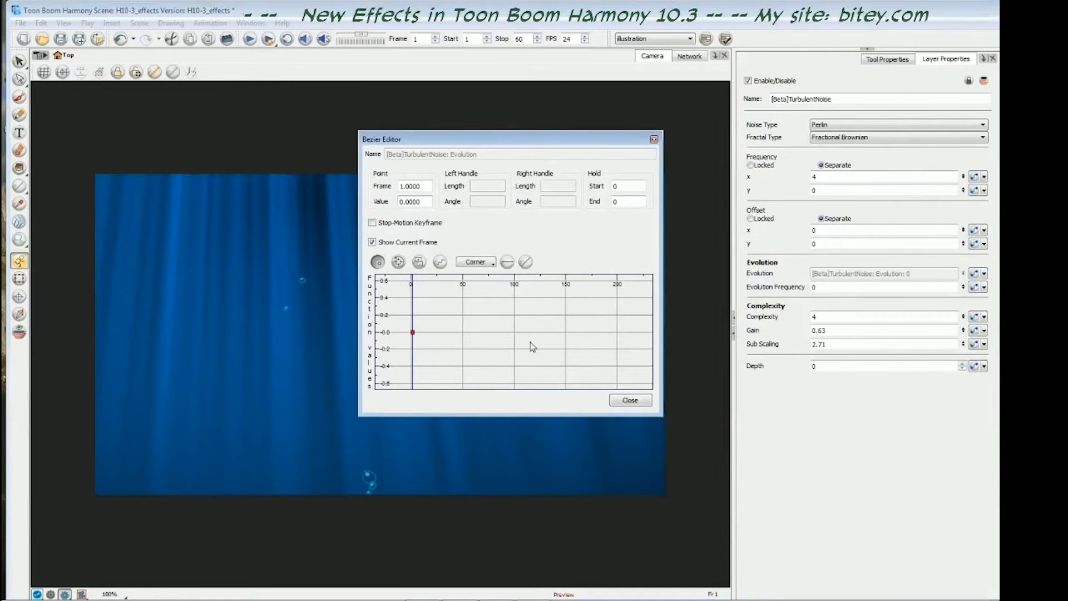
Add an Evolution keyframe with a value of 3 at frame 60 and close the Bezier Editor.
{"action": "key", "text": "shift+period"}
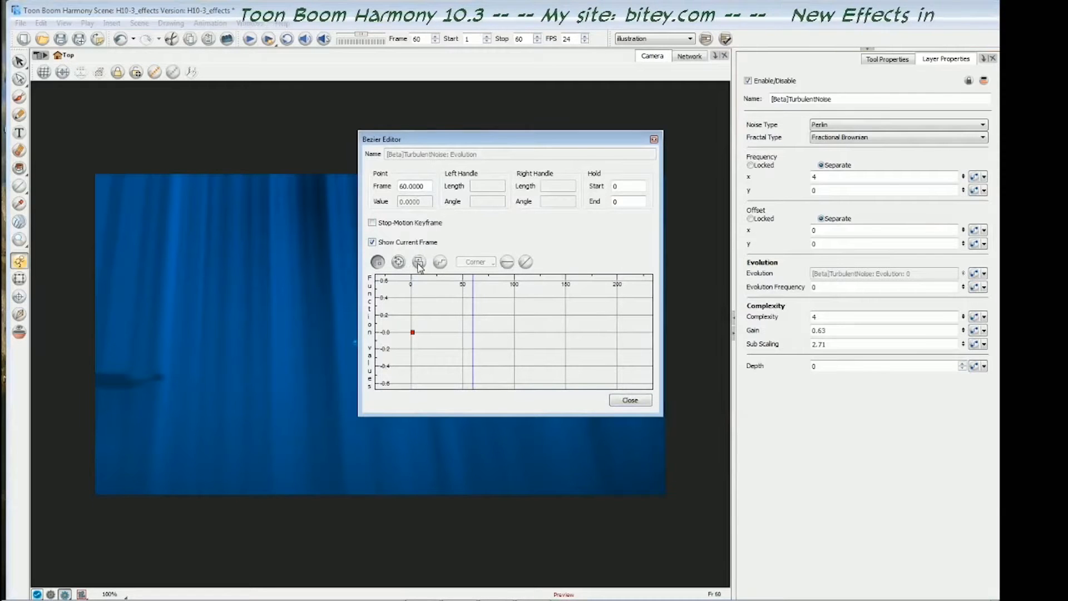
{"action": "left_click", "coordinate": [420, 262]}
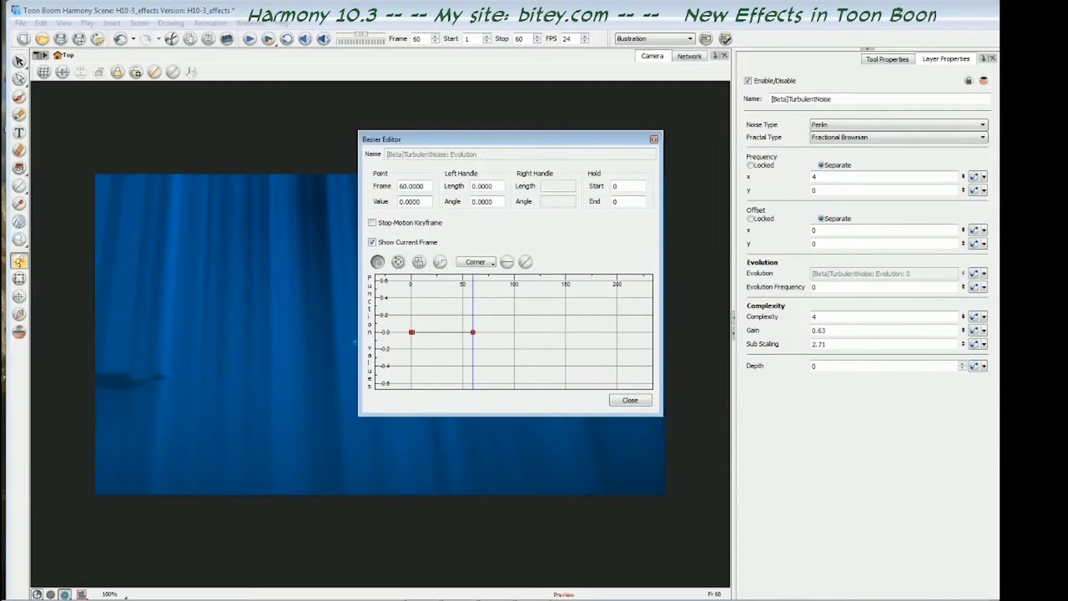
{"action": "left_click", "coordinate": [400, 201]}
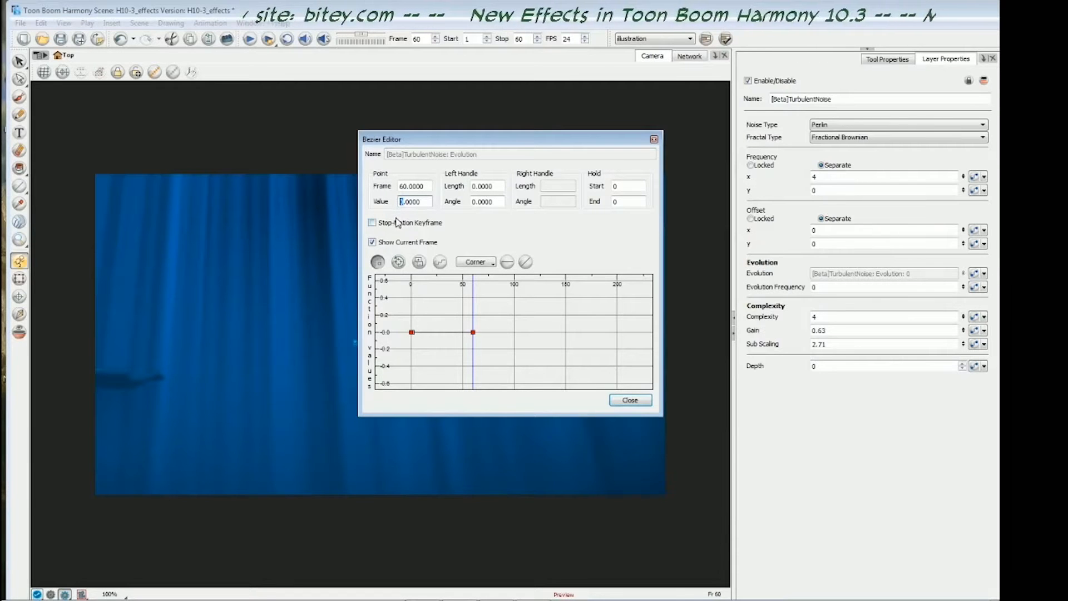
{"action": "type", "text": "3"}
{"action": "key", "text": "Return"}
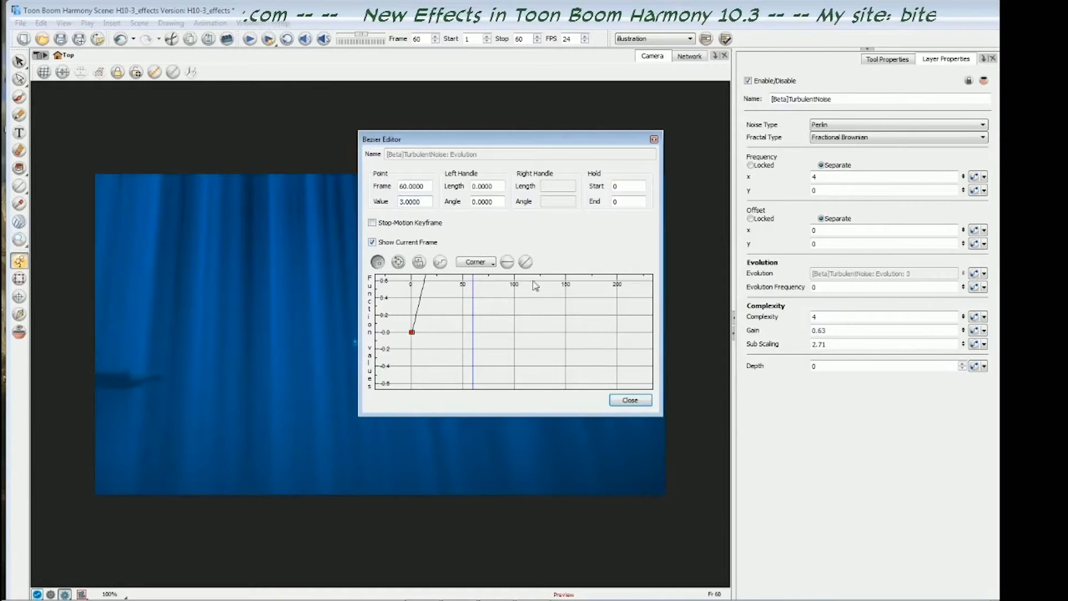
{"action": "left_click", "coordinate": [630, 401]}
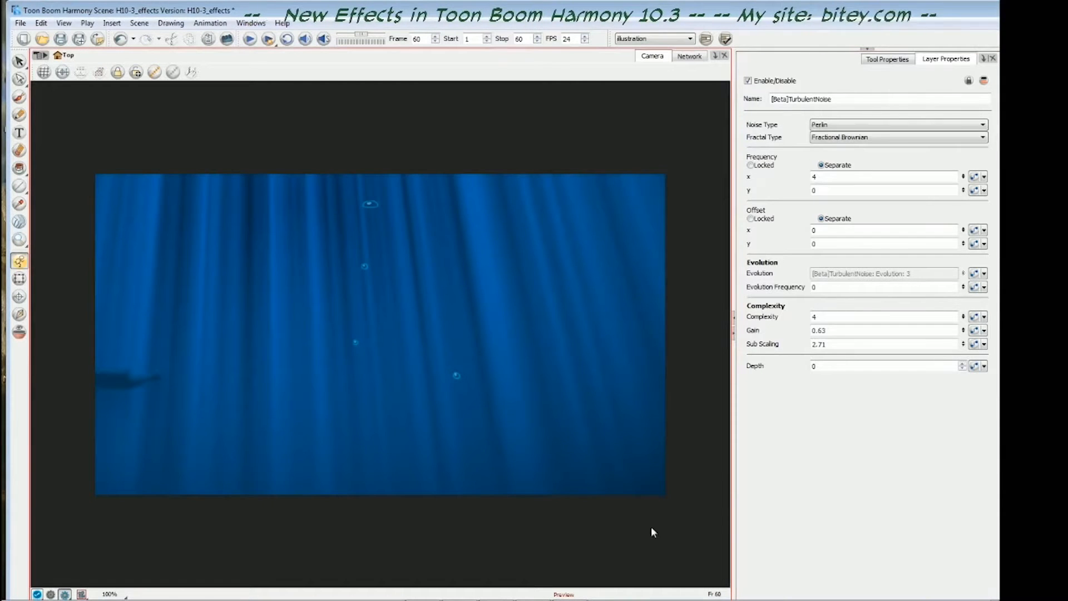
Go to the first frame of the water caustic scene and open the turbulence_waterCaustic node's layer properties.
{"action": "left_click", "coordinate": [244, 492]}
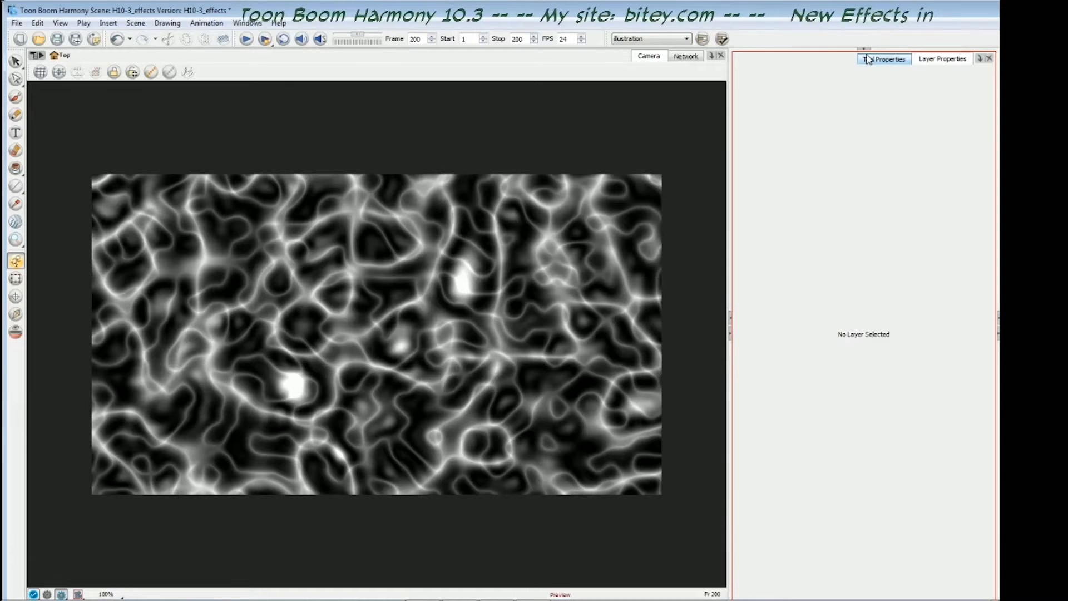
{"action": "key", "text": "shift+"}
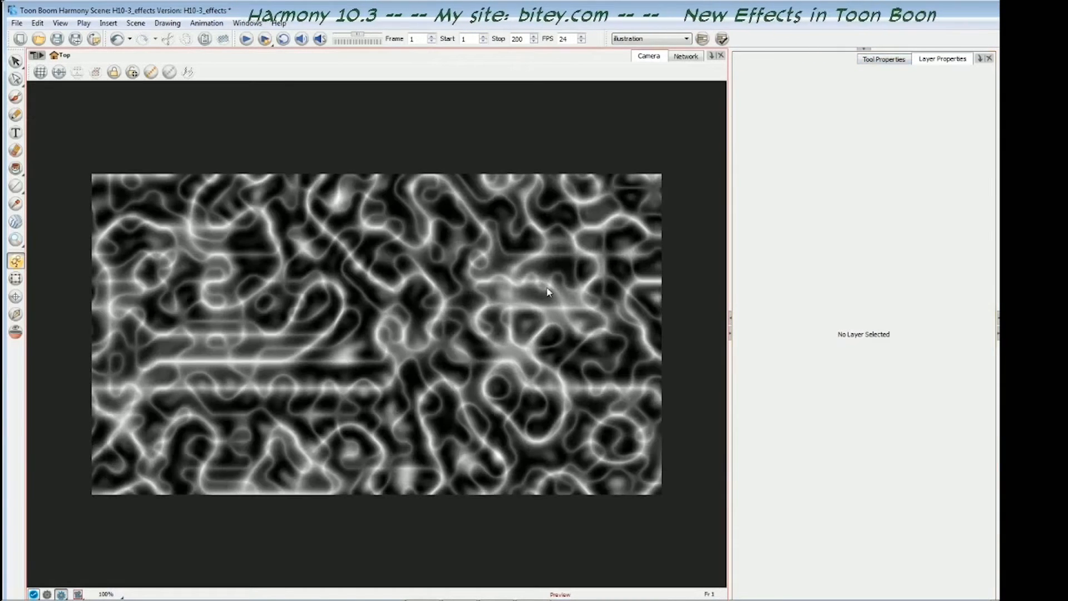
{"action": "left_click", "coordinate": [379, 317]}
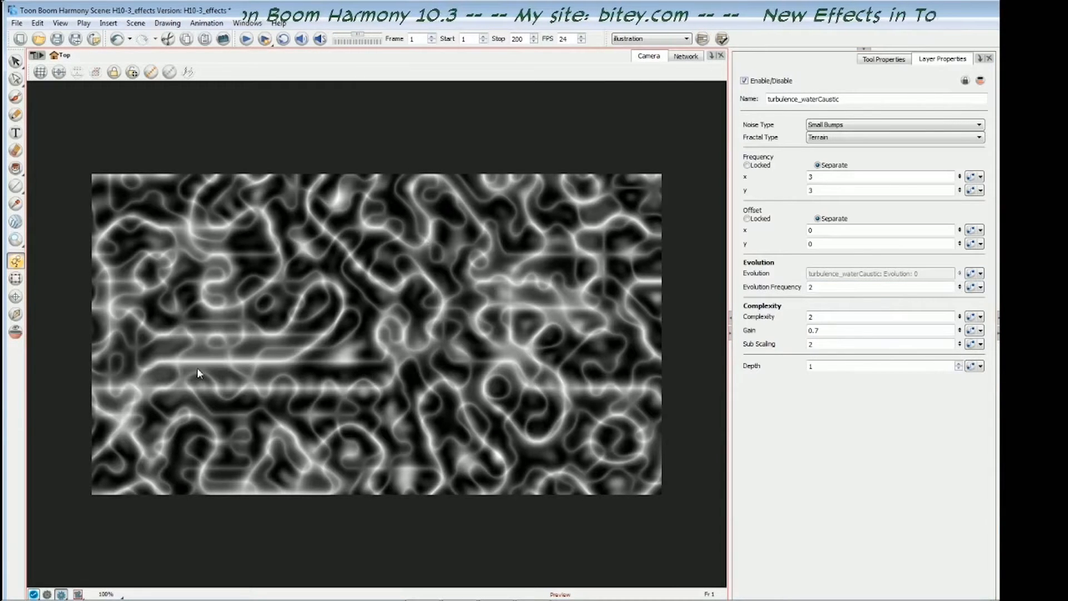
Step forward frame by frame from frame 1 to frame 97 to examine how the caustic pattern evolves.
{"action": "key", "text": "period"}
{"action": "key", "text": "period"}
{"action": "key", "text": "period"}
{"action": "key", "text": "period"}
{"action": "key", "text": "period"}
{"action": "key", "text": "period"}
{"action": "key", "text": "period"}
{"action": "key", "text": "period"}
{"action": "key", "text": "period"}
{"action": "key", "text": "period"}
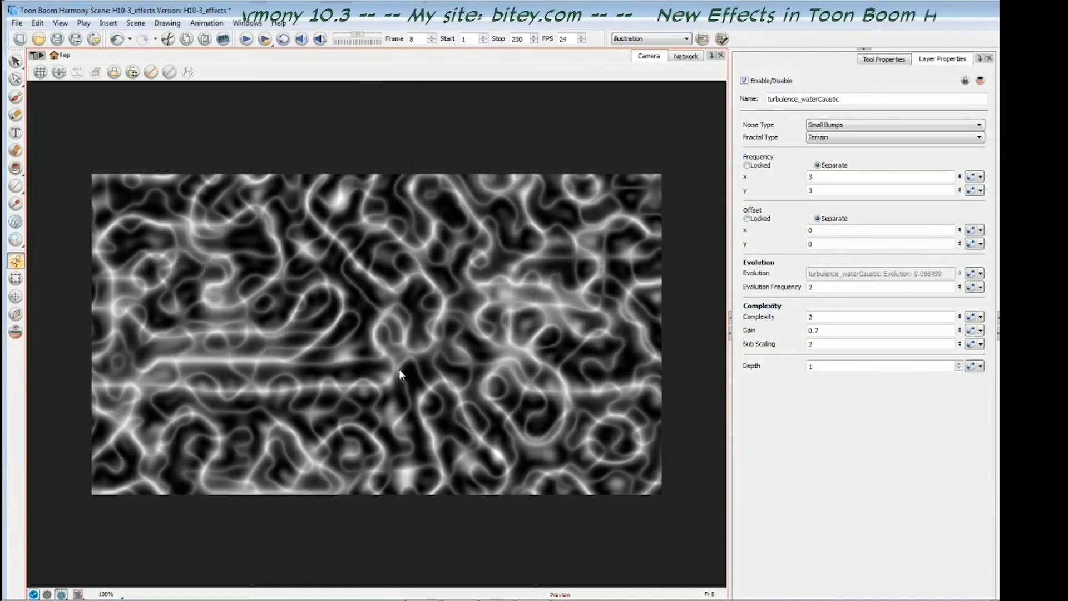
{"action": "key", "text": "period"}
{"action": "key", "text": "period"}
{"action": "key", "text": "period"}
{"action": "key", "text": "period"}
{"action": "key", "text": "period"}
{"action": "key", "text": "period"}
{"action": "key", "text": "period"}
{"action": "key", "text": "period"}
{"action": "key", "text": "period"}
{"action": "key", "text": "period"}
{"action": "key", "text": "period"}
{"action": "key", "text": "period"}
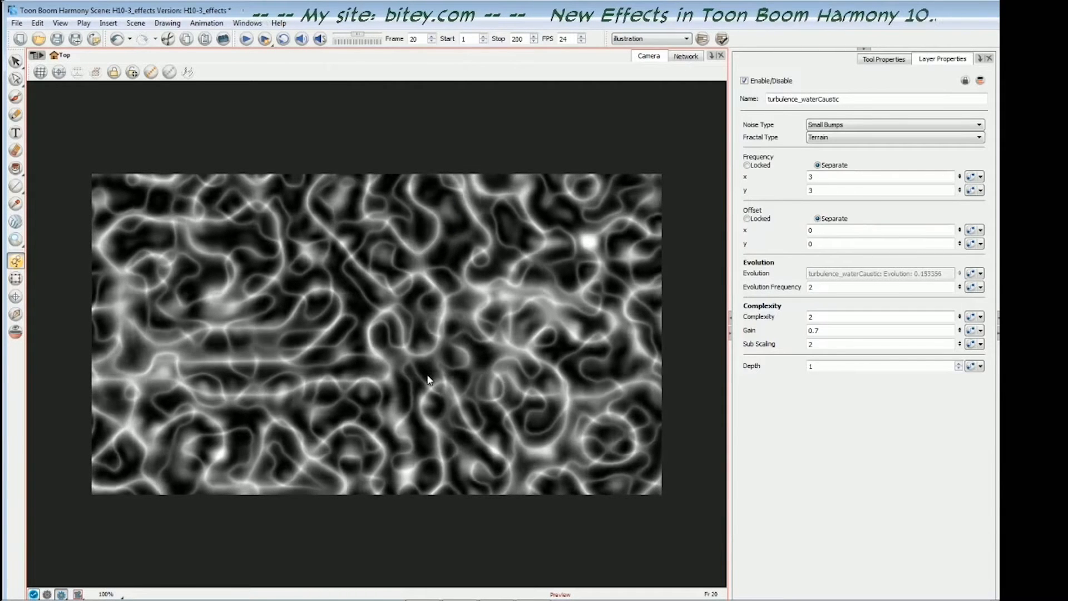
{"action": "key", "text": "period"}
{"action": "key", "text": "period"}
{"action": "key", "text": "period"}
{"action": "key", "text": "period"}
{"action": "key", "text": "period"}
{"action": "key", "text": "period"}
{"action": "key", "text": "period"}
{"action": "key", "text": "period"}
{"action": "key", "text": "period"}
{"action": "key", "text": "period"}
{"action": "key", "text": "period"}
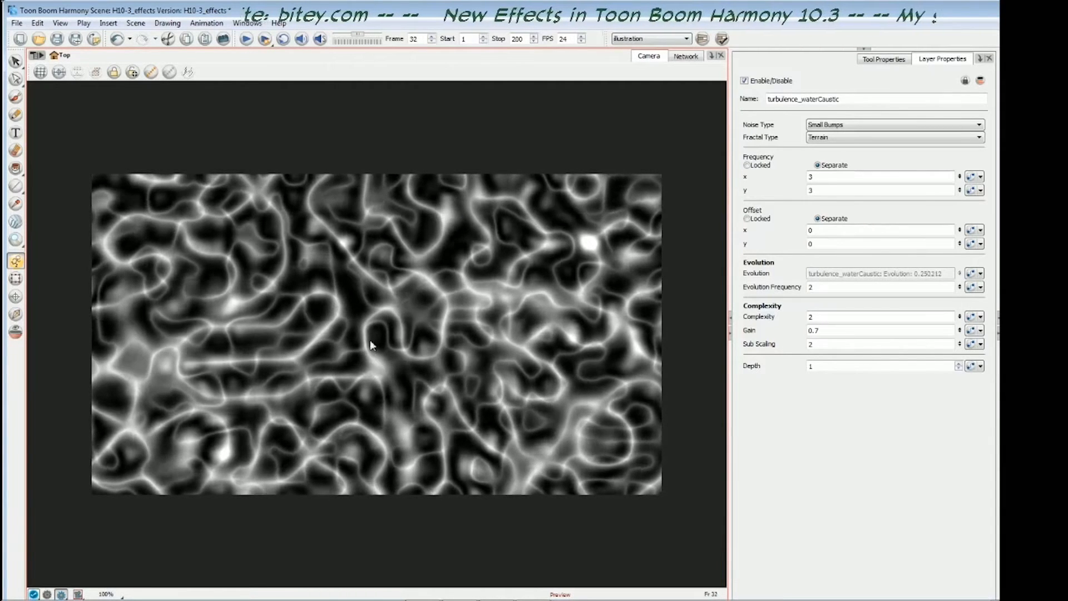
{"action": "key", "text": "period"}
{"action": "key", "text": "period"}
{"action": "key", "text": "period"}
{"action": "key", "text": "period"}
{"action": "key", "text": "period"}
{"action": "key", "text": "period"}
{"action": "key", "text": "period"}
{"action": "key", "text": "period"}
{"action": "key", "text": "period"}
{"action": "key", "text": "period"}
{"action": "key", "text": "period"}
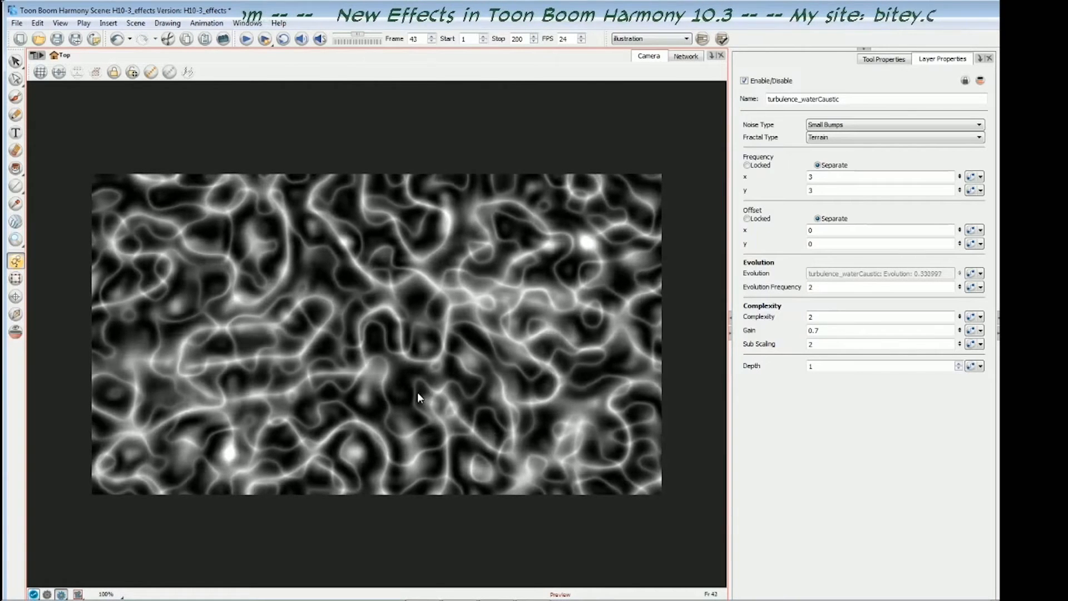
{"action": "key", "text": "period"}
{"action": "key", "text": "period"}
{"action": "key", "text": "period"}
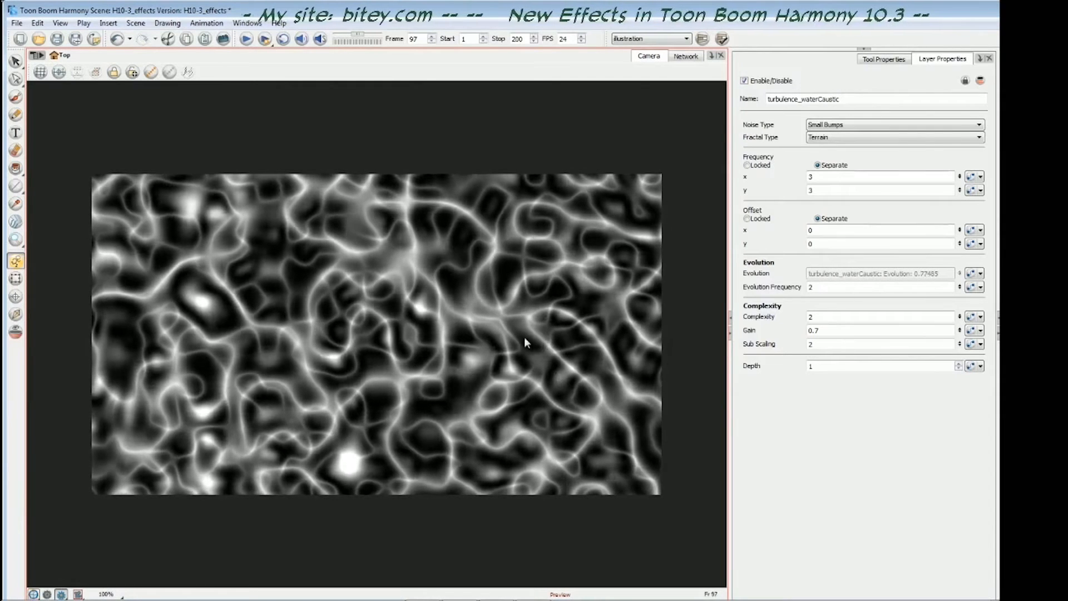
Set the water caustic noise's x and y Frequency to 2.
{"action": "left_click", "coordinate": [823, 176]}
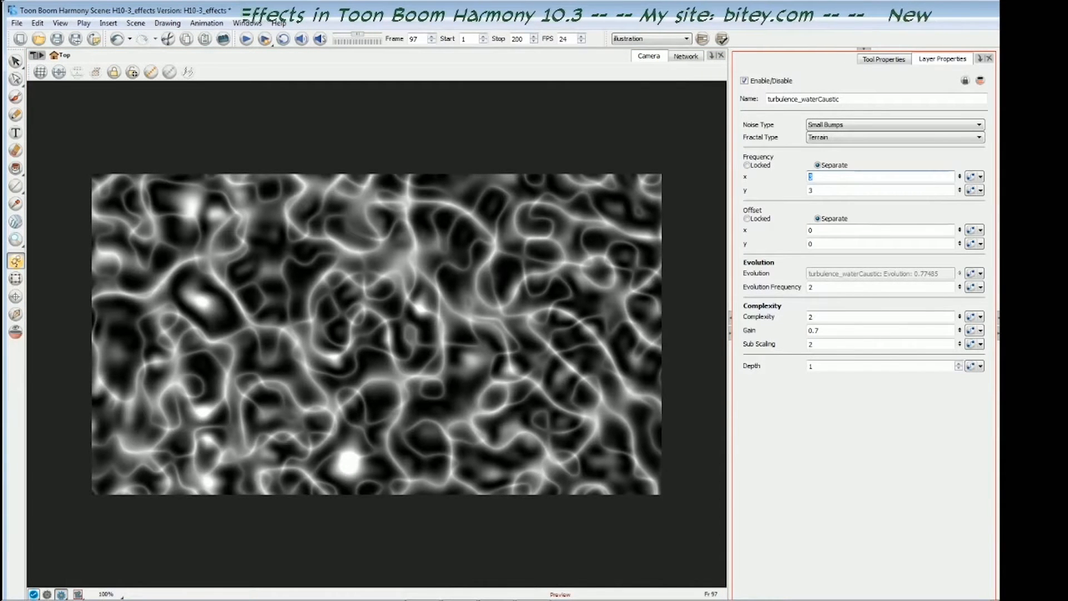
{"action": "type", "text": "2"}
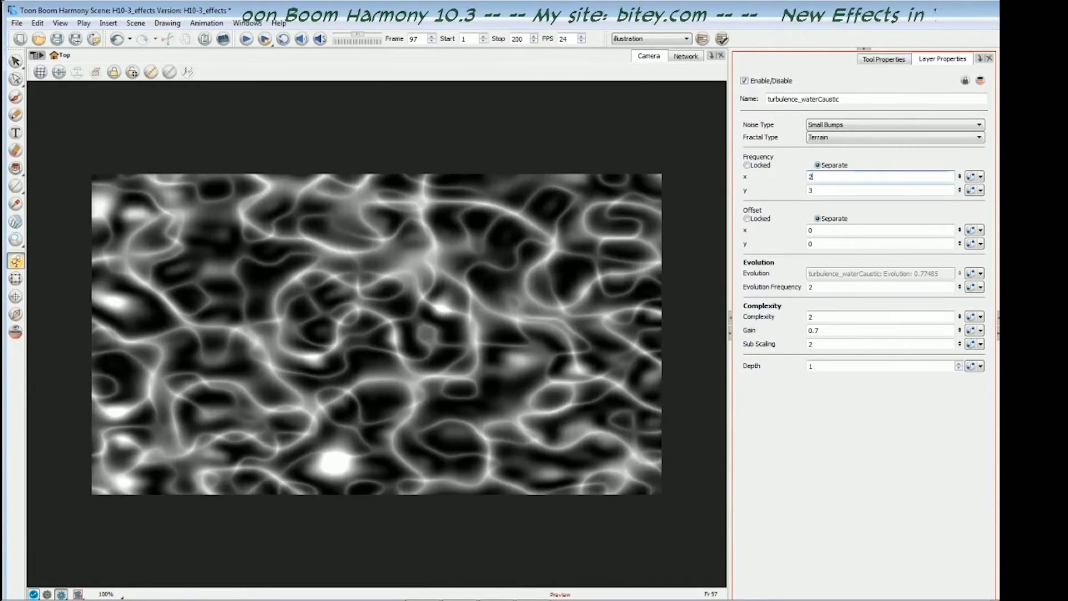
{"action": "key", "text": "Tab"}
{"action": "type", "text": "2"}
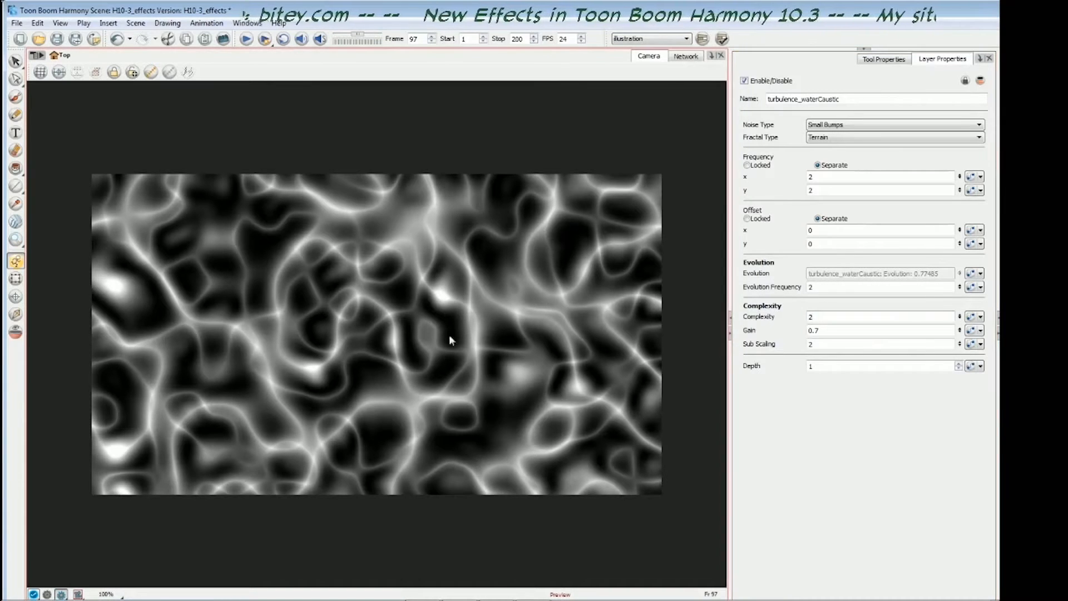
Try a Complexity of 1 on the water caustic noise and restore it to 2.
{"action": "double_click", "coordinate": [811, 317]}
{"action": "type", "text": "1"}
{"action": "key", "text": "Return"}
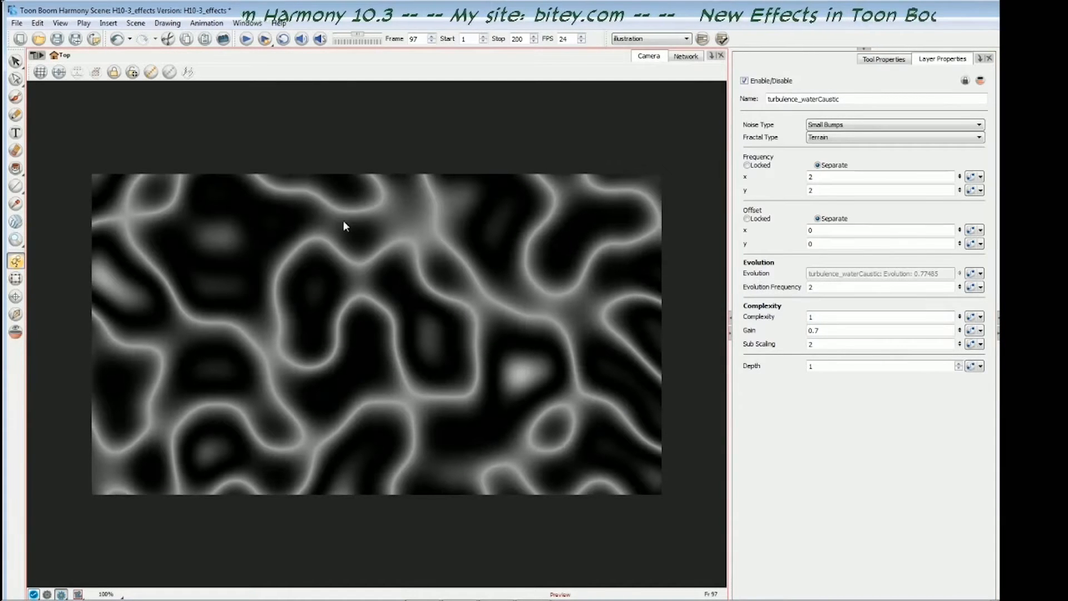
{"action": "double_click", "coordinate": [822, 316]}
{"action": "type", "text": "2"}
{"action": "key", "text": "Return"}
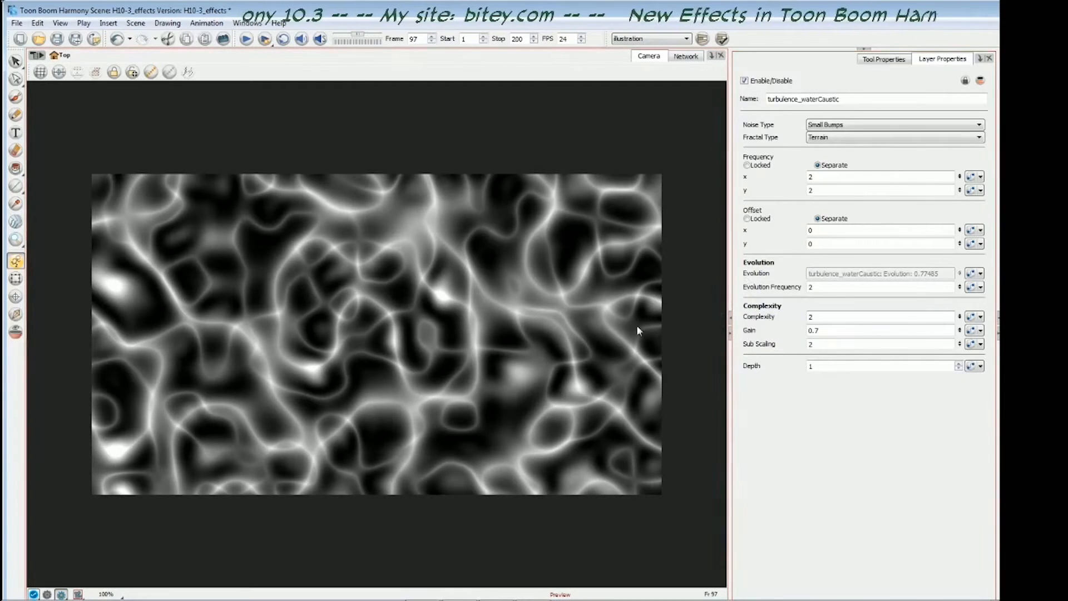
Try a Gain of 1 on the water caustic noise and restore it to 0.7.
{"action": "left_click", "coordinate": [818, 330]}
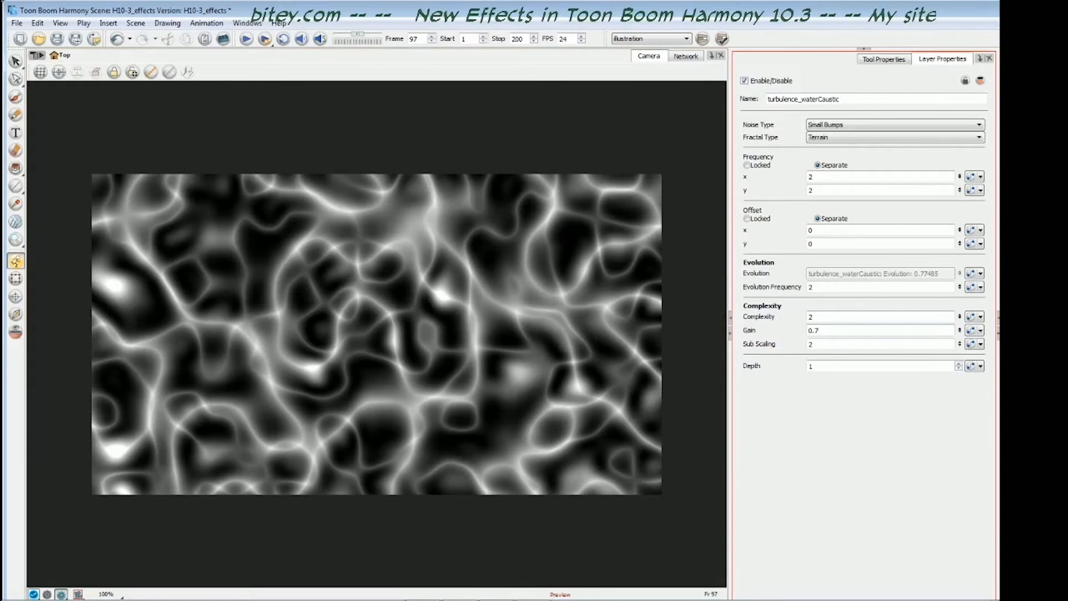
{"action": "left_click_drag", "start_coordinate": [817, 330], "coordinate": [806, 337]}
{"action": "type", "text": "1"}
{"action": "key", "text": "Return"}
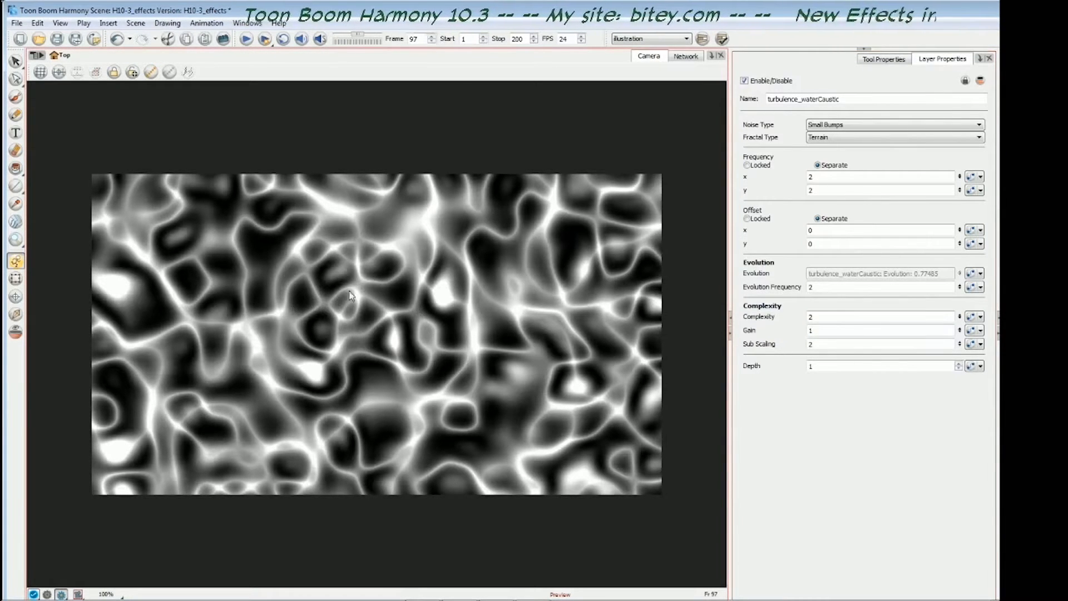
{"action": "left_click_drag", "start_coordinate": [816, 330], "coordinate": [808, 333]}
{"action": "type", "text": "10"}
{"action": "key", "text": "BackSpace"}
{"action": "key", "text": "BackSpace"}
{"action": "type", "text": "0."}
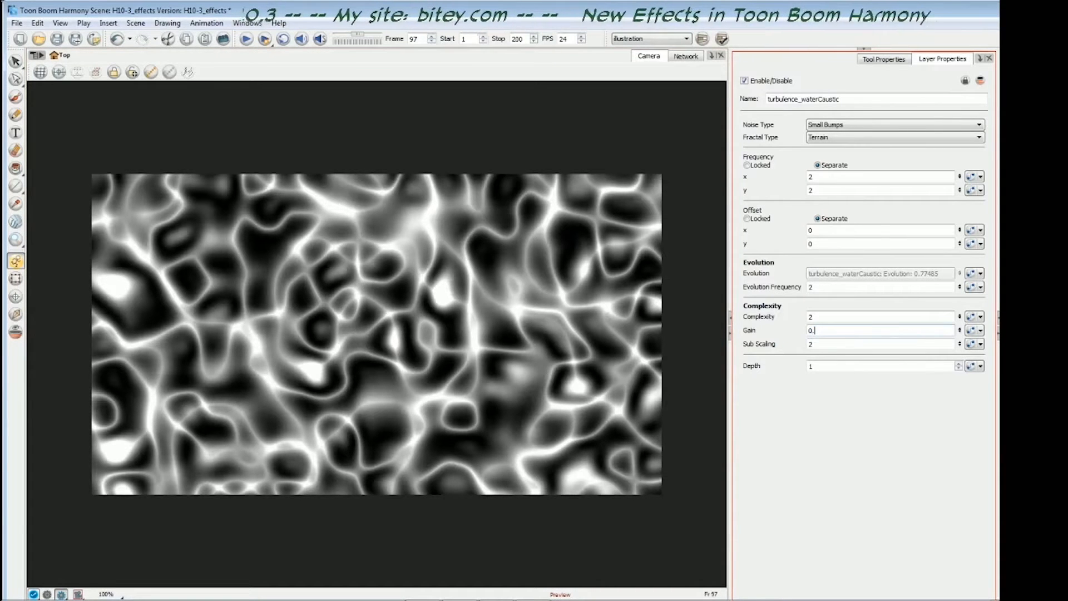
{"action": "type", "text": "7"}
{"action": "key", "text": "Return"}
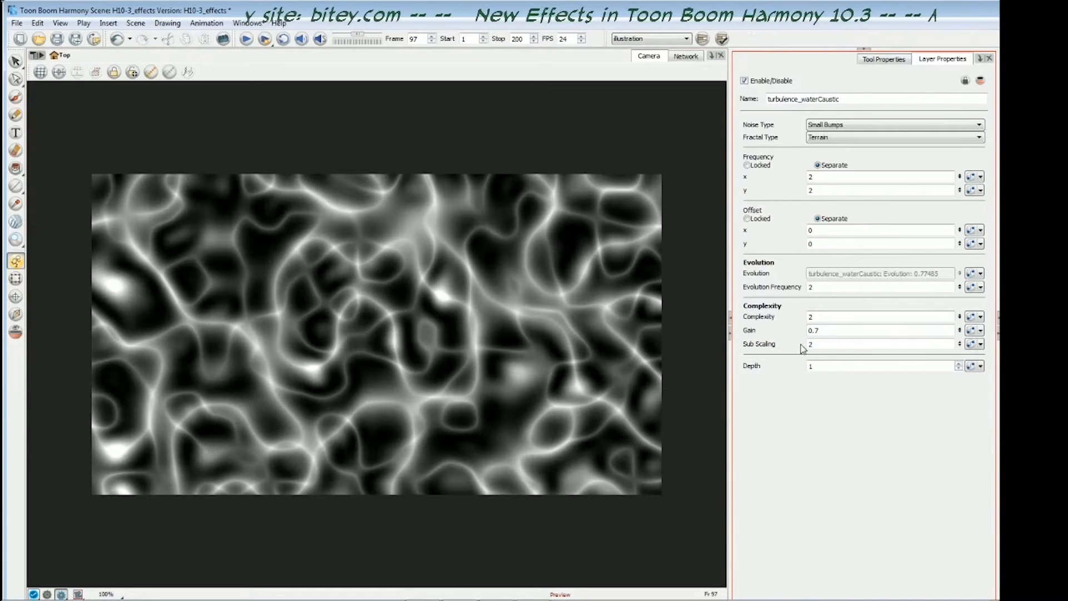
Compare Sub Scaling values of 1, 2 and 3 on the caustic pattern and return to 2.
{"action": "left_click", "coordinate": [811, 344]}
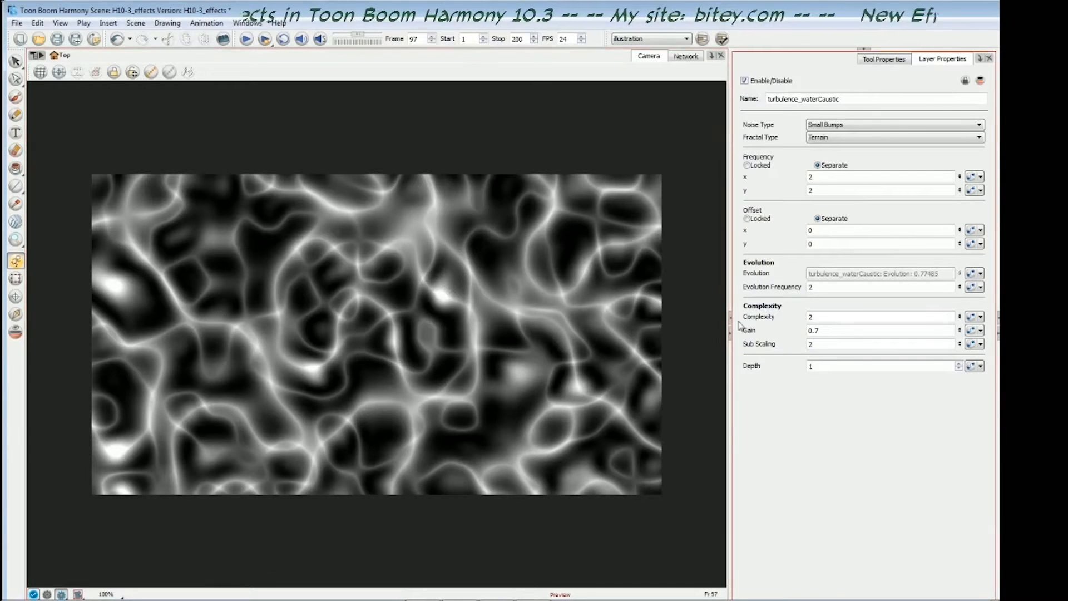
{"action": "double_click", "coordinate": [811, 344]}
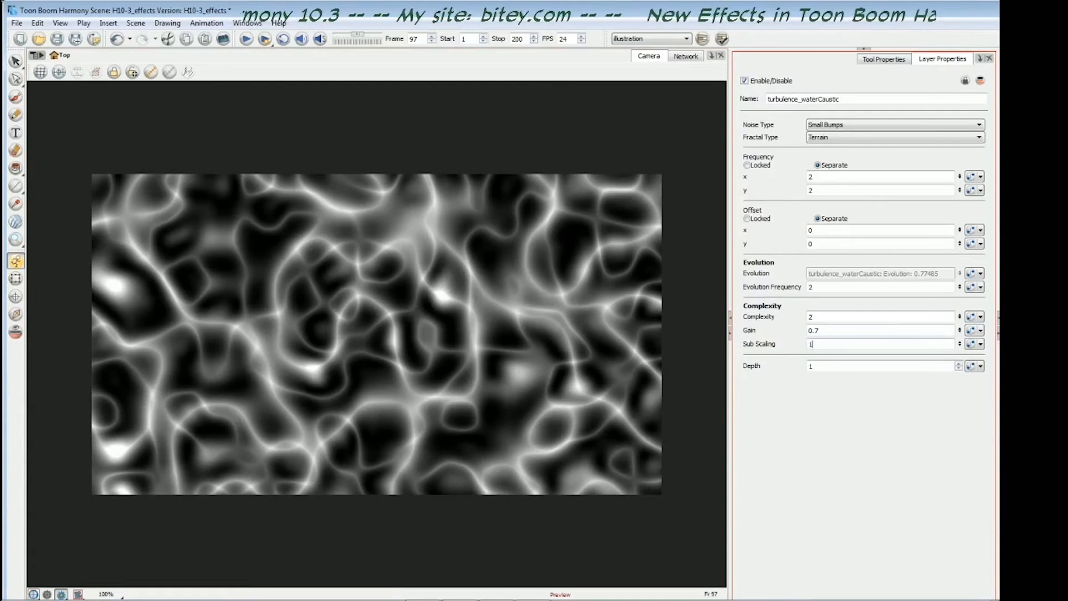
{"action": "type", "text": "1"}
{"action": "key", "text": "Return"}
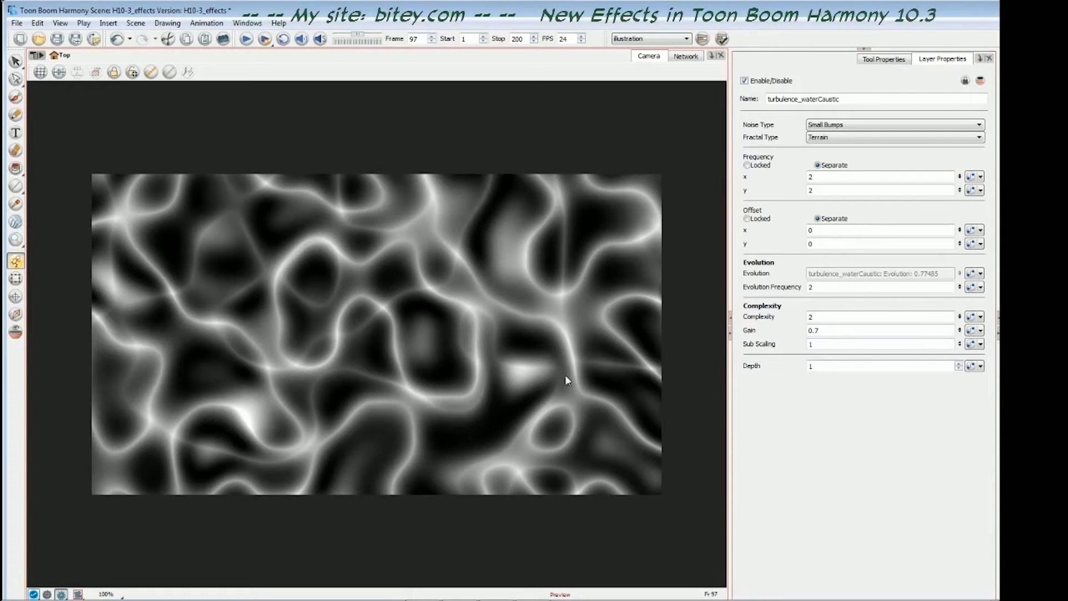
{"action": "double_click", "coordinate": [810, 344]}
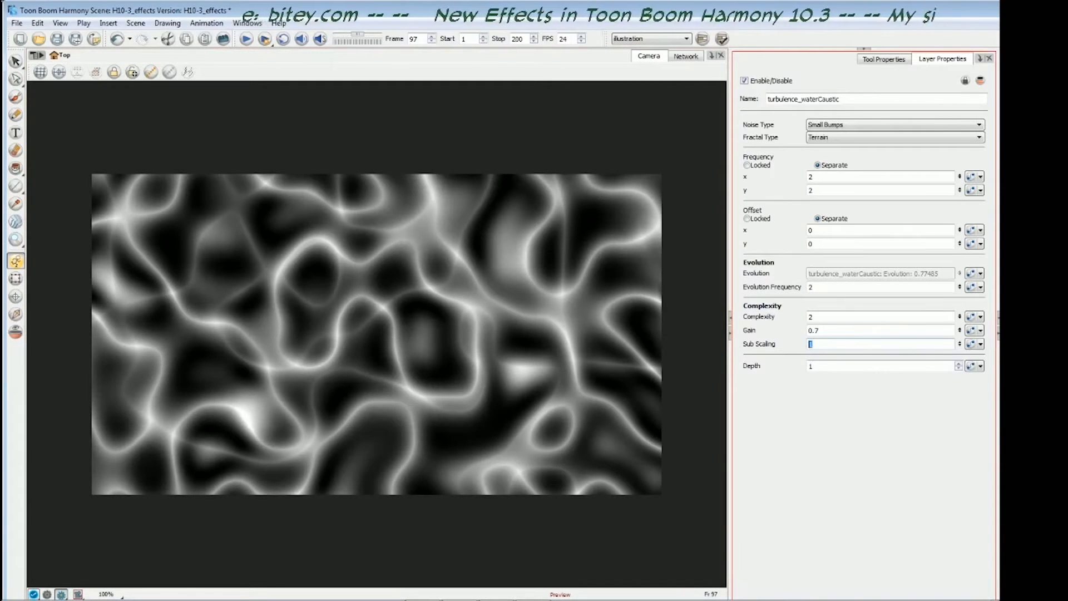
{"action": "type", "text": "2"}
{"action": "key", "text": "Return"}
{"action": "type", "text": "3"}
{"action": "key", "text": "Return"}
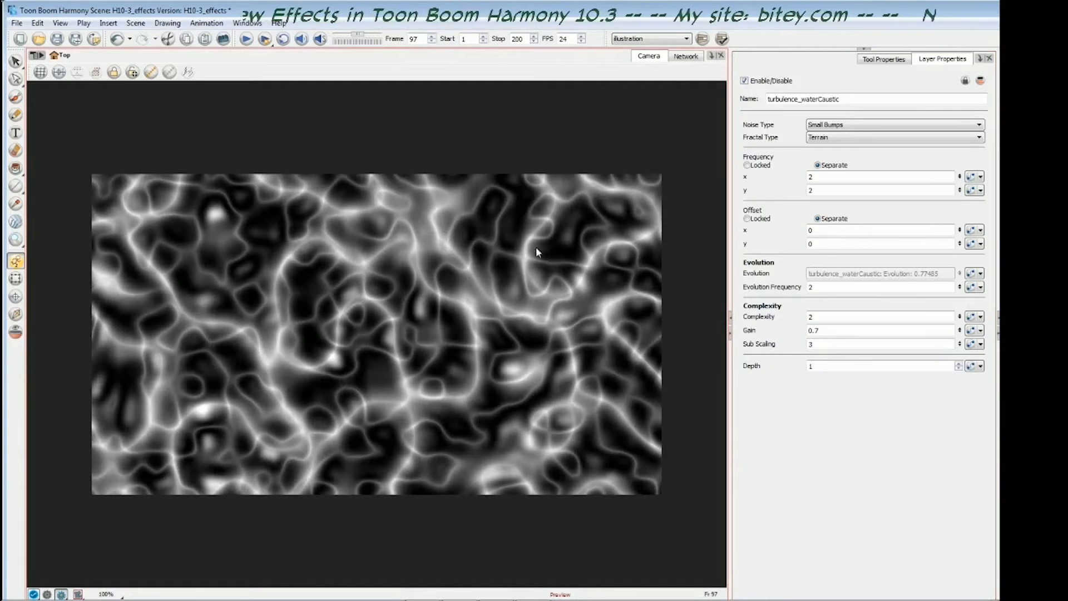
{"action": "double_click", "coordinate": [810, 344]}
{"action": "type", "text": "2"}
{"action": "key", "text": "Return"}
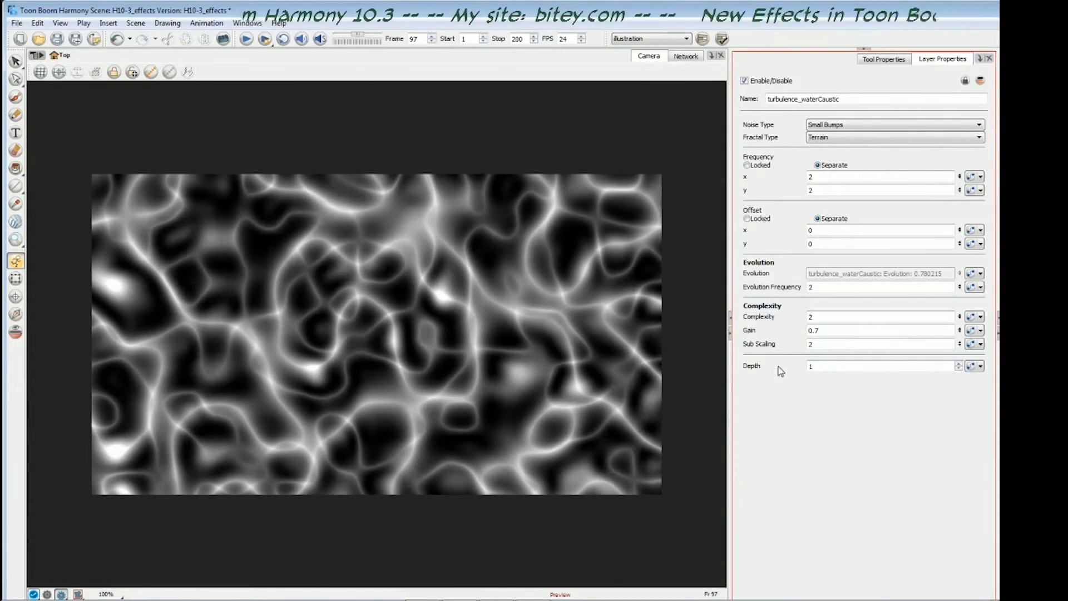
Set the water caustic noise's Sub Scaling to 1.4.
{"action": "double_click", "coordinate": [810, 345]}
{"action": "type", "text": "1."}
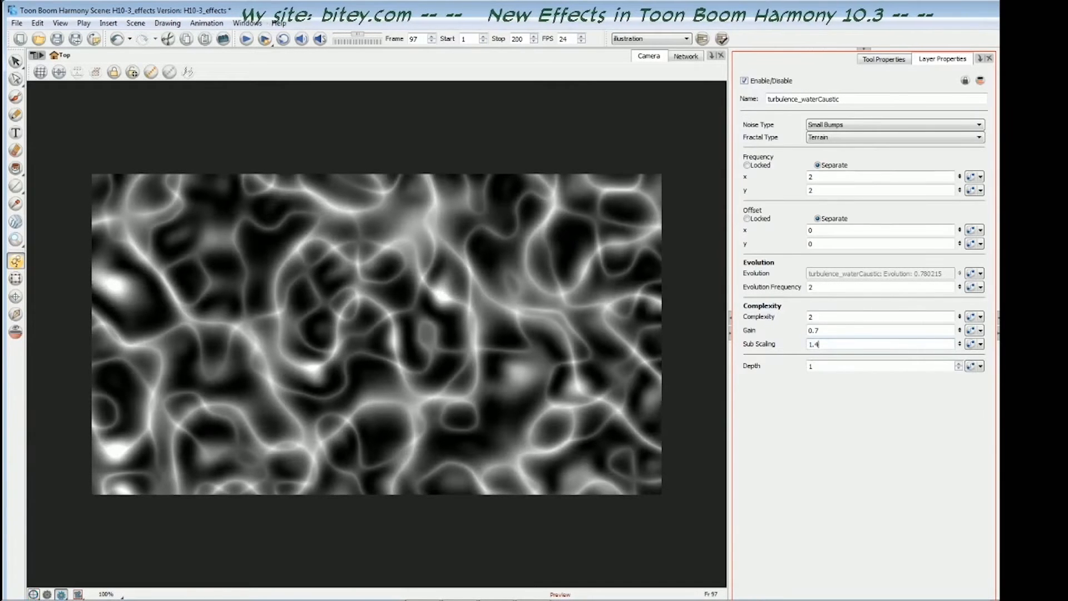
{"action": "type", "text": "4"}
{"action": "key", "text": "Return"}
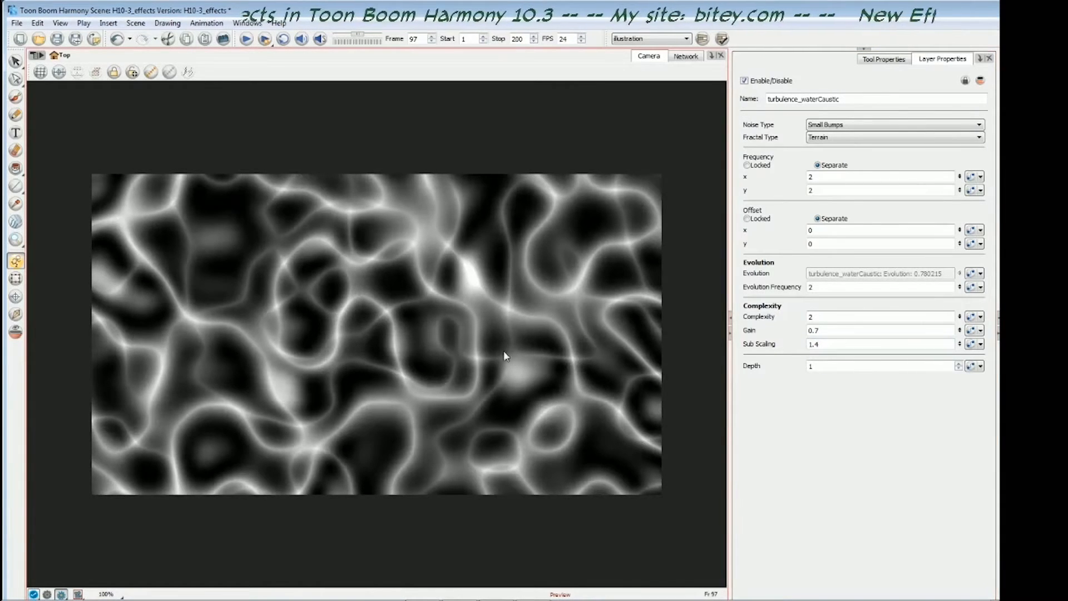
{"action": "left_click", "coordinate": [762, 356]}
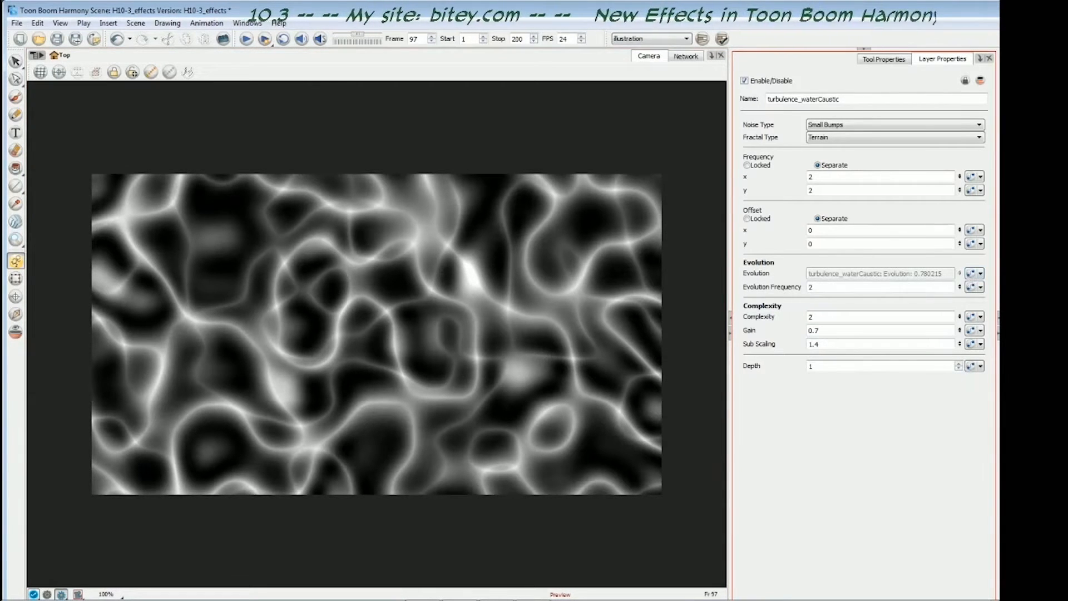
View the water caustic noise's Evolution function curve in the Bezier Editor.
{"action": "left_click", "coordinate": [971, 273]}
{"action": "left_click_drag", "start_coordinate": [828, 169], "coordinate": [736, 160]}
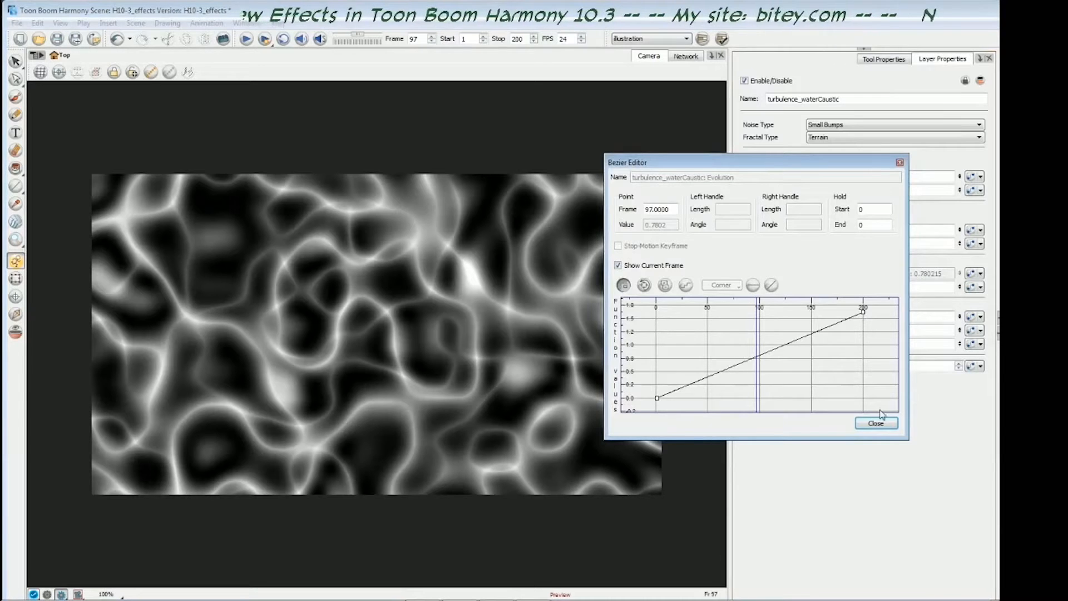
{"action": "left_click", "coordinate": [876, 424]}
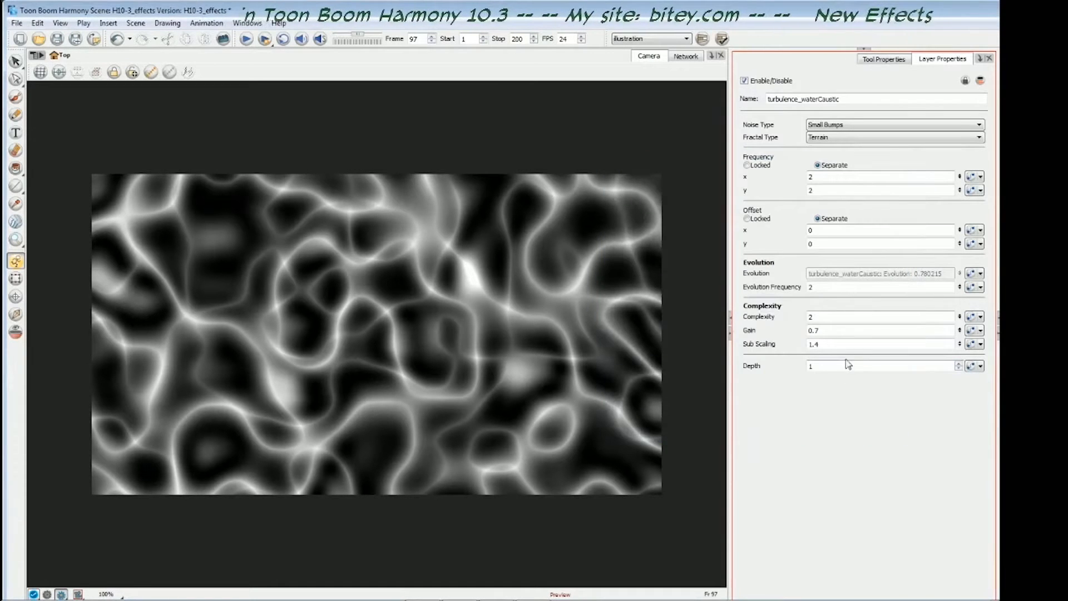
Step backward frame by frame from frame 97 to frame 74 to preview the evolving caustic pattern.
{"action": "left_click", "coordinate": [489, 80]}
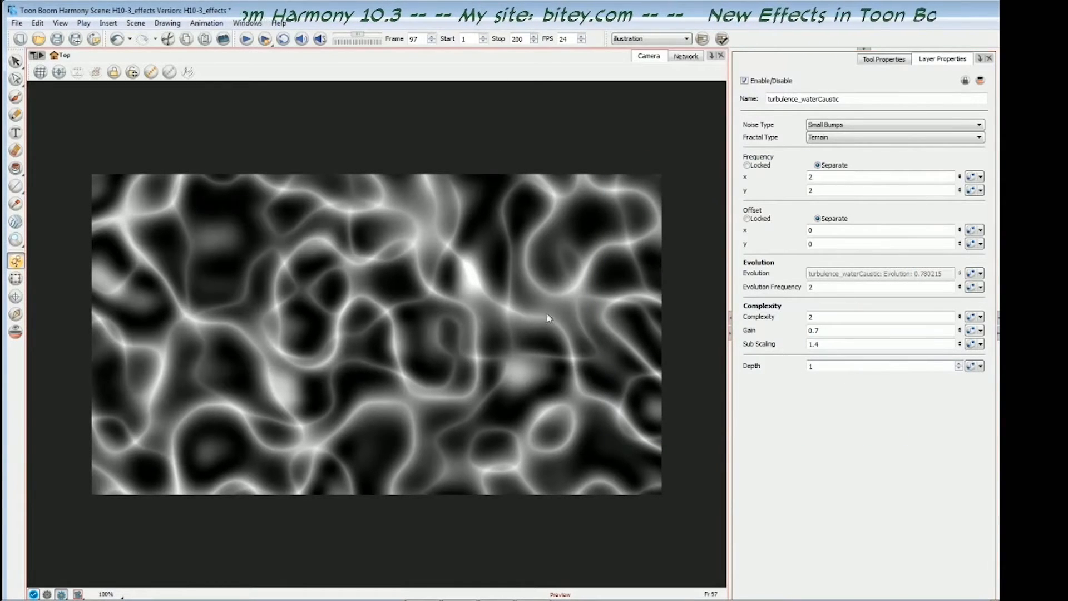
{"action": "key", "text": "comma"}
{"action": "key", "text": "comma"}
{"action": "key", "text": "comma"}
{"action": "key", "text": "comma"}
{"action": "key", "text": "comma"}
{"action": "key", "text": "comma"}
{"action": "key", "text": "comma"}
{"action": "key", "text": "comma"}
{"action": "key", "text": "comma"}
{"action": "key", "text": "comma"}
{"action": "key", "text": "comma"}
{"action": "key", "text": "comma"}
{"action": "key", "text": "comma"}
{"action": "key", "text": "comma"}
{"action": "key", "text": "comma"}
{"action": "key", "text": "comma"}
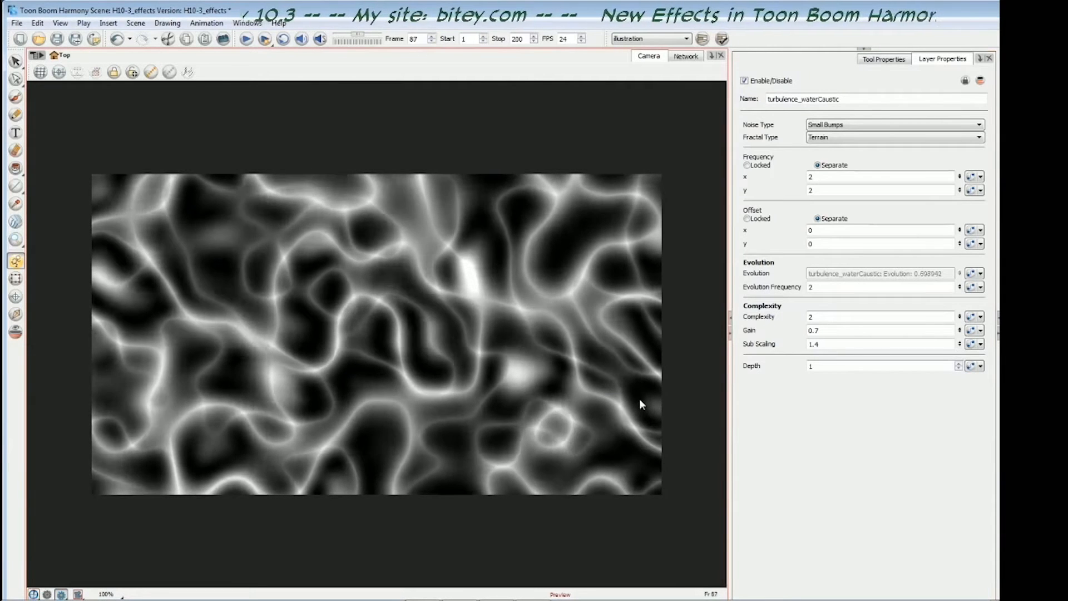
{"action": "key", "text": "comma"}
{"action": "key", "text": "comma"}
{"action": "key", "text": "comma"}
{"action": "key", "text": "comma"}
{"action": "key", "text": "comma"}
{"action": "key", "text": "comma"}
{"action": "key", "text": "comma"}
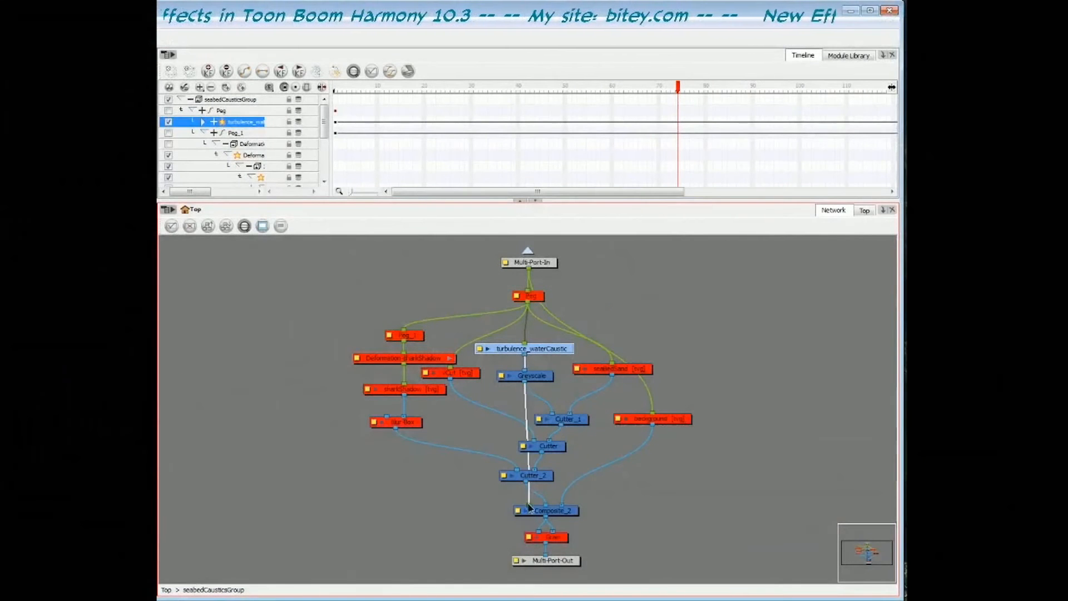
Unlink turbulence_waterCaustic from Composite_2 and select the Greyscale node beneath it.
{"action": "left_click_drag", "start_coordinate": [506, 337], "coordinate": [538, 375]}
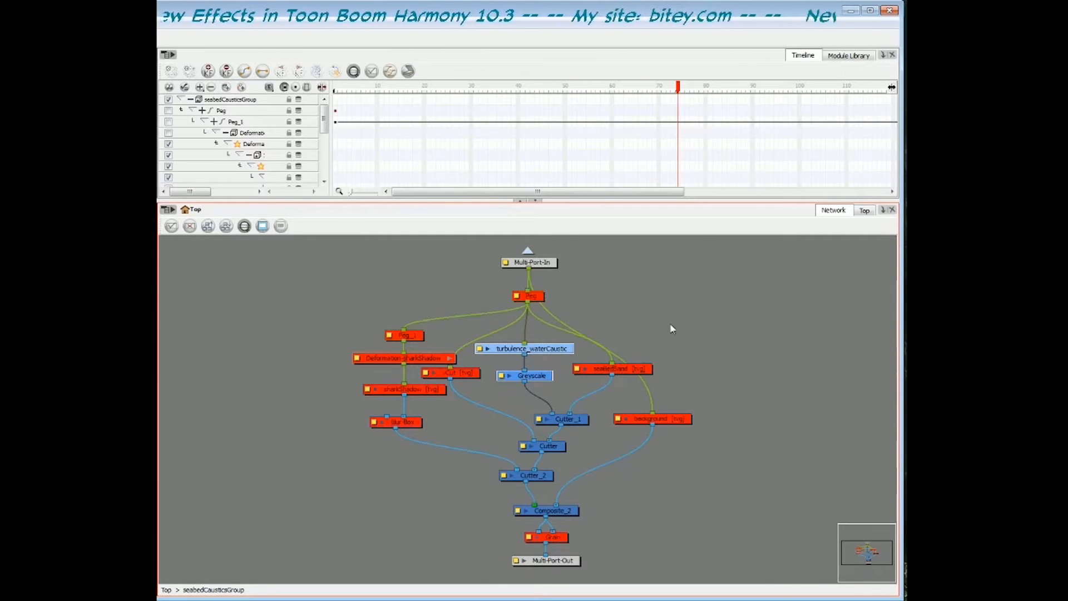
{"action": "left_click_drag", "start_coordinate": [545, 372], "coordinate": [546, 371]}
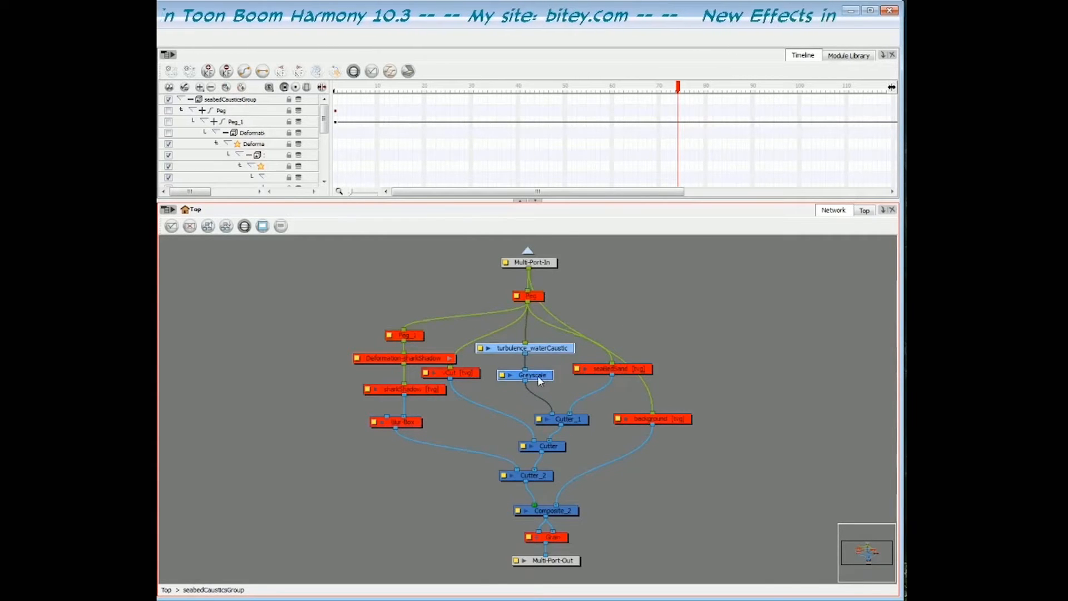
{"action": "left_click", "coordinate": [542, 374]}
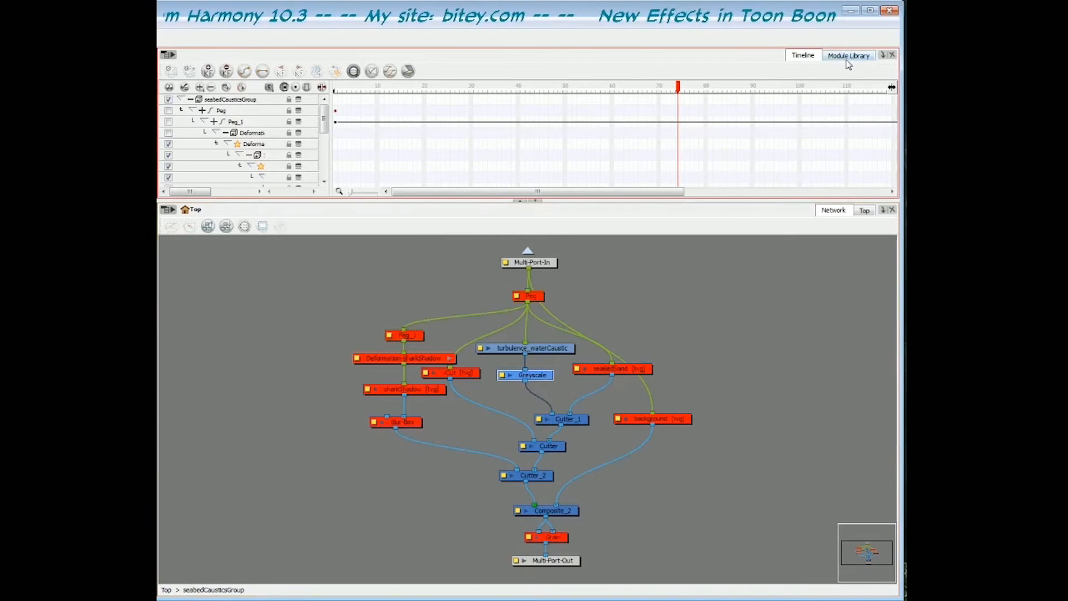
Locate the GreyScale filter in the Module Library and check the Greyscale node's Matte Output setting.
{"action": "left_click", "coordinate": [848, 56]}
{"action": "left_click", "coordinate": [670, 173]}
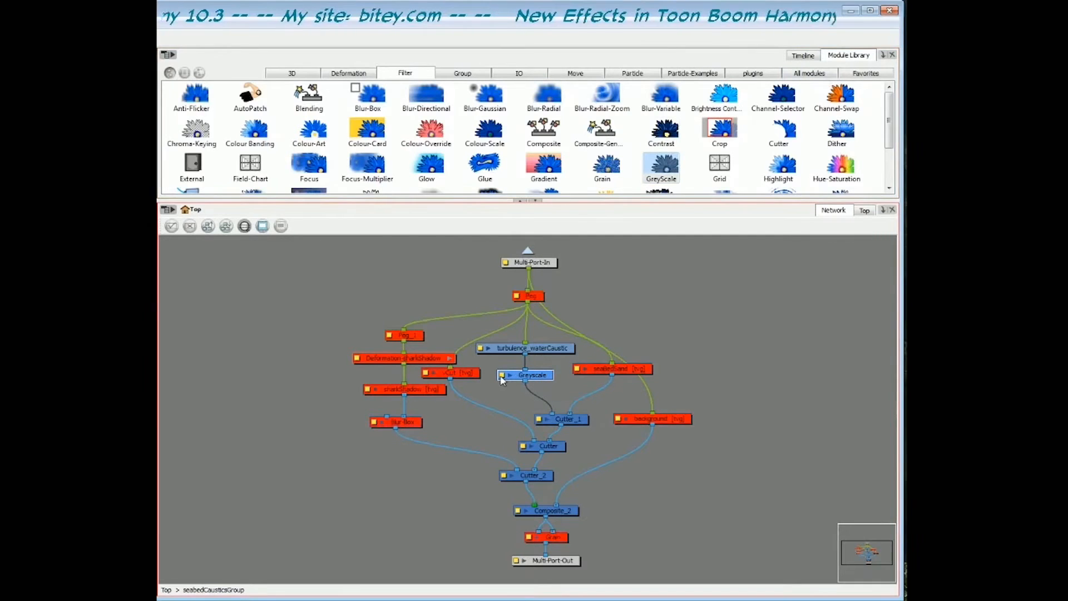
{"action": "left_click", "coordinate": [502, 376]}
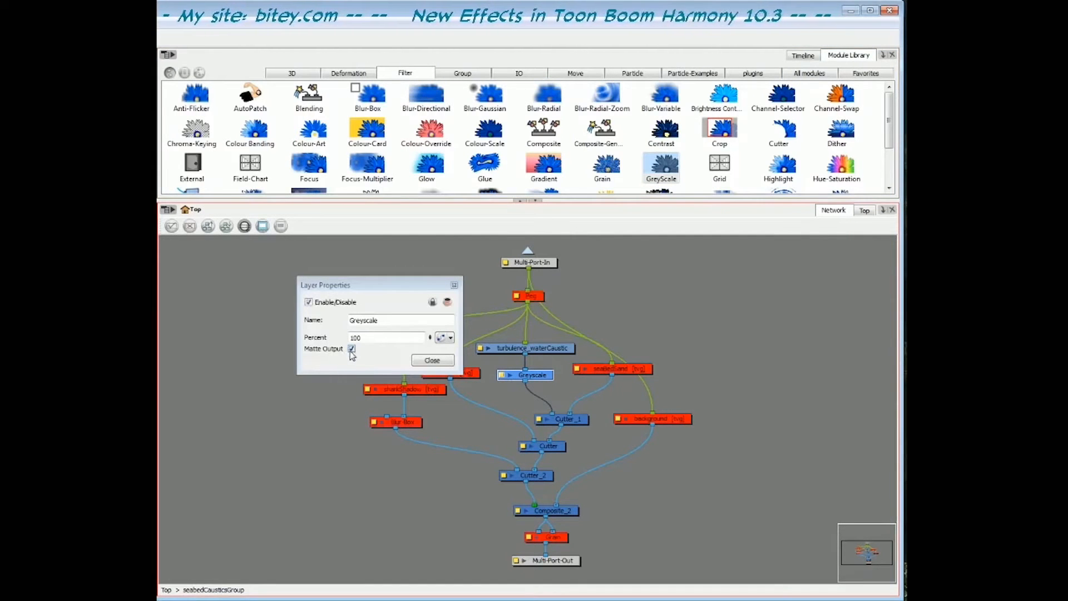
{"action": "left_click", "coordinate": [432, 361]}
Enable the seabedSand drawing and Cutter_1 so the greyscale noise cuts the teal sand colour.
{"action": "left_click", "coordinate": [571, 418]}
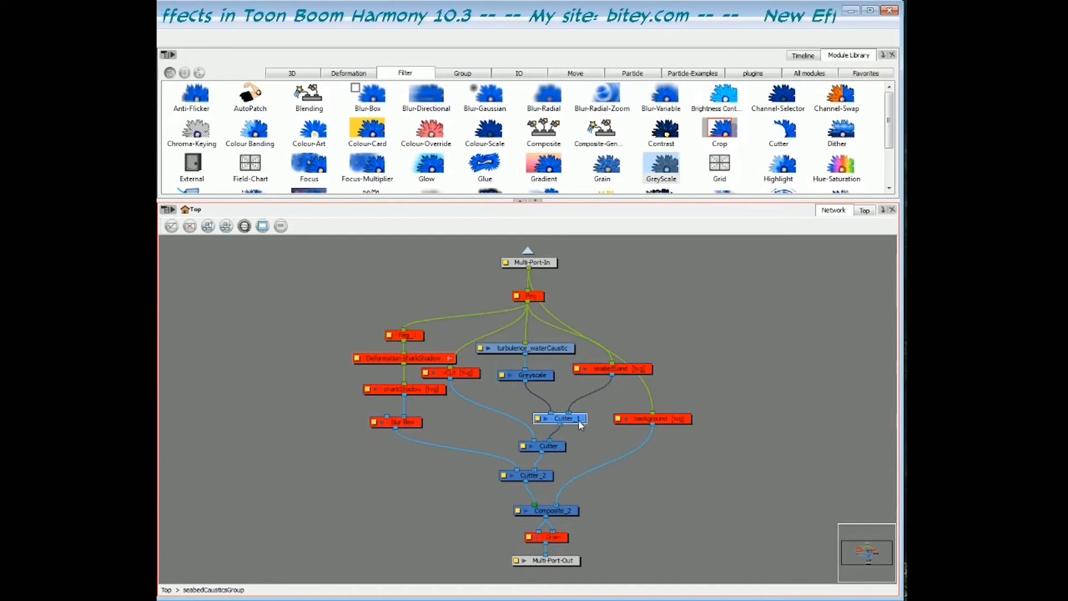
{"action": "left_click", "coordinate": [616, 368]}
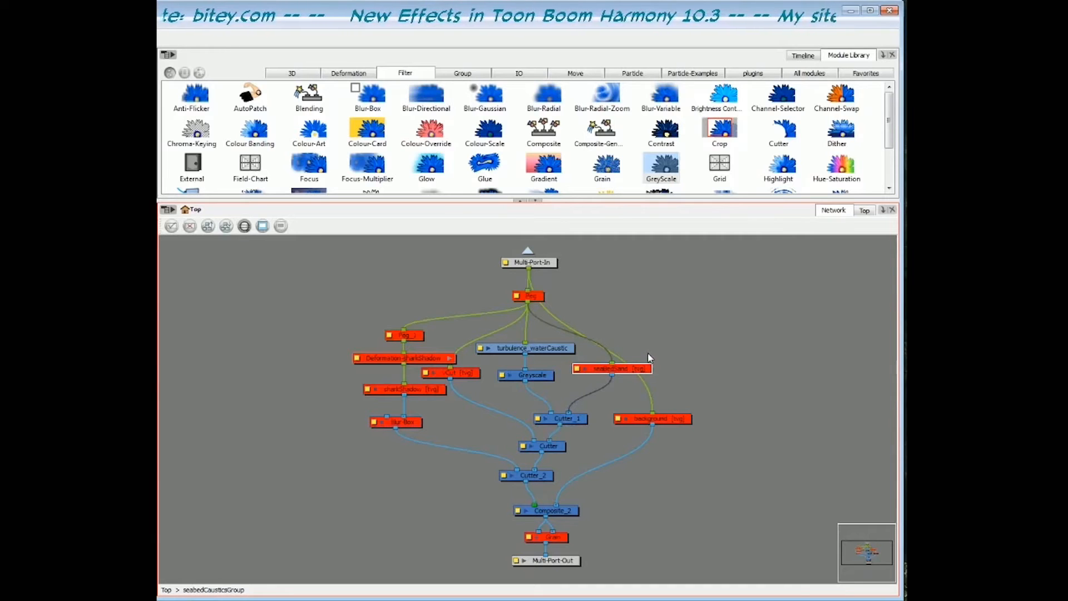
{"action": "key", "text": "d"}
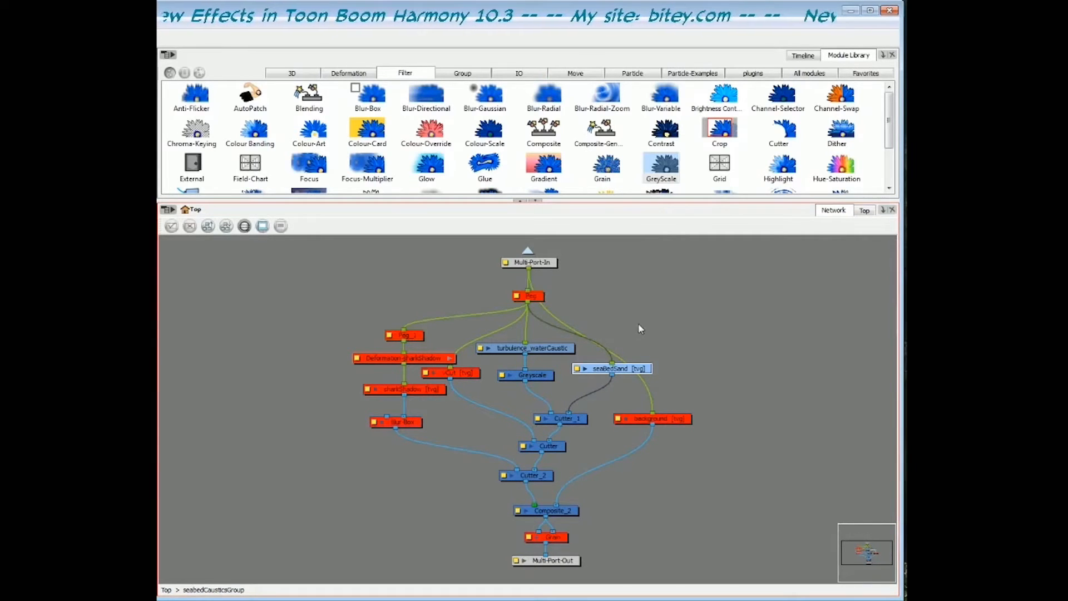
{"action": "left_click", "coordinate": [676, 333]}
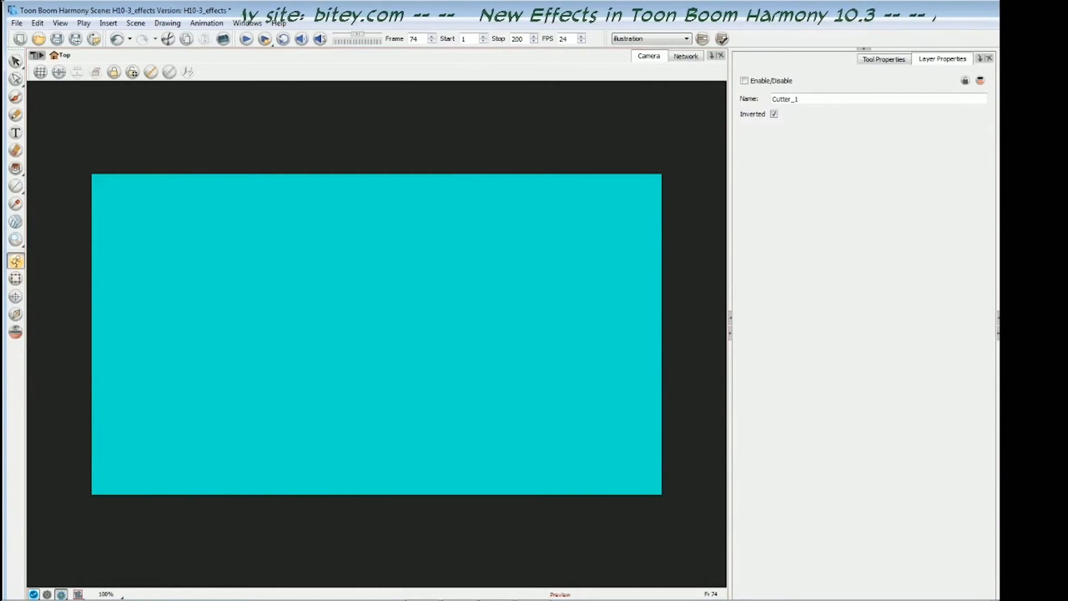
{"action": "key", "text": "a"}
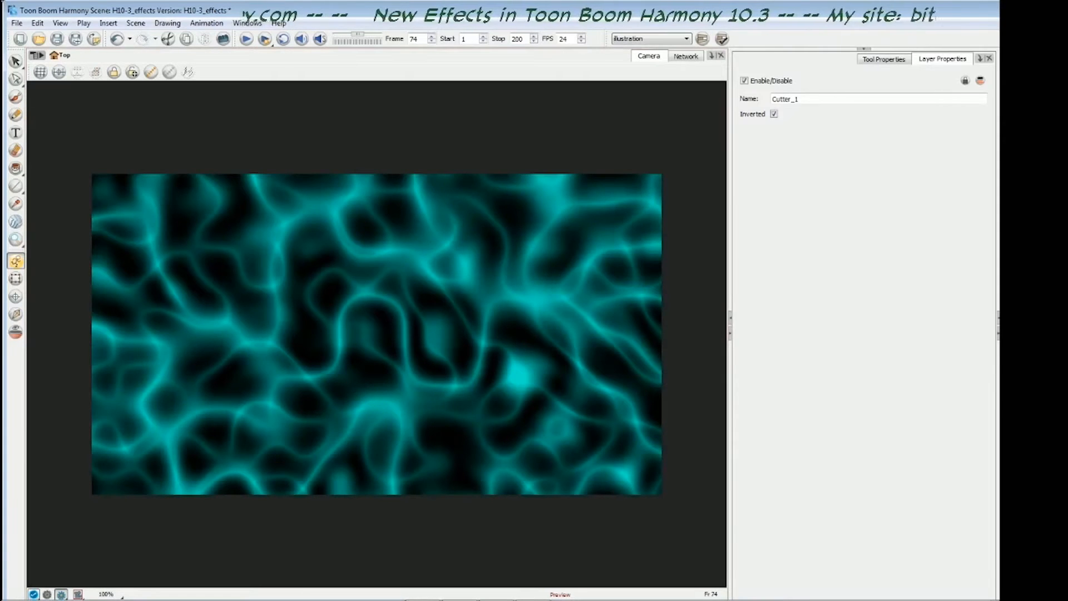
{"action": "key", "text": "Escape"}
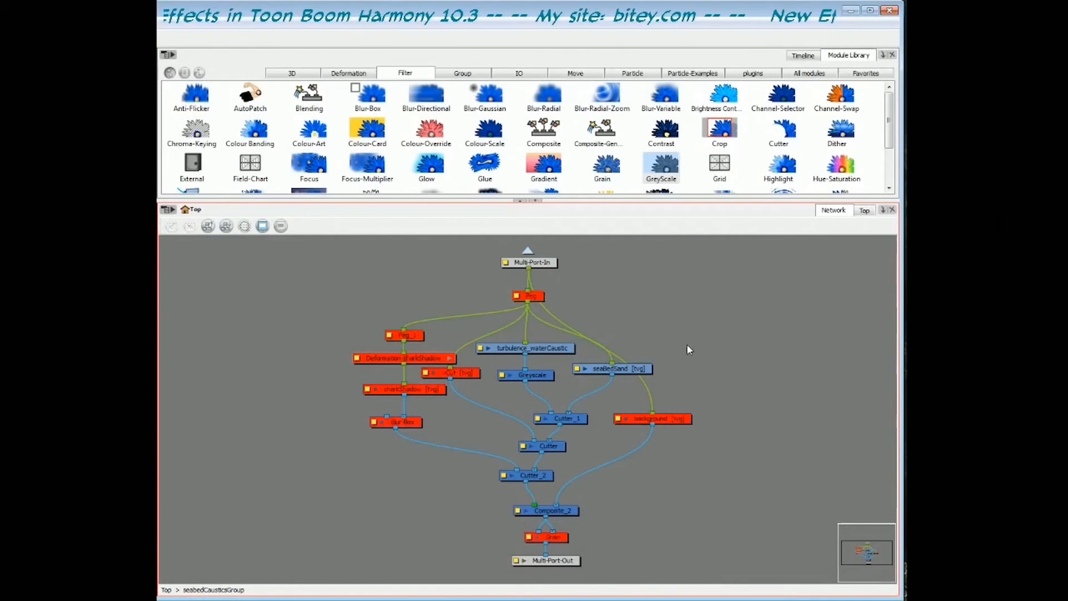
Enable the main Peg above the caustic layers to apply its 3D rotation to the seabed.
{"action": "left_click", "coordinate": [644, 367]}
{"action": "left_click", "coordinate": [685, 326]}
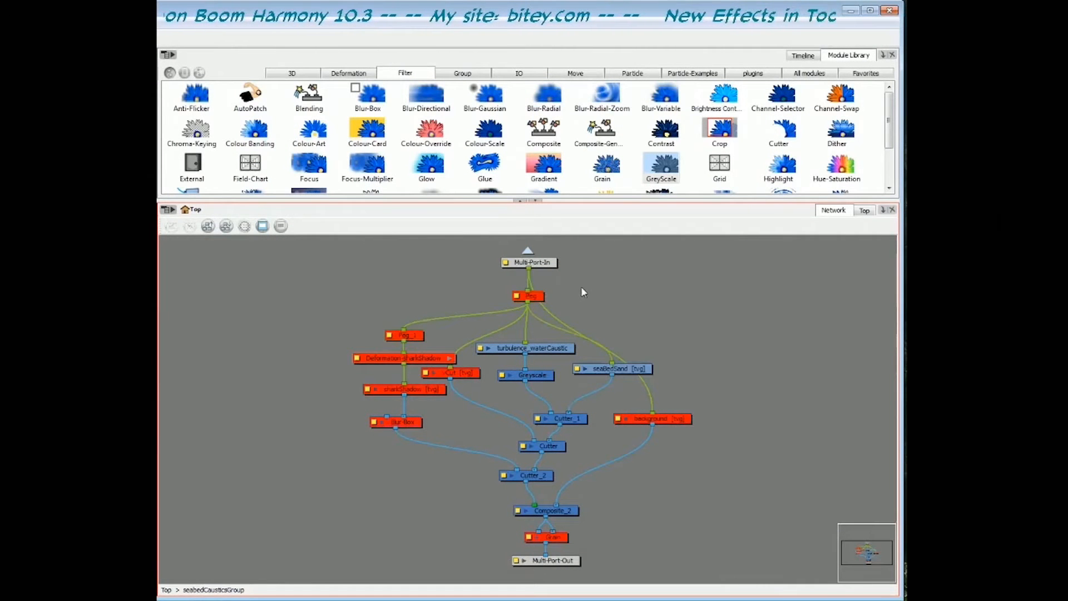
{"action": "left_click", "coordinate": [539, 296]}
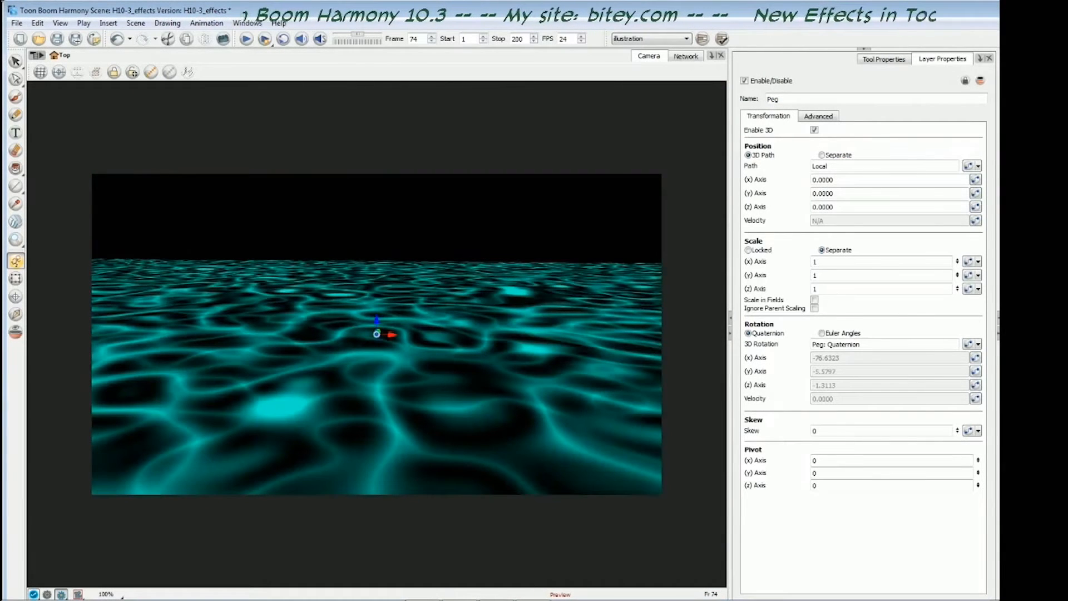
{"action": "key", "text": "Escape"}
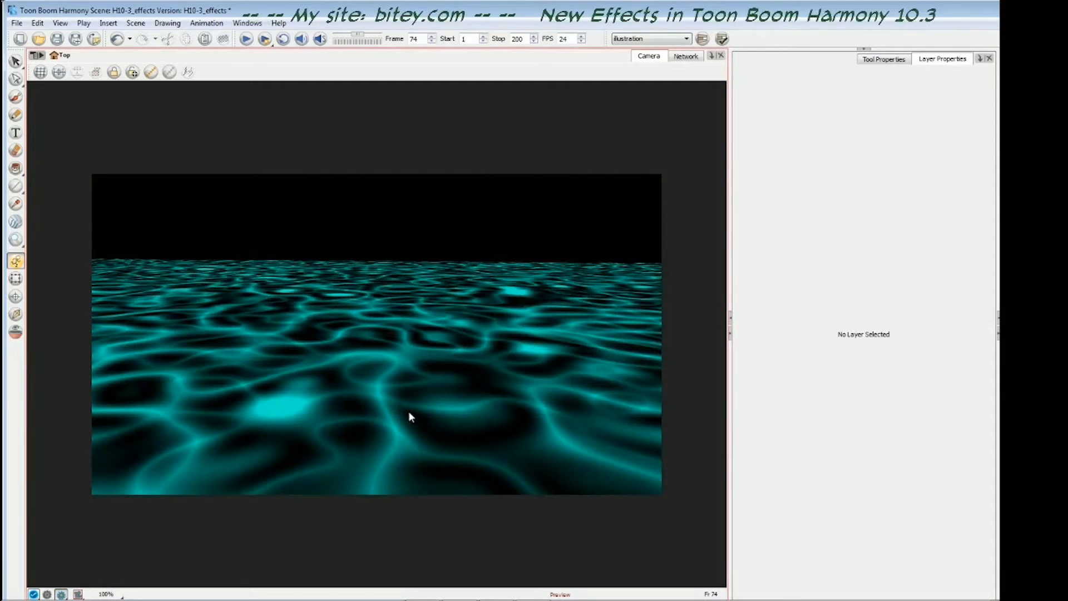
Preview the tilted caustics by stepping back from frame 74, returning to the start and advancing to frame 37, and compare the camera's display modes.
{"action": "key", "text": "comma"}
{"action": "key", "text": "comma"}
{"action": "key", "text": "comma"}
{"action": "key", "text": "comma"}
{"action": "key", "text": "comma"}
{"action": "key", "text": "comma"}
{"action": "key", "text": "comma"}
{"action": "key", "text": "comma"}
{"action": "key", "text": "comma"}
{"action": "key", "text": "comma"}
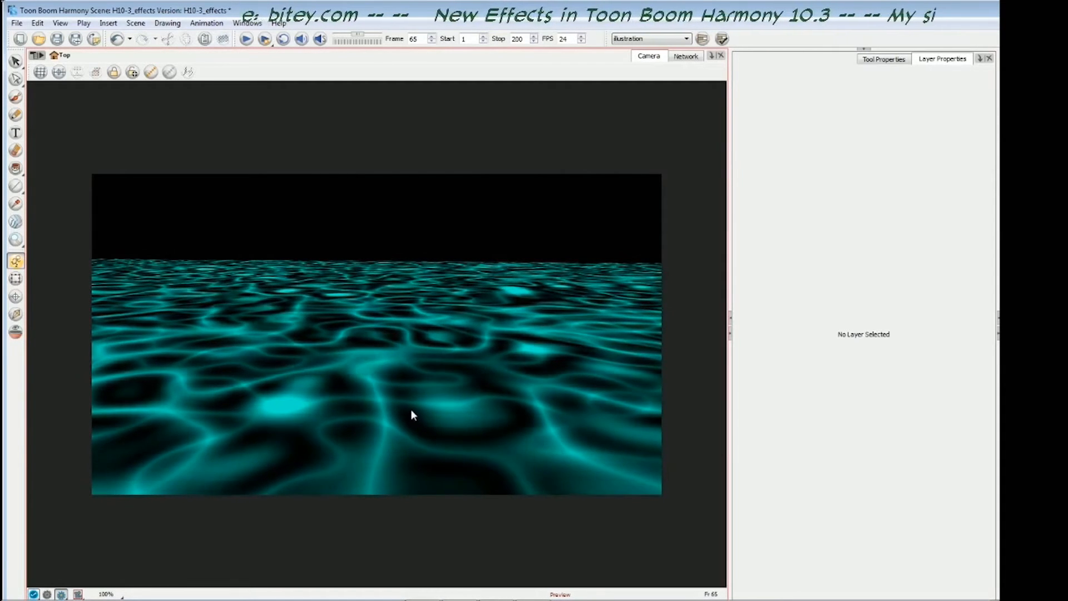
{"action": "key", "text": "shift+comma"}
{"action": "key", "text": "period"}
{"action": "key", "text": "period"}
{"action": "key", "text": "period"}
{"action": "key", "text": "period"}
{"action": "key", "text": "period"}
{"action": "key", "text": "period"}
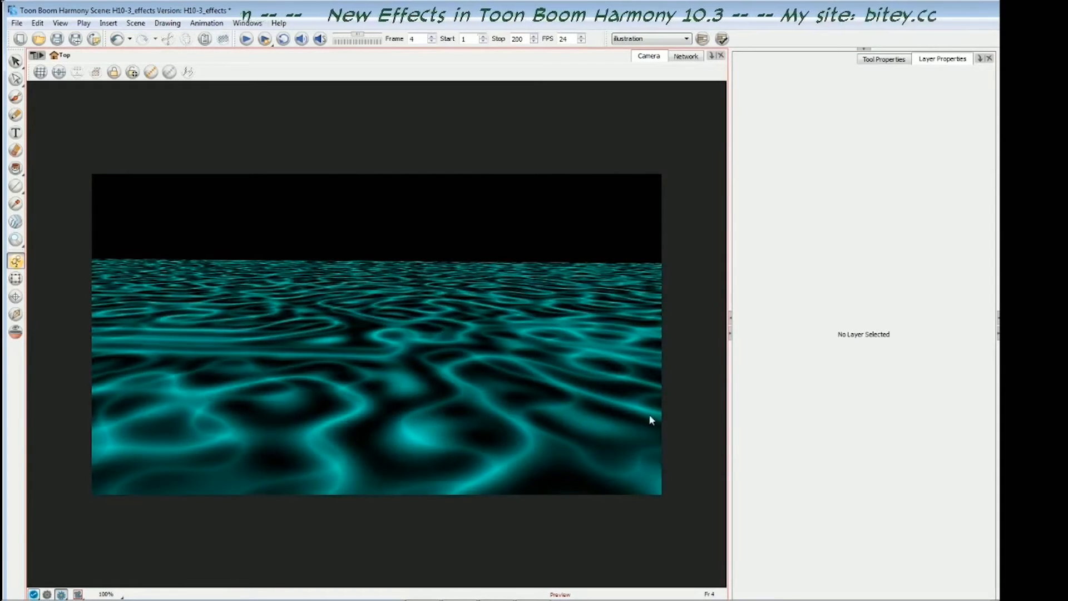
{"action": "key", "text": "period"}
{"action": "key", "text": "period"}
{"action": "key", "text": "period"}
{"action": "key", "text": "period"}
{"action": "key", "text": "period"}
{"action": "key", "text": "period"}
{"action": "key", "text": "period"}
{"action": "key", "text": "period"}
{"action": "key", "text": "period"}
{"action": "key", "text": "period"}
{"action": "key", "text": "period"}
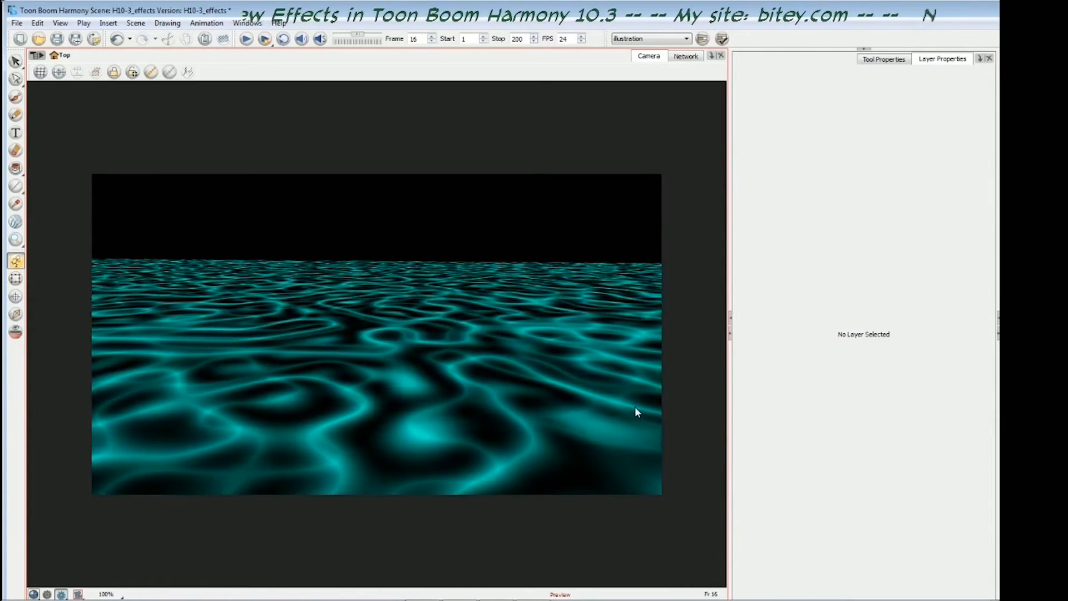
{"action": "key", "text": "period"}
{"action": "key", "text": "period"}
{"action": "key", "text": "period"}
{"action": "key", "text": "period"}
{"action": "key", "text": "period"}
{"action": "key", "text": "period"}
{"action": "key", "text": "period"}
{"action": "key", "text": "period"}
{"action": "key", "text": "period"}
{"action": "key", "text": "period"}
{"action": "key", "text": "period"}
{"action": "key", "text": "period"}
{"action": "key", "text": "period"}
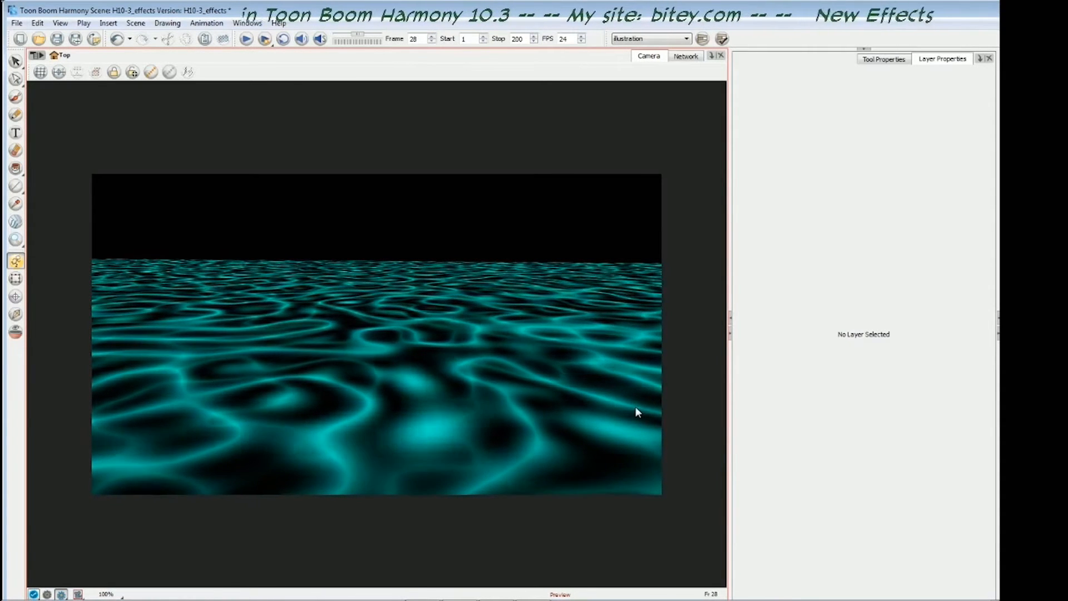
{"action": "key", "text": "period"}
{"action": "key", "text": "period"}
{"action": "key", "text": "period"}
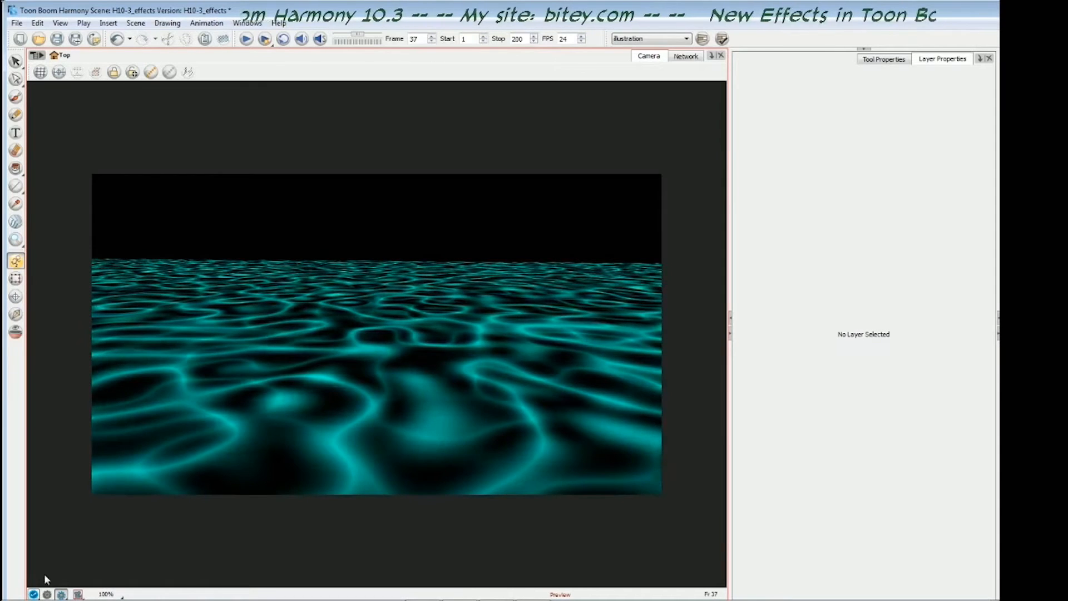
{"action": "left_click", "coordinate": [47, 594]}
{"action": "left_click", "coordinate": [61, 594]}
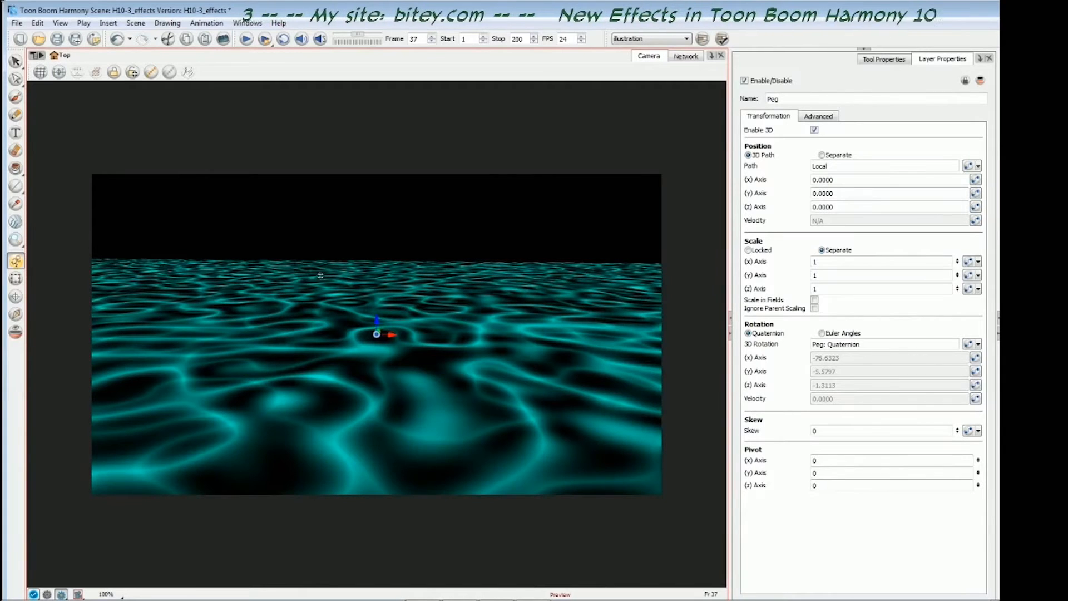
Enable the vCut drawing to fade the caustics toward the horizon, and enable the background layer.
{"action": "left_click", "coordinate": [326, 246]}
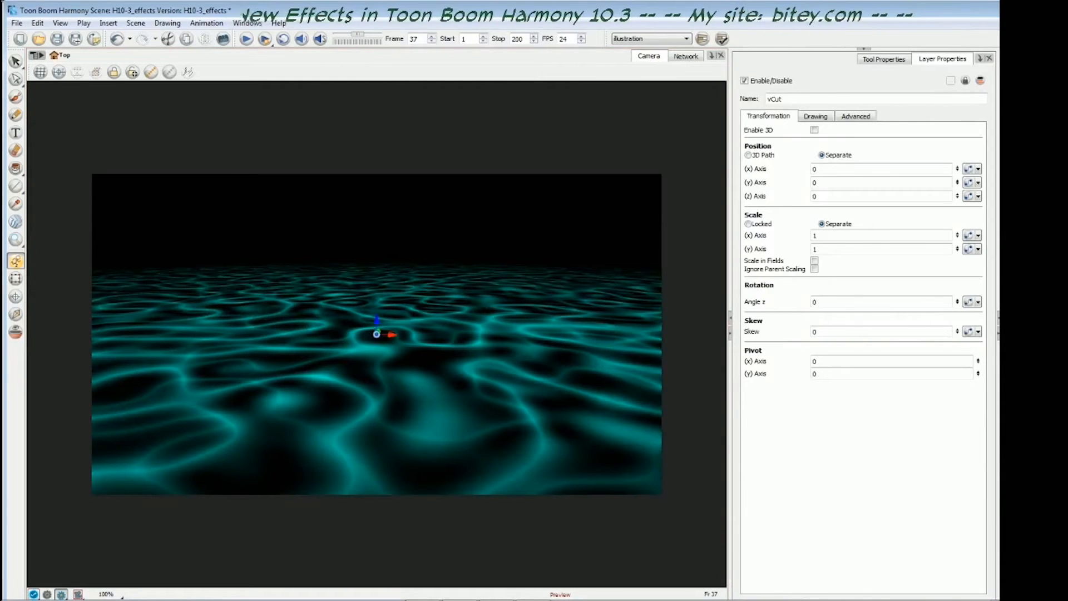
{"action": "key", "text": "Escape"}
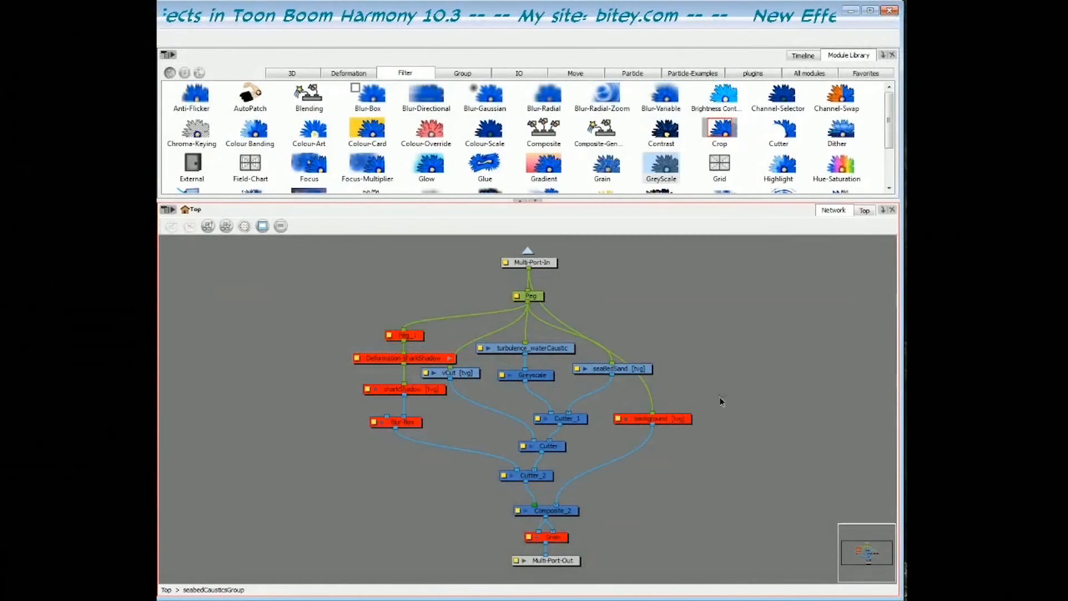
{"action": "left_click", "coordinate": [652, 418]}
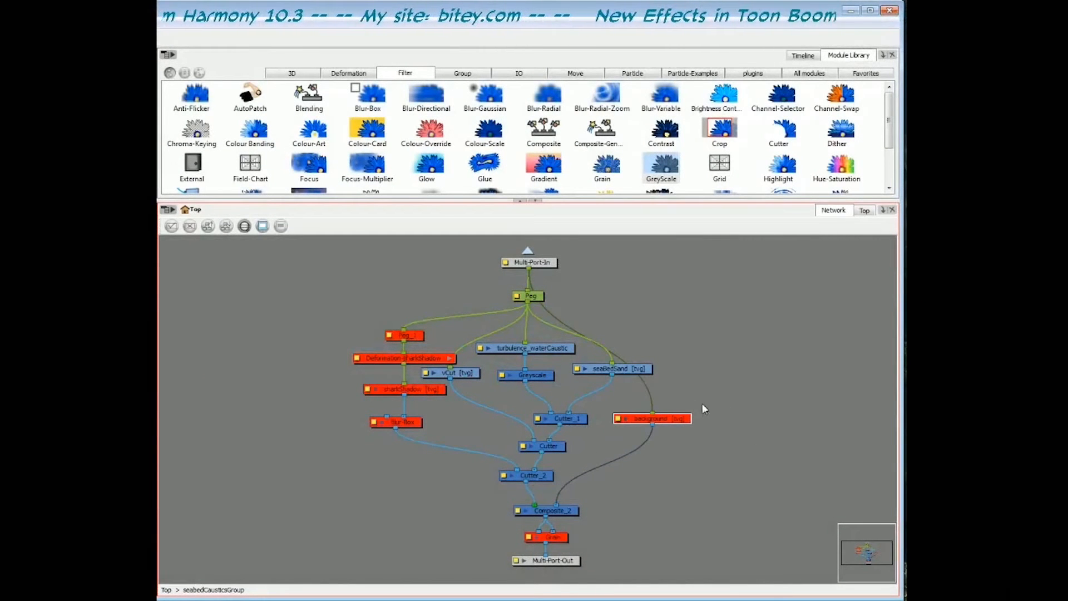
{"action": "key", "text": "d"}
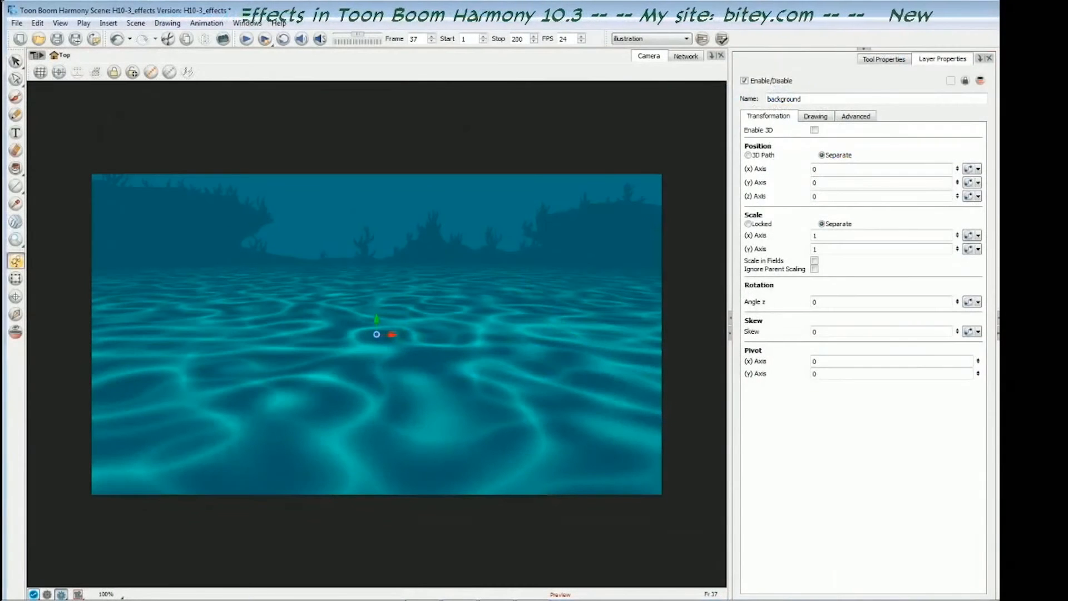
{"action": "left_click", "coordinate": [215, 289]}
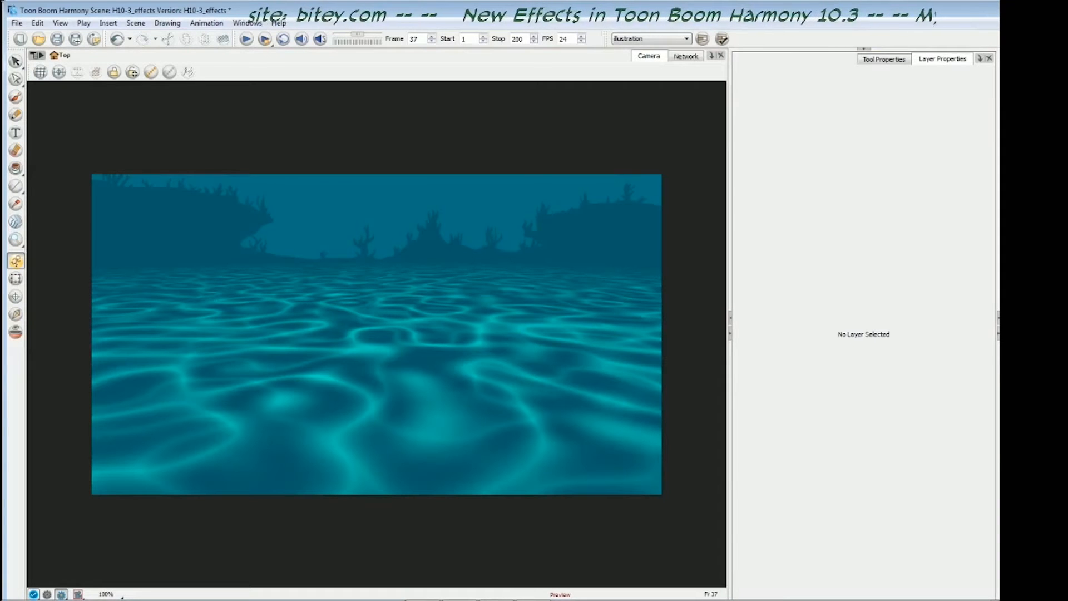
Enable the shark shadow branch of Peg_1, Deformation-sharkShadow, sharkShadow and Blur-Box, and advance from frame 37 to preview it.
{"action": "key", "text": "a"}
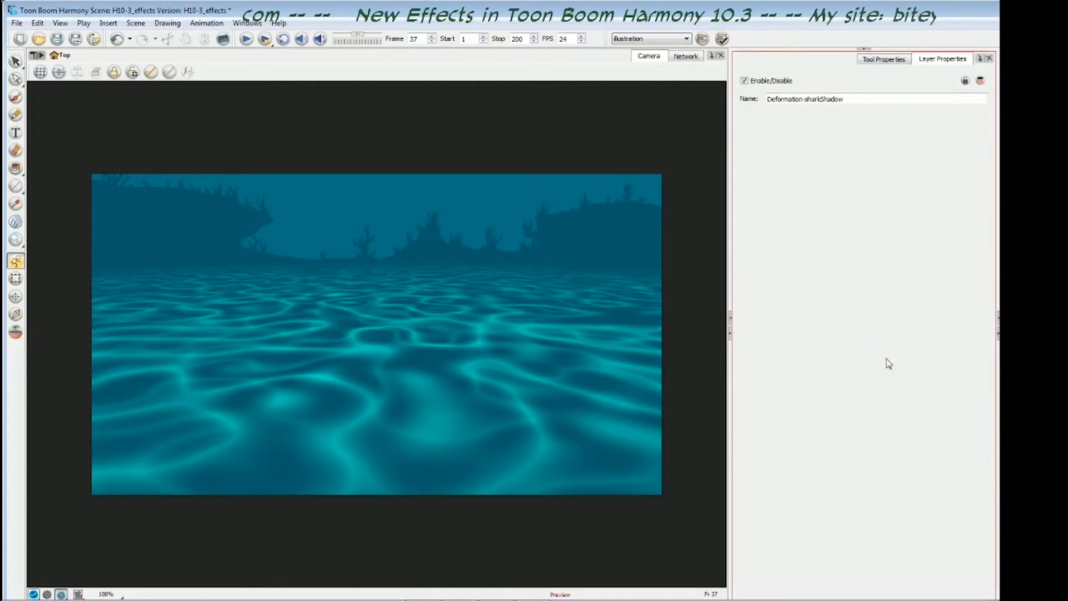
{"action": "key", "text": "period"}
{"action": "key", "text": "period"}
{"action": "key", "text": "period"}
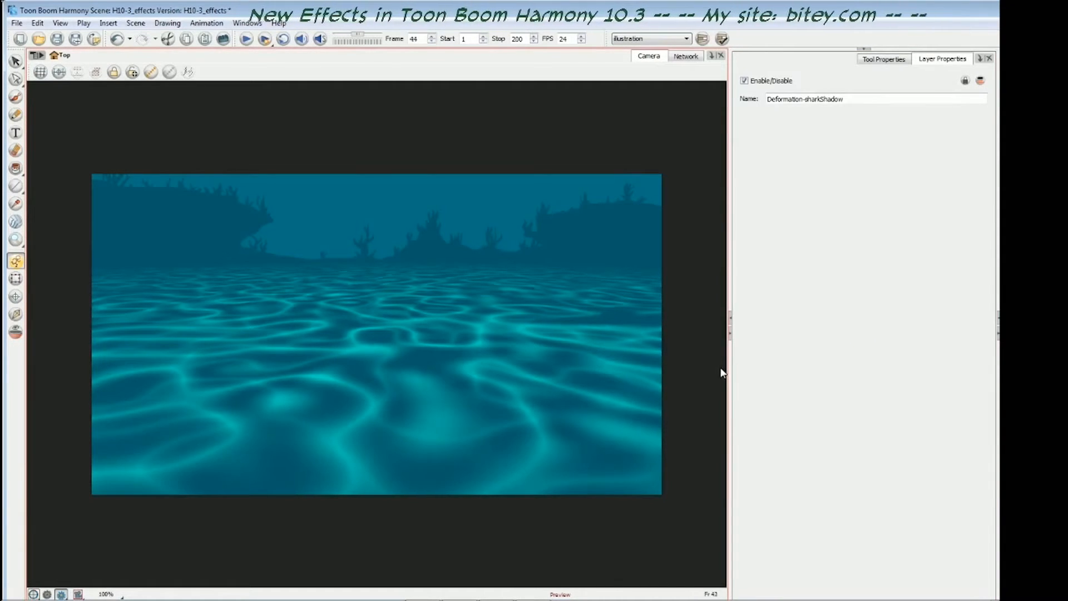
{"action": "key", "text": "period"}
{"action": "key", "text": "period"}
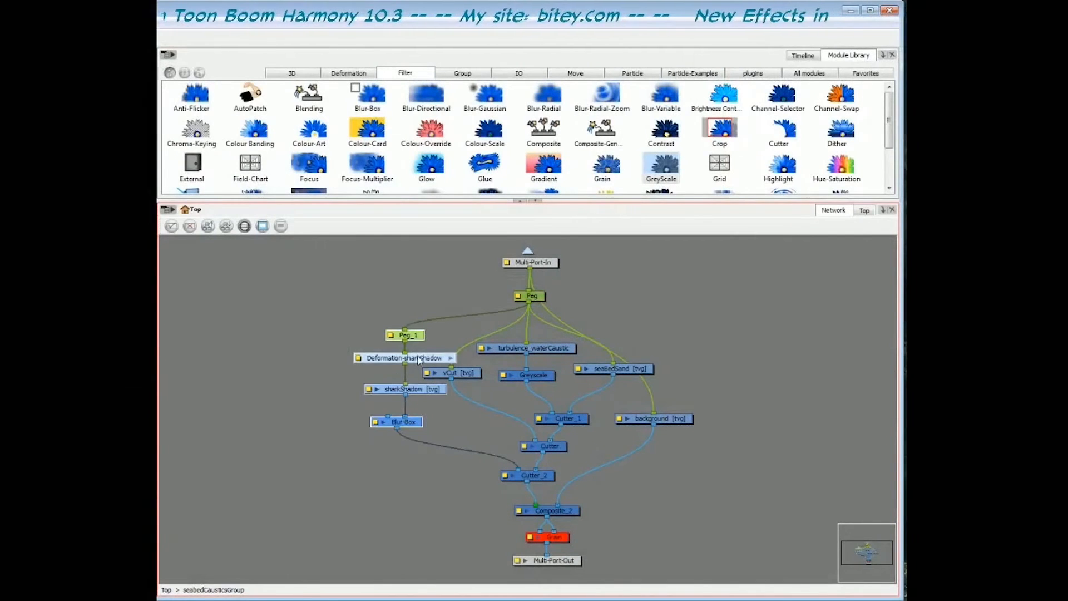
Move the shark shadow nodes farther away from vCut and select the Cutter_2 node they feed into.
{"action": "left_click_drag", "start_coordinate": [407, 357], "coordinate": [368, 357]}
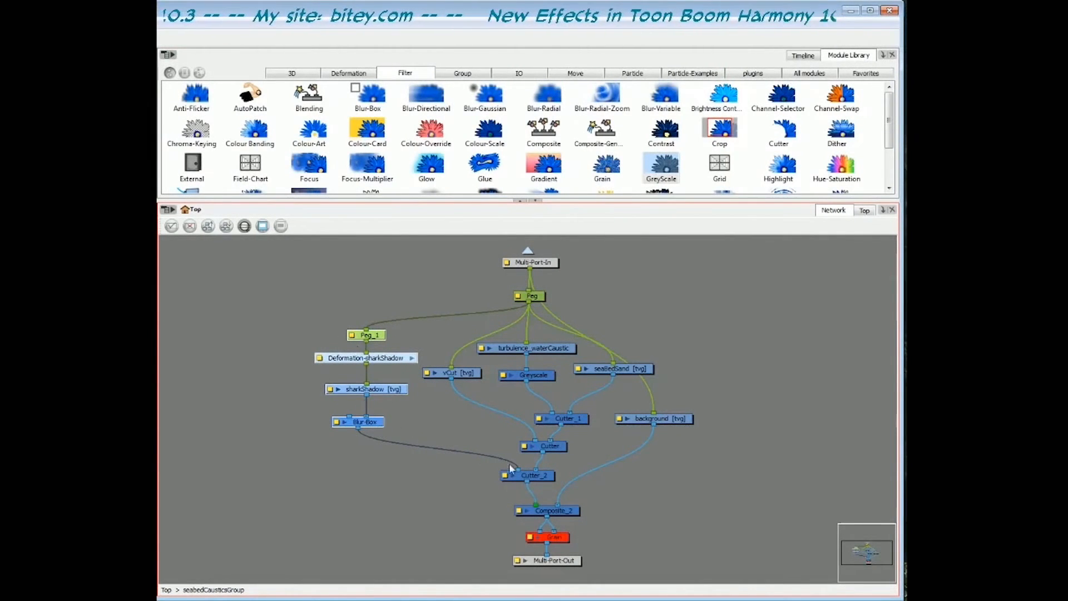
{"action": "left_click", "coordinate": [532, 477]}
{"action": "left_click_drag", "start_coordinate": [470, 487], "coordinate": [545, 477]}
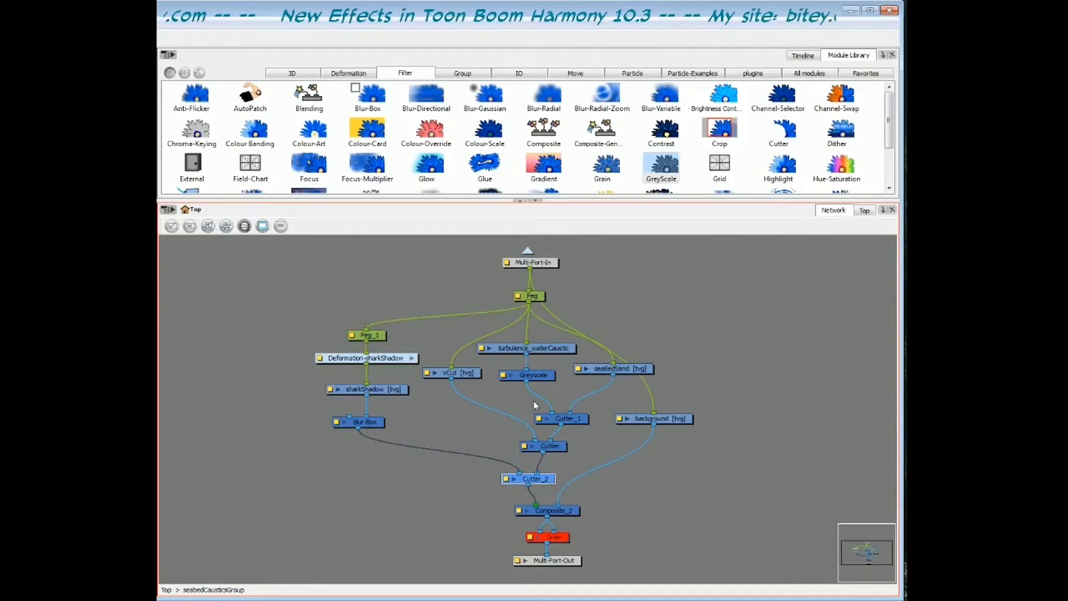
Select the shark shadow branch nodes, and play the rendered seabed animation in Toon Boom Play.
{"action": "left_click_drag", "start_coordinate": [344, 319], "coordinate": [379, 436]}
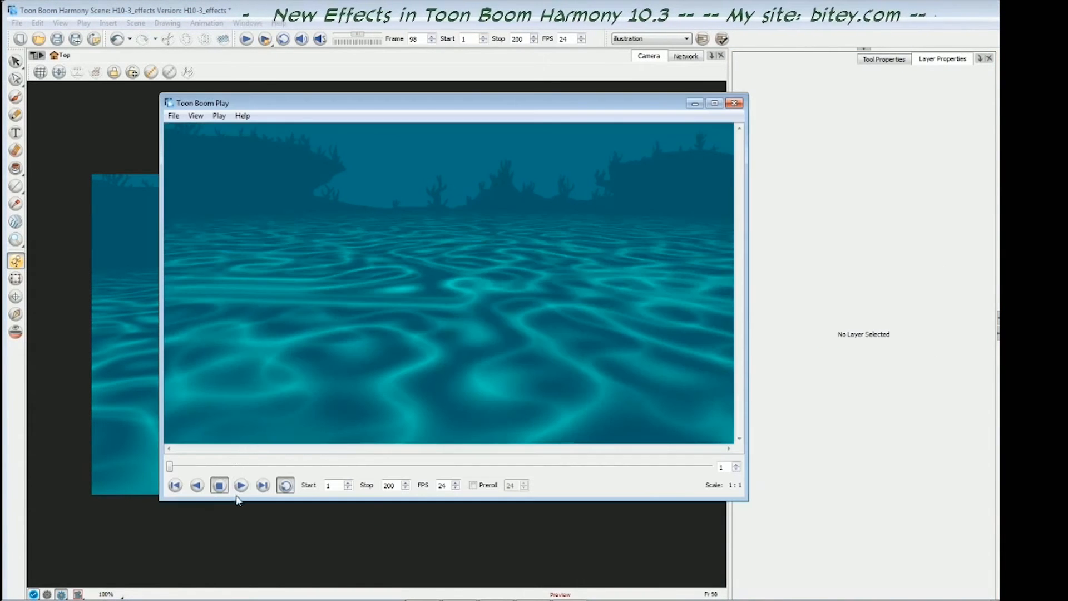
{"action": "left_click", "coordinate": [243, 488]}
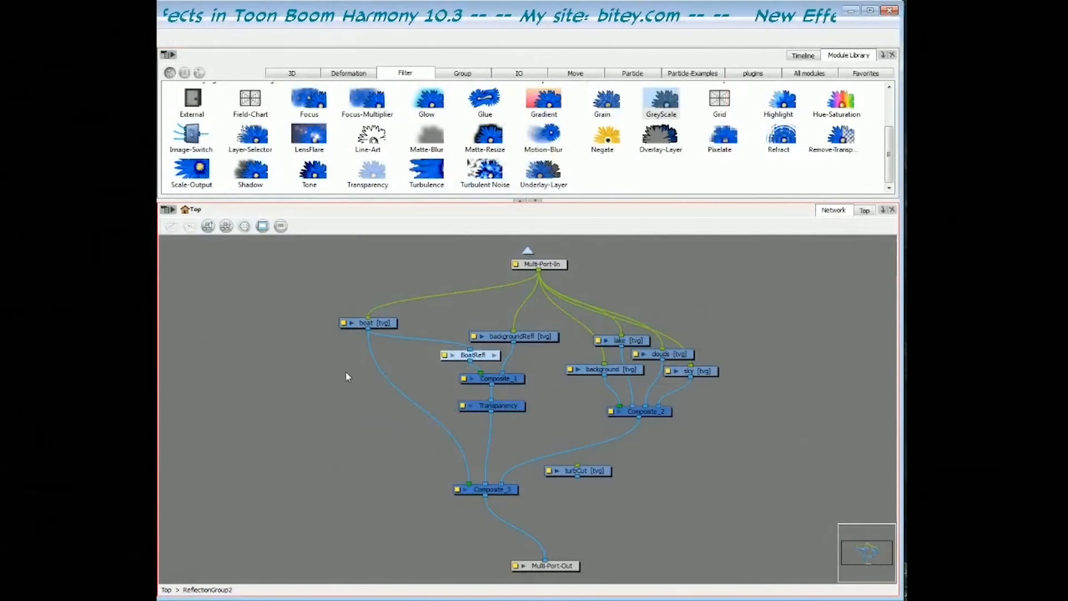
Spread the BoatRefl and backgroundRefl nodes apart in ReflectionGroup2, and switch BoatRefl off and back on.
{"action": "left_click_drag", "start_coordinate": [477, 355], "coordinate": [446, 350]}
{"action": "left_click_drag", "start_coordinate": [531, 338], "coordinate": [543, 342]}
{"action": "left_click_drag", "start_coordinate": [457, 350], "coordinate": [459, 349]}
{"action": "key", "text": "d"}
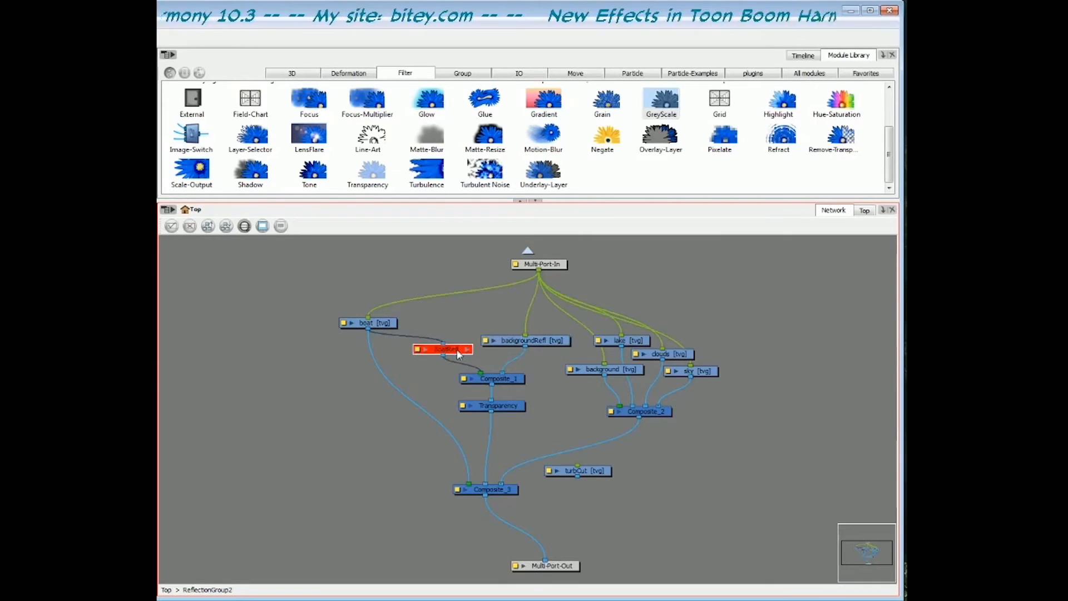
{"action": "key", "text": "d"}
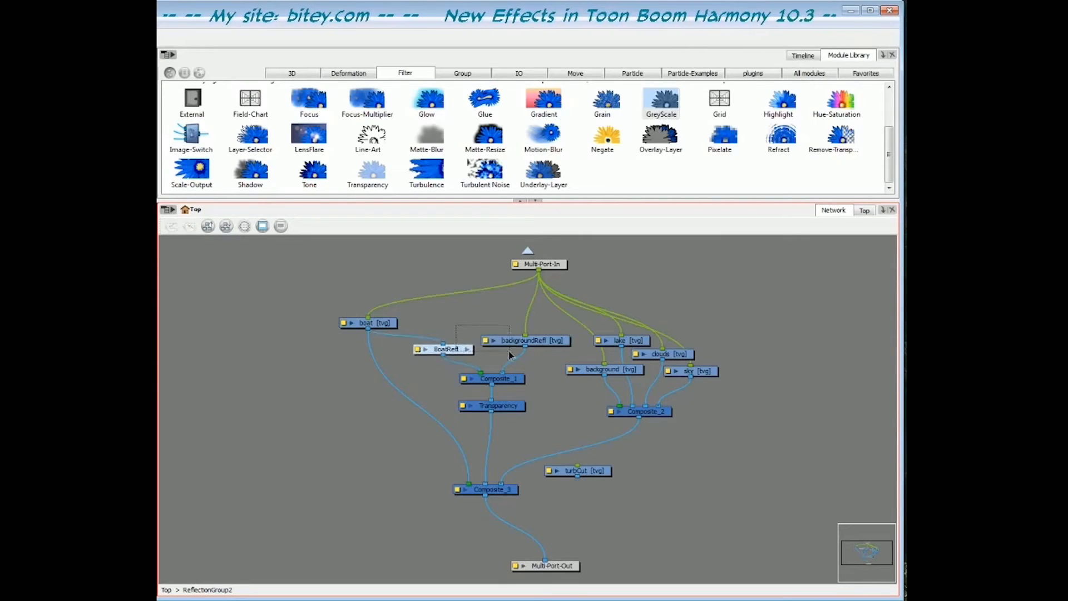
Select the backgroundRefl and BoatRefl nodes together and toggle their enabled state to check what they contribute.
{"action": "left_click", "coordinate": [493, 343], "text": "ctrl"}
{"action": "key", "text": "d"}
{"action": "key", "text": "d"}
{"action": "left_click", "coordinate": [450, 328]}
{"action": "left_click_drag", "start_coordinate": [451, 328], "coordinate": [523, 352]}
{"action": "key", "text": "d"}
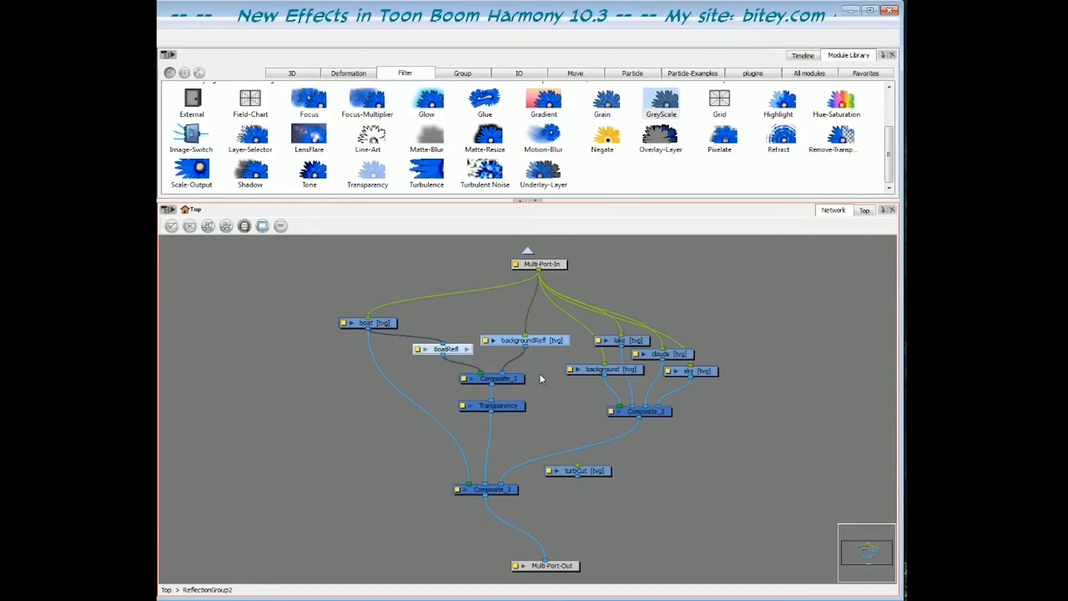
Move the Transparency node closer to Composite_1, and disable and re-enable it to compare its effect.
{"action": "left_click", "coordinate": [516, 379]}
{"action": "left_click", "coordinate": [512, 407]}
{"action": "left_click_drag", "start_coordinate": [513, 407], "coordinate": [515, 403]}
{"action": "key", "text": "d"}
{"action": "key", "text": "a"}
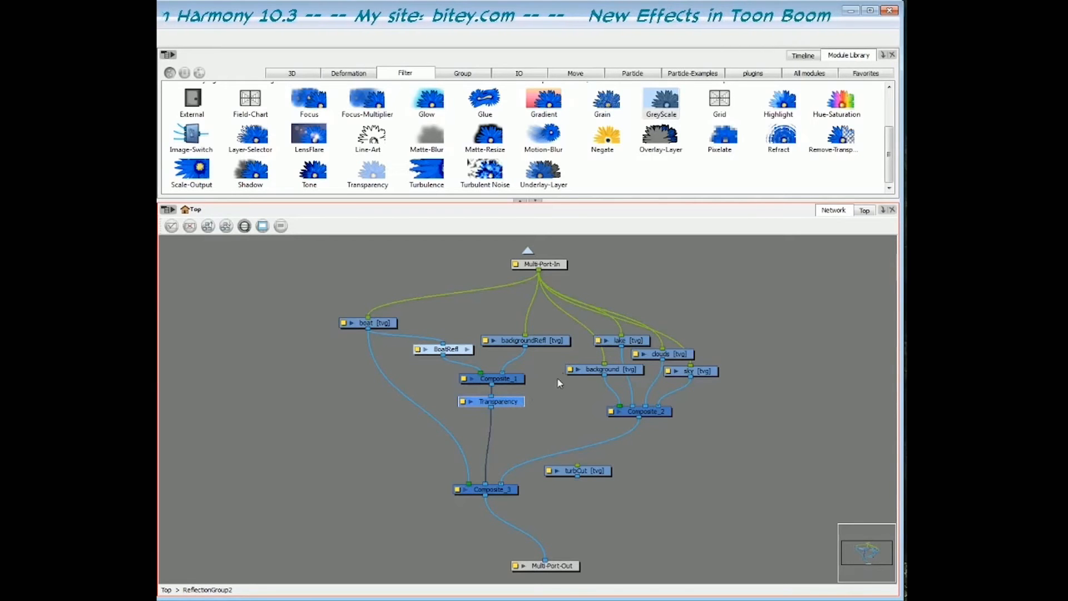
Insert a Turbulence node on the connection between Transparency and Composite_3, and align both Turbulence and Composite_3 with the chain.
{"action": "left_click", "coordinate": [429, 176]}
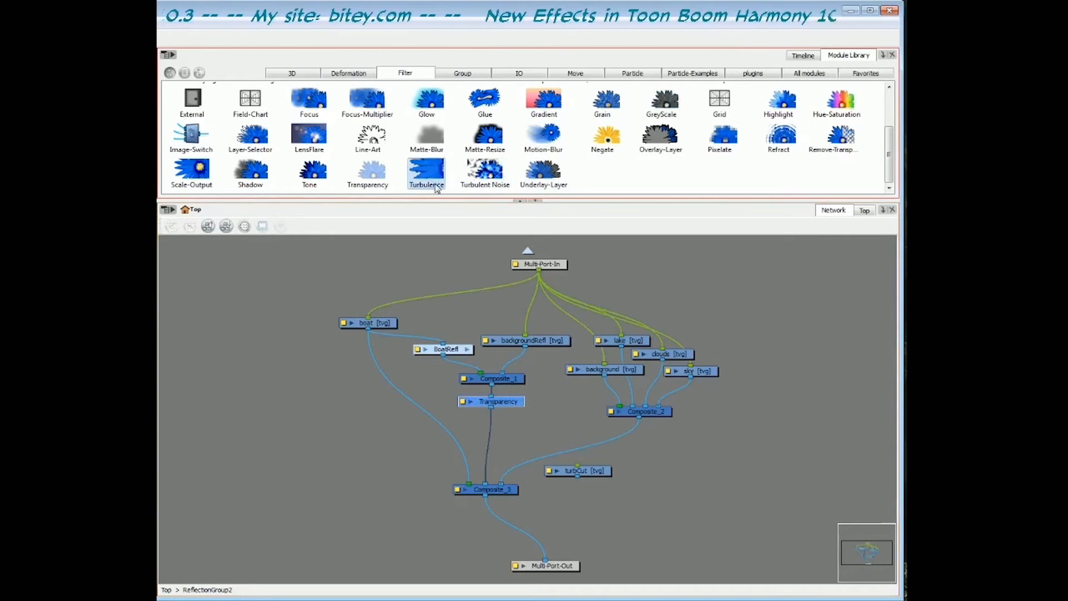
{"action": "left_click_drag", "start_coordinate": [431, 178], "coordinate": [490, 435]}
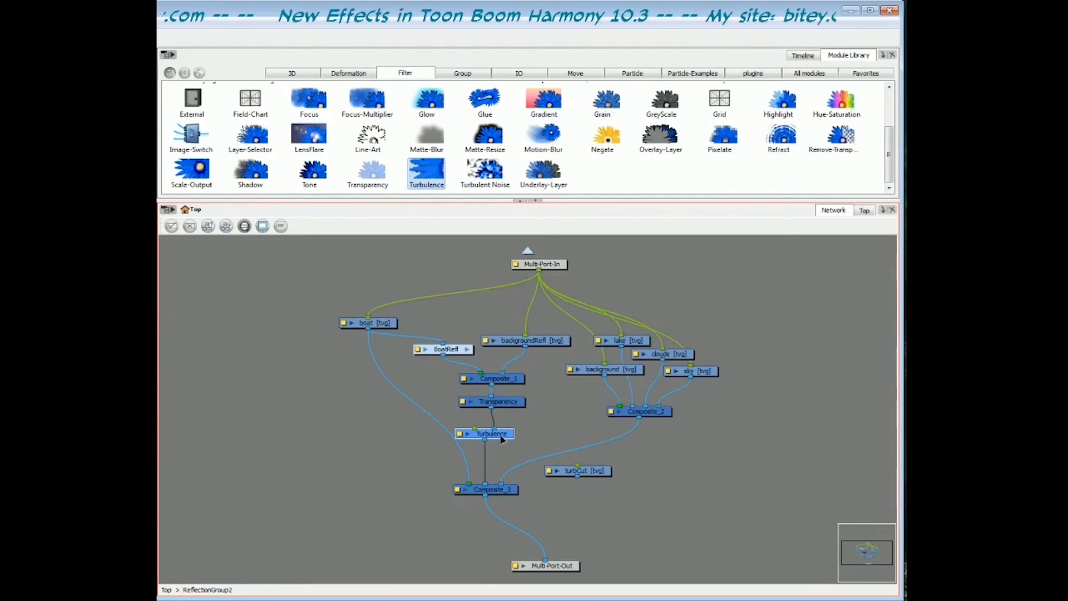
{"action": "left_click_drag", "start_coordinate": [510, 491], "coordinate": [501, 493]}
{"action": "left_click_drag", "start_coordinate": [506, 433], "coordinate": [501, 437]}
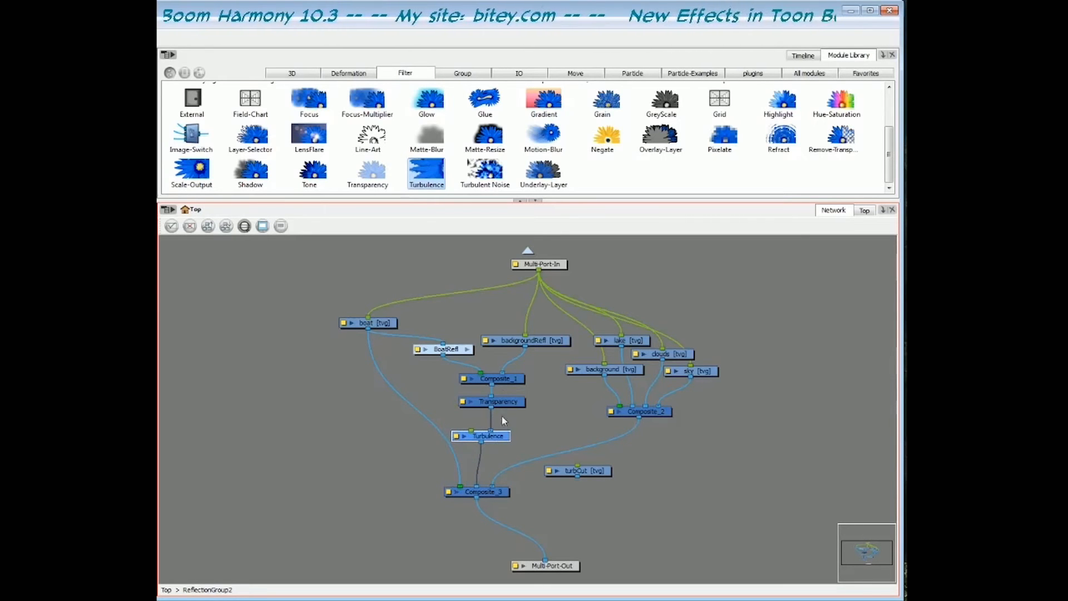
{"action": "left_click_drag", "start_coordinate": [501, 442], "coordinate": [500, 443]}
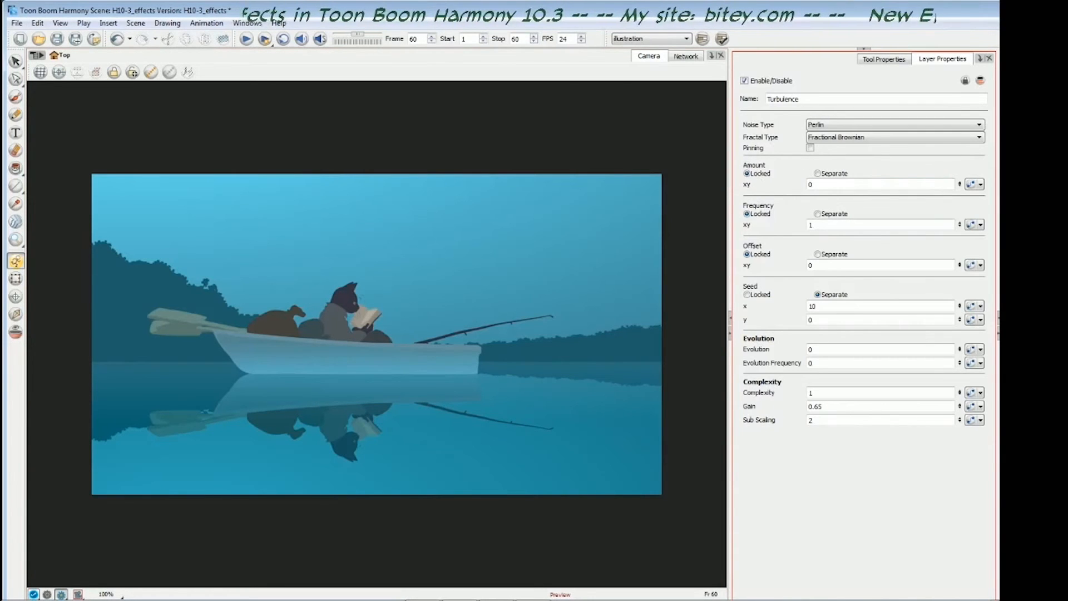
Try a locked Frequency of 5 and a locked Amount of 100 on the Turbulence effect.
{"action": "left_click_drag", "start_coordinate": [816, 226], "coordinate": [803, 226]}
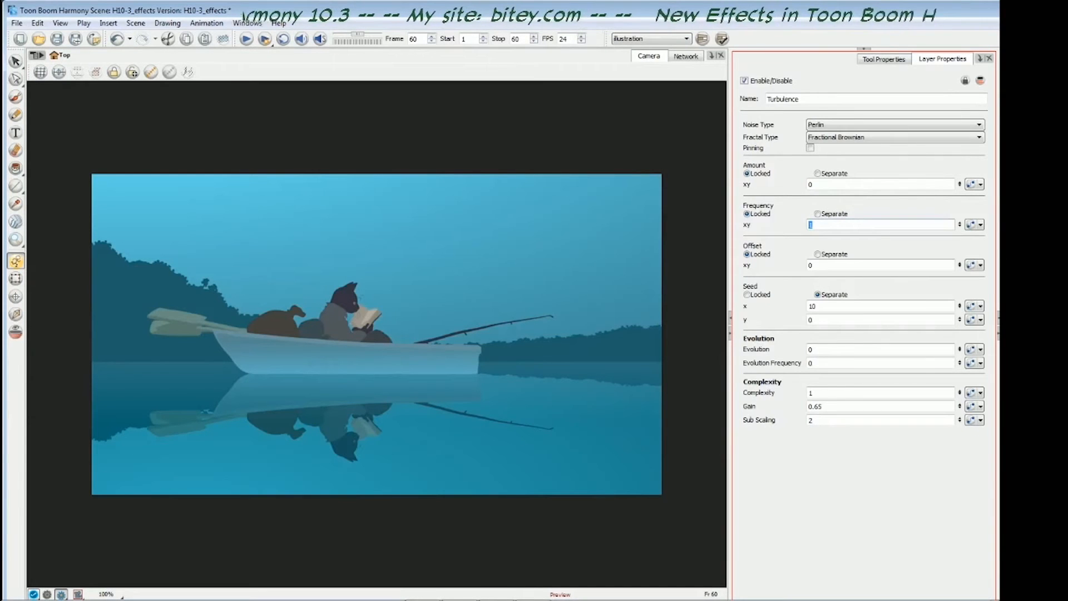
{"action": "type", "text": "5"}
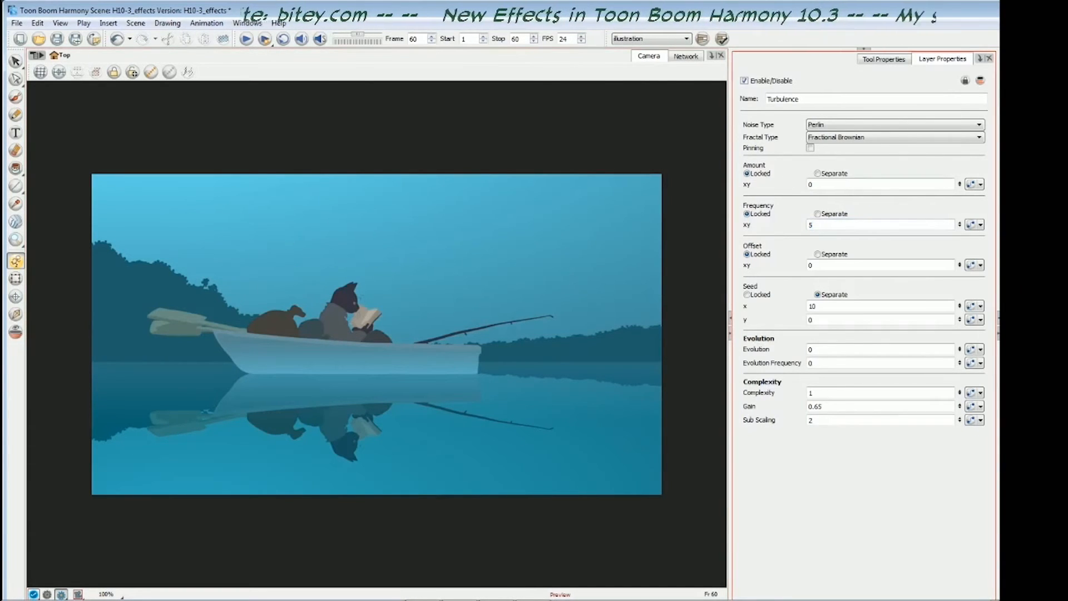
{"action": "double_click", "coordinate": [810, 185]}
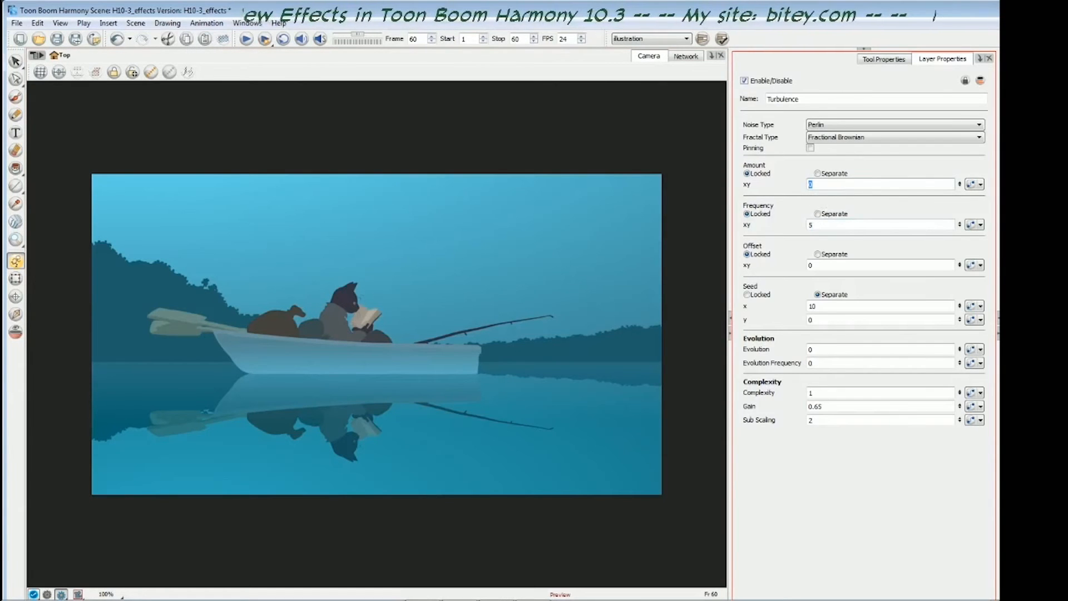
{"action": "type", "text": "100"}
{"action": "key", "text": "Return"}
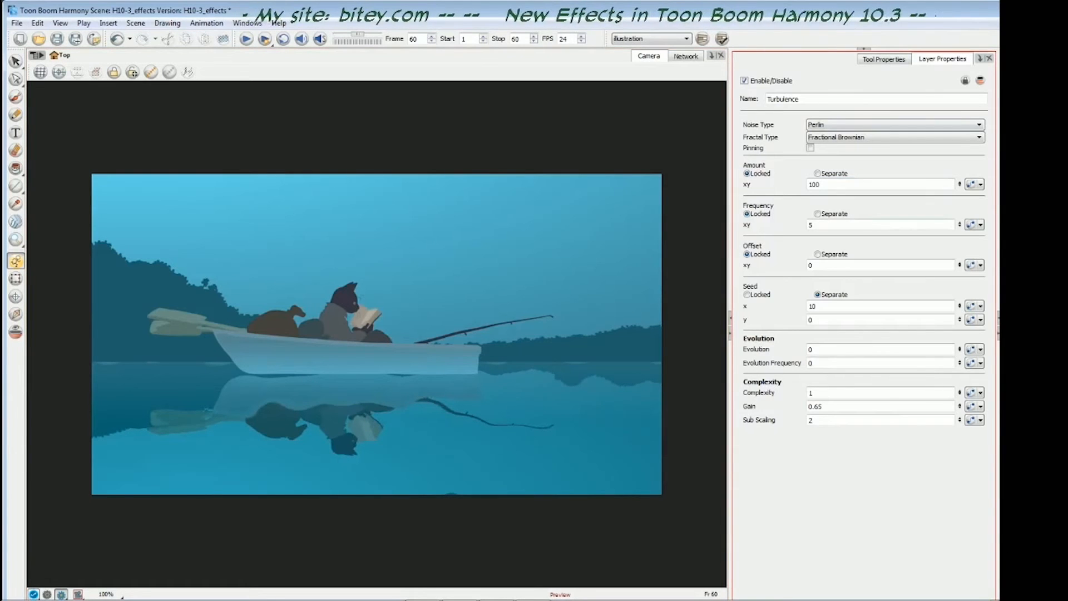
Try Turbulence Frequency values of 50, 20 and 10 to compare the distortion of the reflection.
{"action": "double_click", "coordinate": [810, 224]}
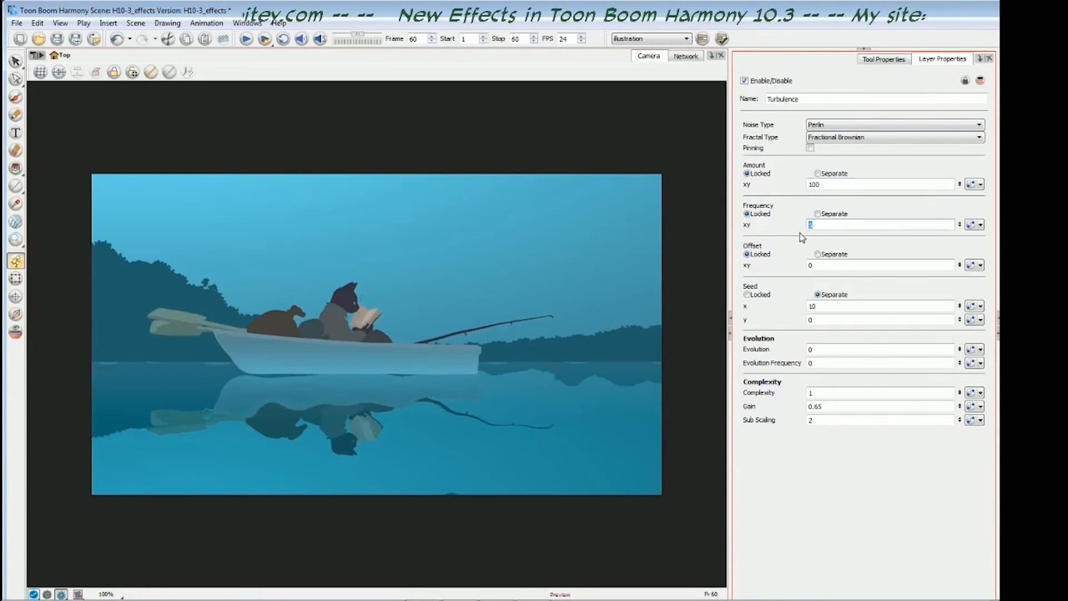
{"action": "type", "text": "50"}
{"action": "key", "text": "Return"}
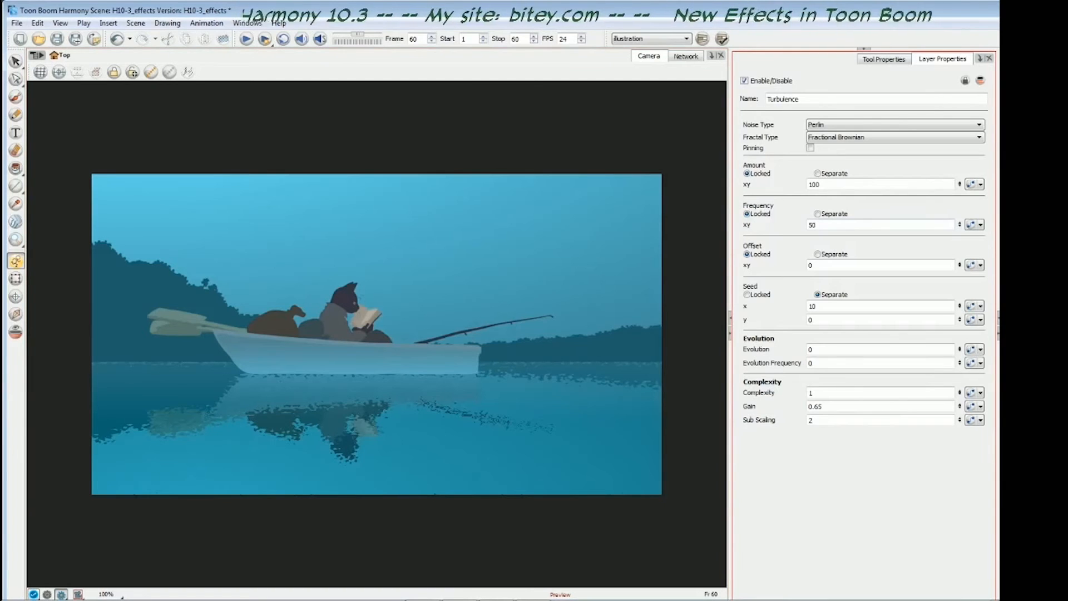
{"action": "double_click", "coordinate": [810, 224]}
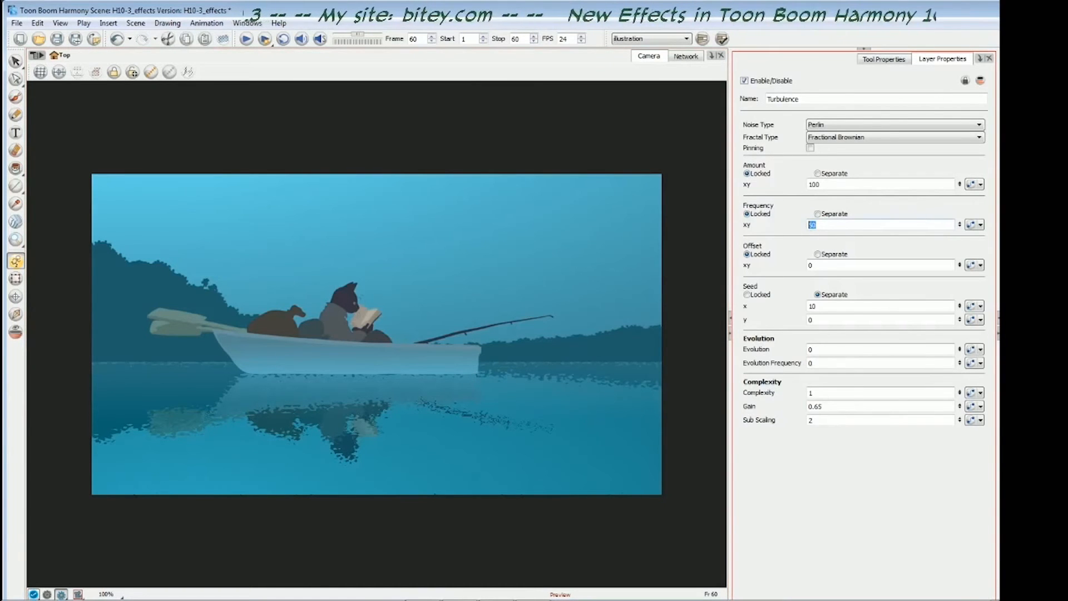
{"action": "key", "text": "Return"}
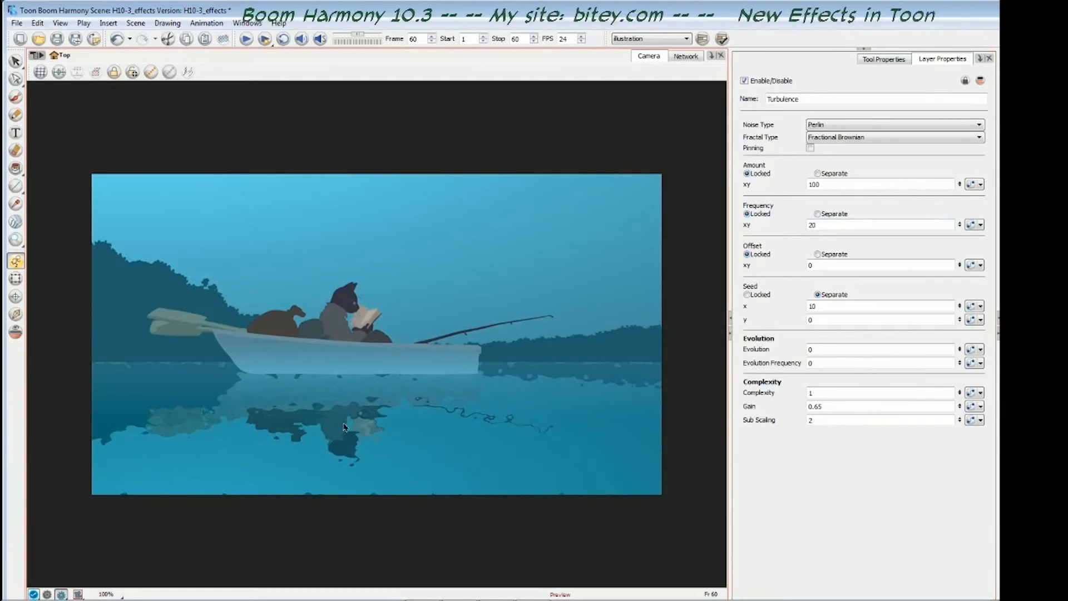
{"action": "left_click_drag", "start_coordinate": [812, 225], "coordinate": [808, 225]}
{"action": "type", "text": "1"}
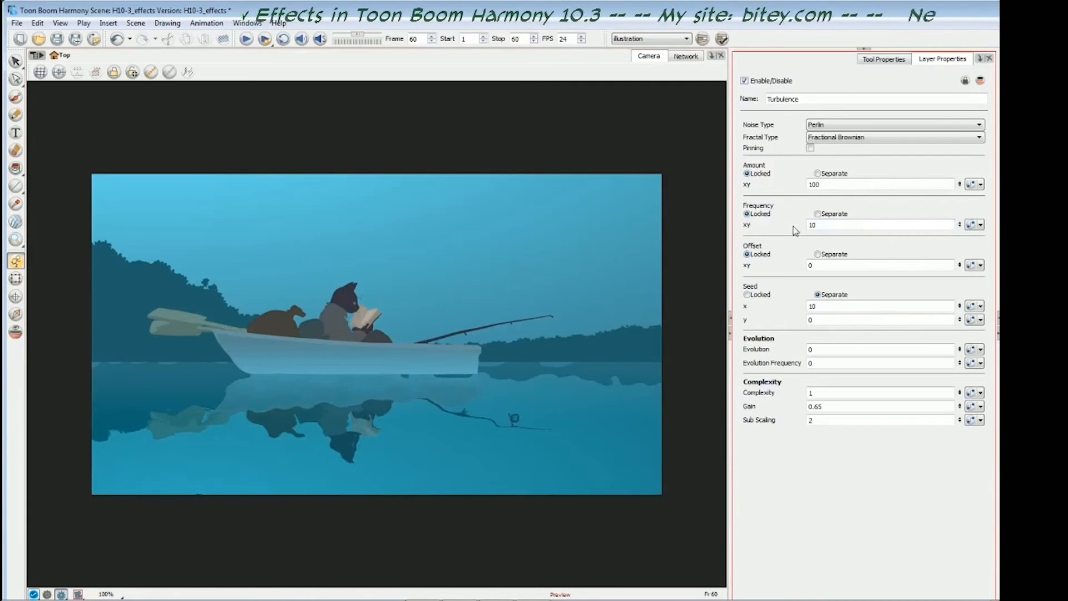
Set the Turbulence Frequency to 15 and its Amount to 20, trying an Amount of 50 first.
{"action": "double_click", "coordinate": [812, 224]}
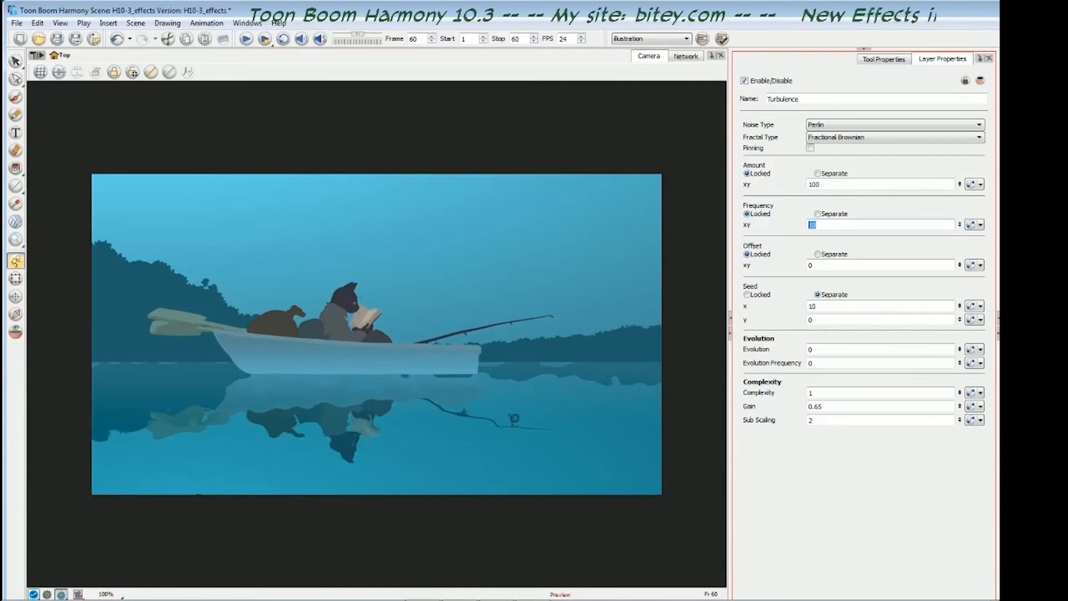
{"action": "key", "text": "Return"}
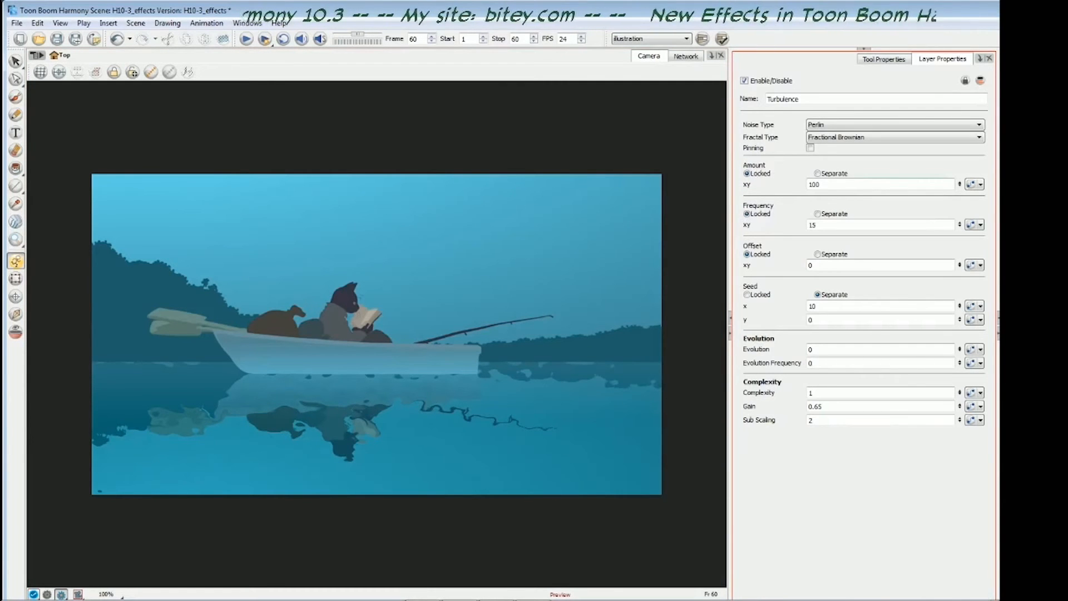
{"action": "left_click_drag", "start_coordinate": [816, 185], "coordinate": [809, 184]}
{"action": "type", "text": "5"}
{"action": "key", "text": "Return"}
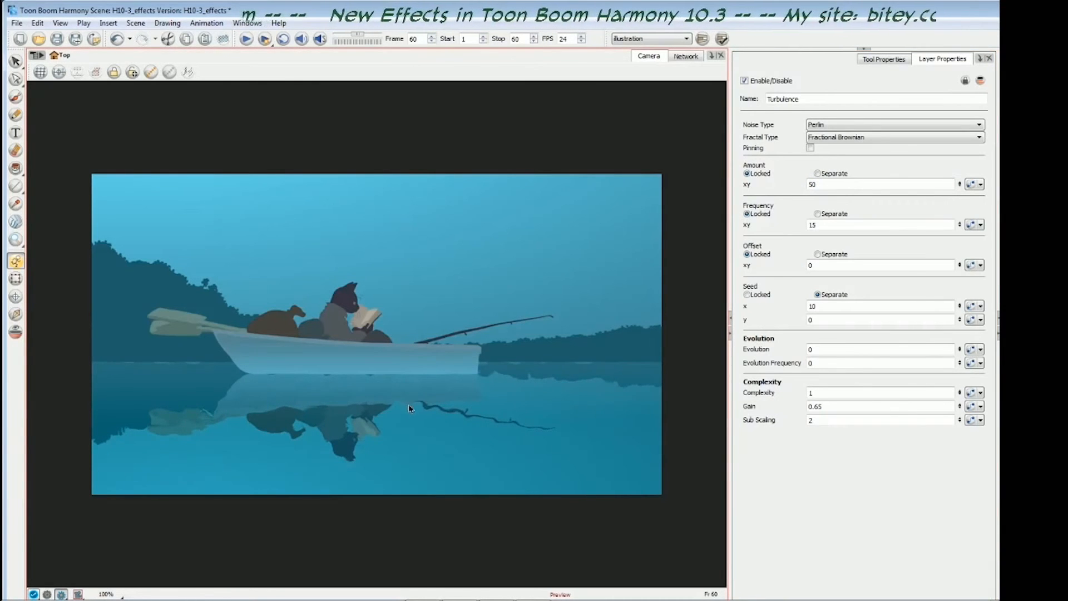
{"action": "double_click", "coordinate": [812, 184]}
{"action": "type", "text": "20"}
{"action": "key", "text": "Return"}
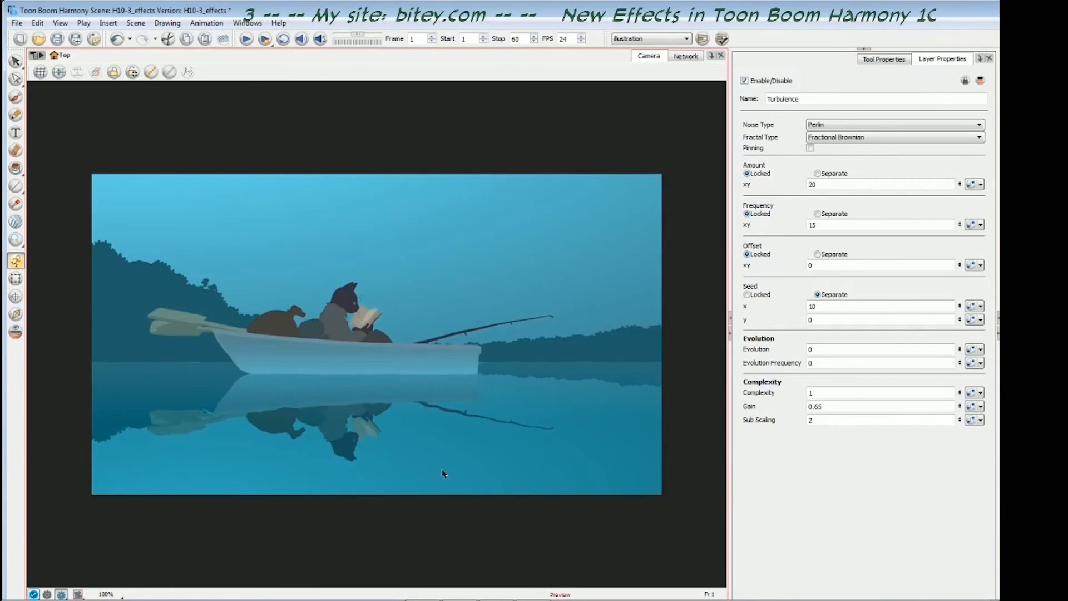
Create a Bezier function for the Turbulence Evolution and add a keyframe at frame 1 with value 0.
{"action": "left_click", "coordinate": [820, 345]}
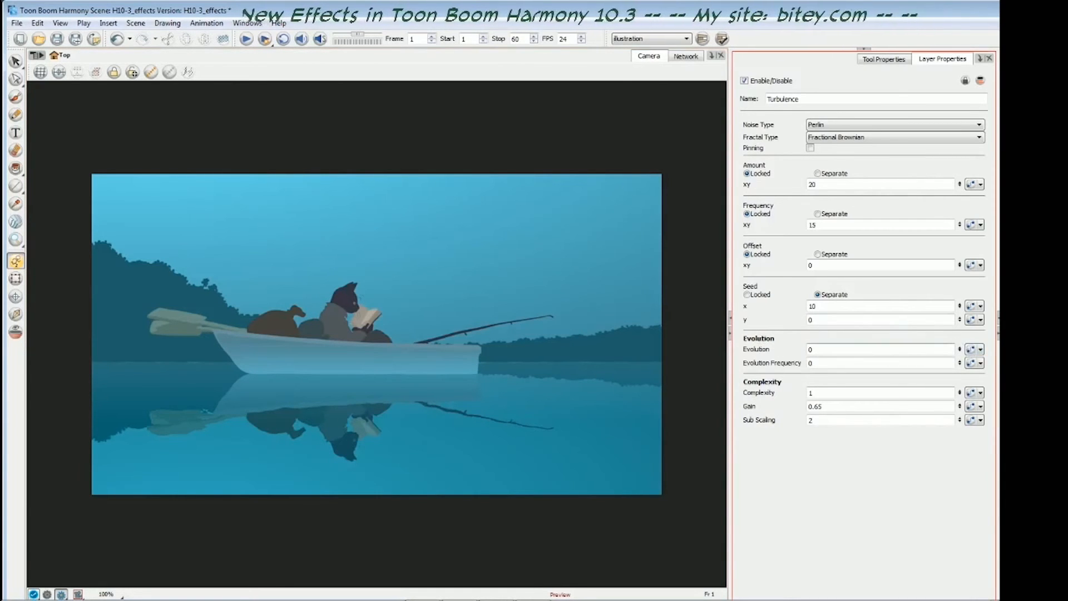
{"action": "left_click", "coordinate": [970, 350]}
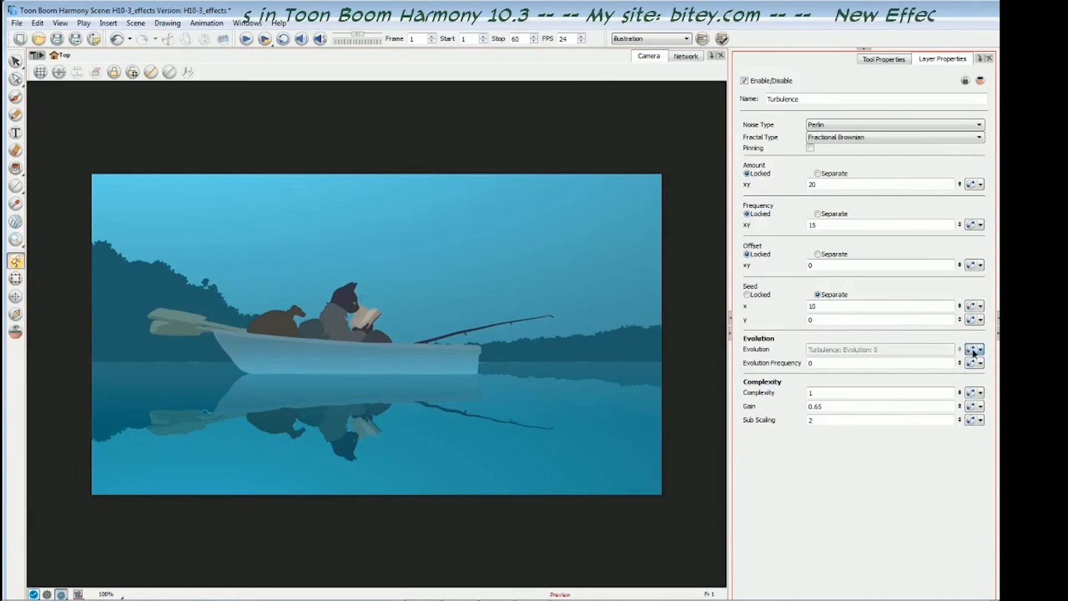
{"action": "left_click", "coordinate": [970, 350]}
{"action": "left_click_drag", "start_coordinate": [811, 170], "coordinate": [660, 170]}
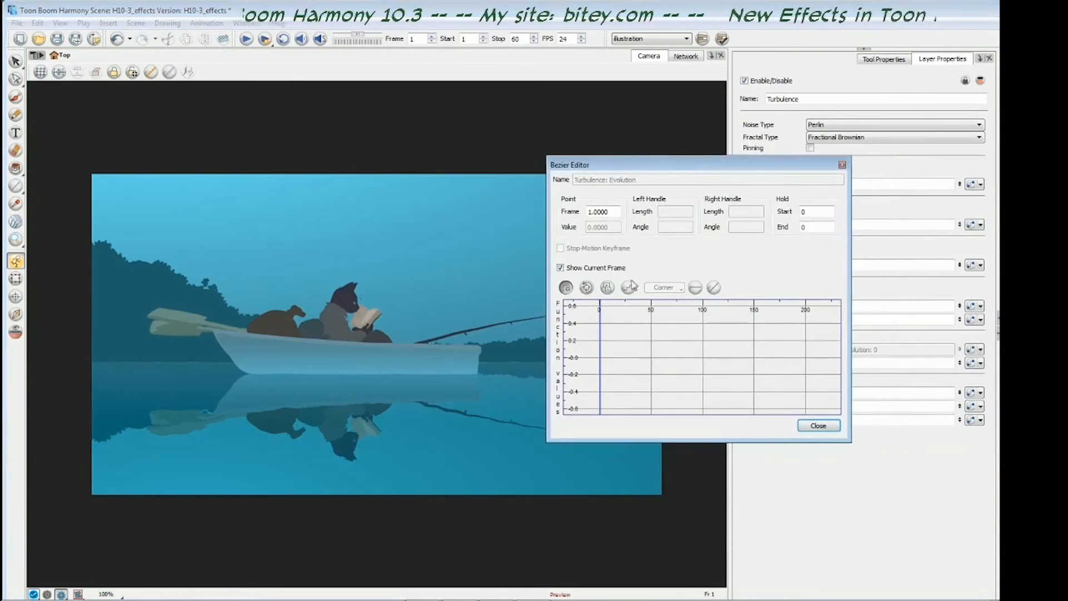
{"action": "left_click", "coordinate": [608, 288]}
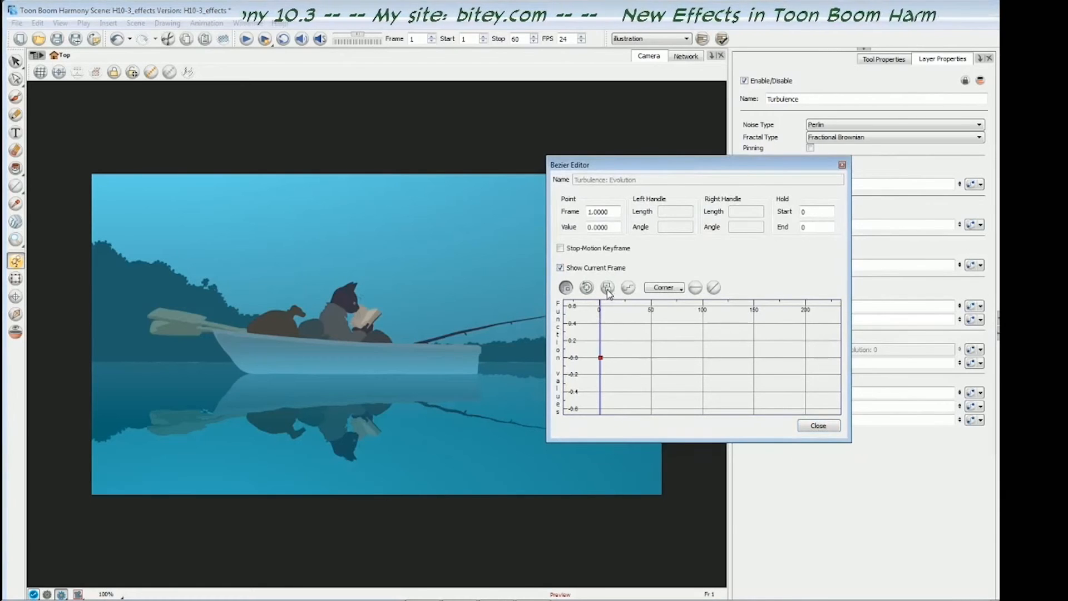
{"action": "left_click_drag", "start_coordinate": [730, 169], "coordinate": [589, 172]}
Add an Evolution keyframe at frame 60 with a value of 12 and close the Bezier Editor.
{"action": "key", "text": "shift+period"}
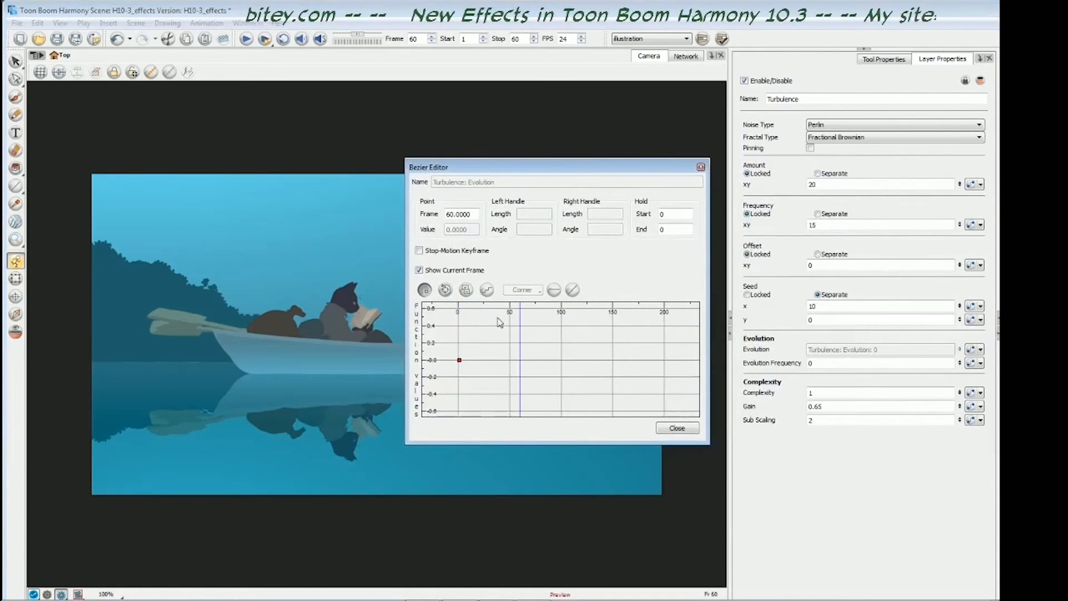
{"action": "left_click", "coordinate": [468, 291]}
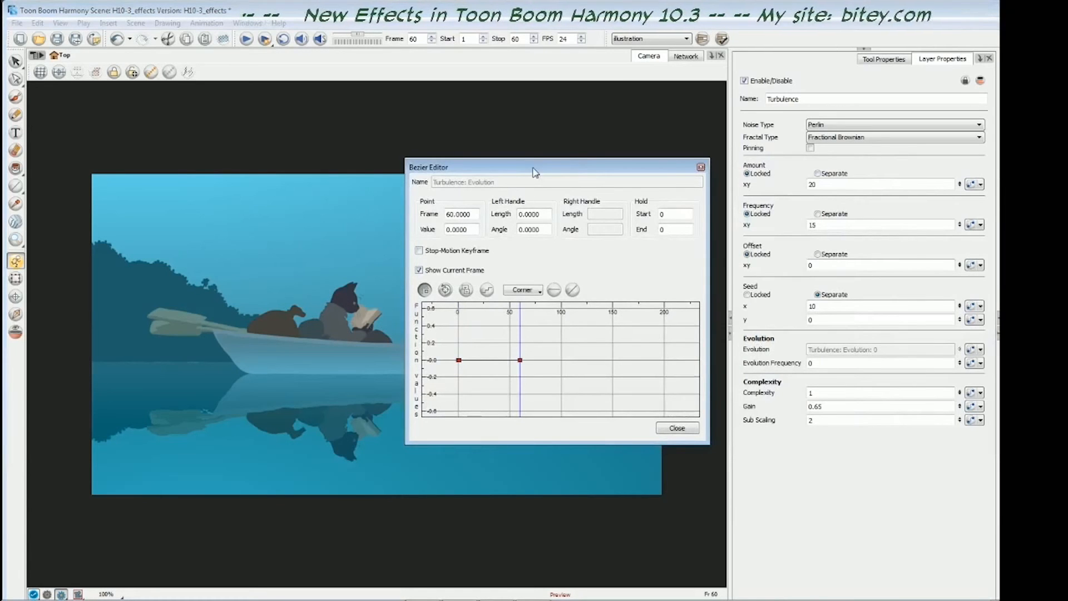
{"action": "left_click_drag", "start_coordinate": [533, 175], "coordinate": [694, 178]}
{"action": "left_click", "coordinate": [607, 234]}
{"action": "left_click_drag", "start_coordinate": [612, 234], "coordinate": [605, 236]}
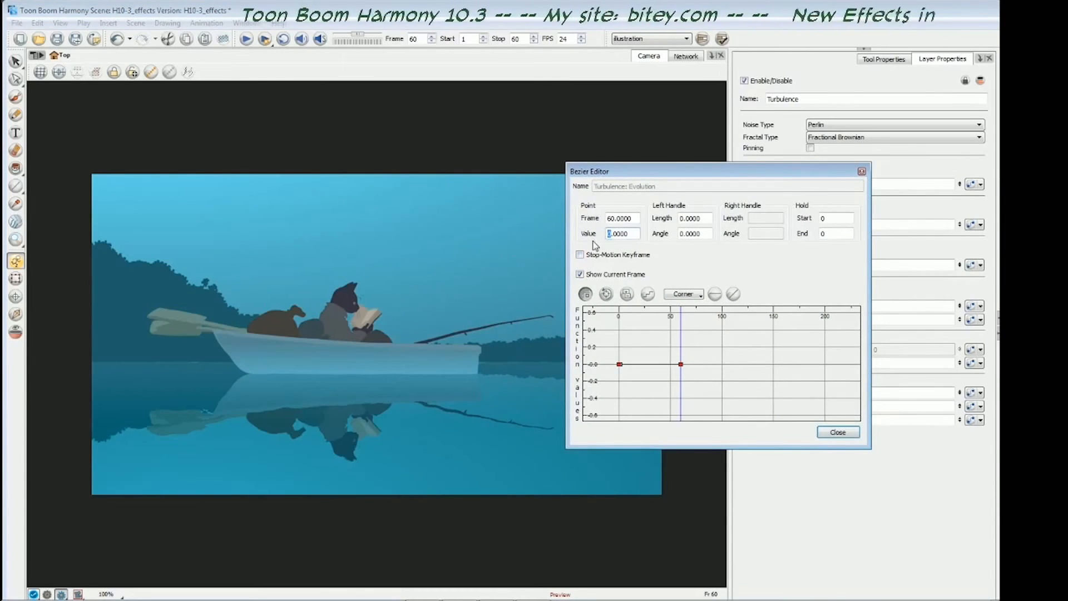
{"action": "type", "text": "12"}
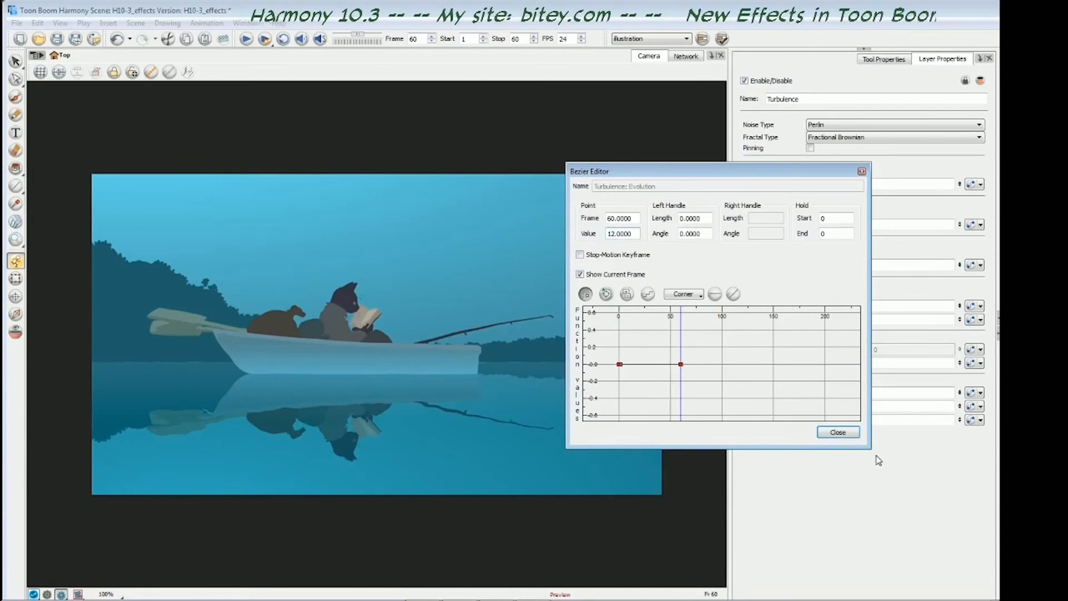
{"action": "left_click", "coordinate": [836, 434]}
Return to the first frame and step forward to frame 46 to examine the animated ripples in the boat reflection.
{"action": "key", "text": "shift+comma"}
{"action": "key", "text": "period"}
{"action": "key", "text": "period"}
{"action": "key", "text": "period"}
{"action": "key", "text": "period"}
{"action": "key", "text": "period"}
{"action": "key", "text": "period"}
{"action": "key", "text": "period"}
{"action": "key", "text": "period"}
{"action": "key", "text": "period"}
{"action": "key", "text": "period"}
{"action": "key", "text": "period"}
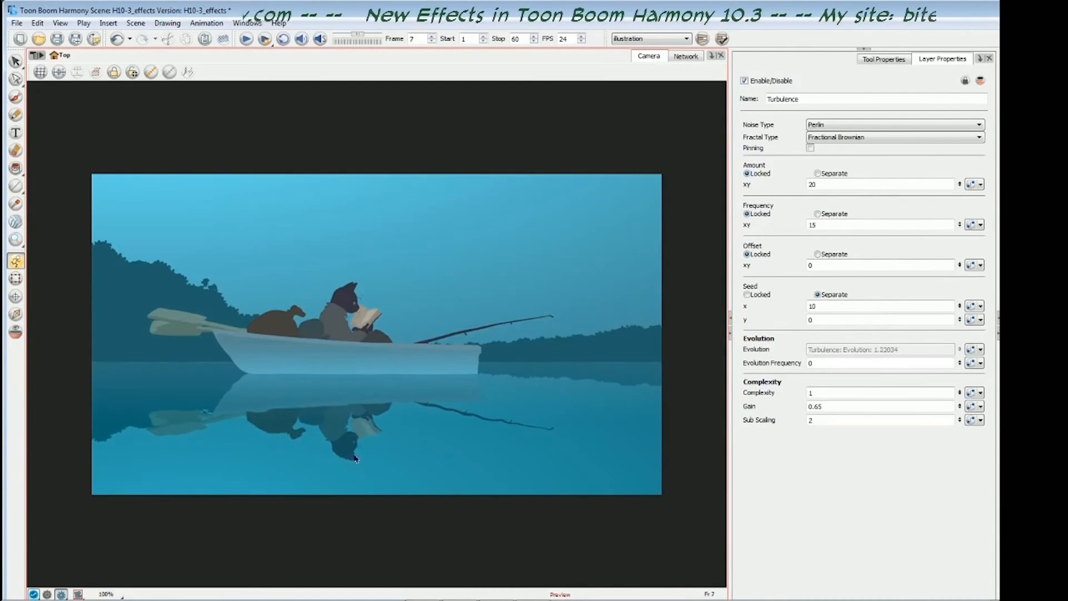
{"action": "key", "text": "period"}
{"action": "key", "text": "period"}
{"action": "key", "text": "period"}
{"action": "key", "text": "period"}
{"action": "key", "text": "period"}
{"action": "key", "text": "period"}
{"action": "key", "text": "period"}
{"action": "key", "text": "period"}
{"action": "key", "text": "period"}
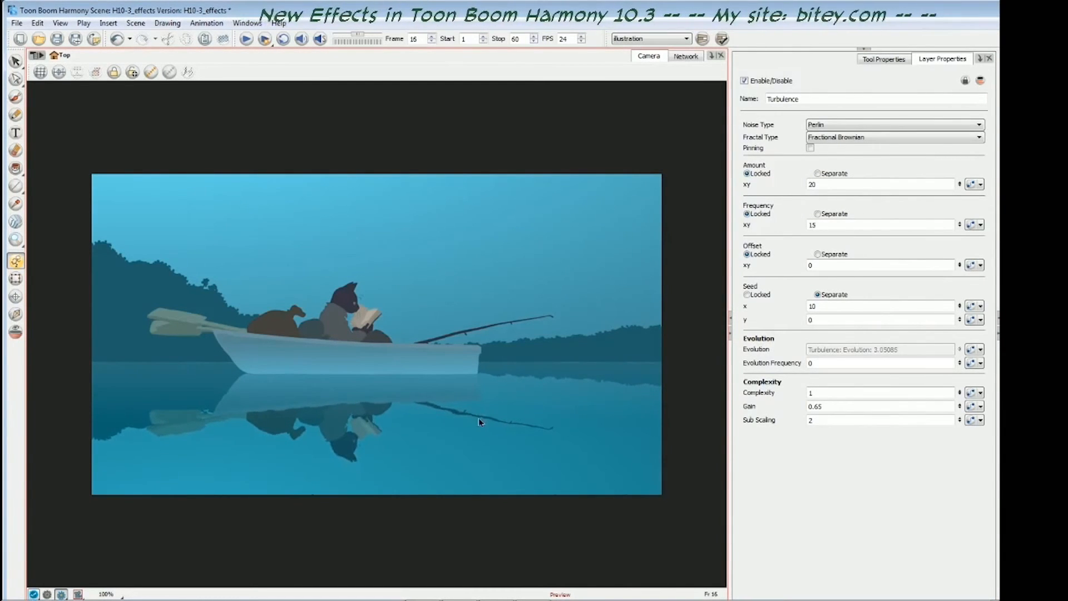
{"action": "key", "text": "period"}
{"action": "key", "text": "period"}
{"action": "key", "text": "period"}
{"action": "key", "text": "period"}
{"action": "key", "text": "period"}
{"action": "key", "text": "period"}
{"action": "key", "text": "period"}
{"action": "key", "text": "period"}
{"action": "key", "text": "period"}
{"action": "key", "text": "period"}
{"action": "key", "text": "period"}
{"action": "key", "text": "period"}
{"action": "key", "text": "period"}
{"action": "key", "text": "period"}
{"action": "key", "text": "period"}
{"action": "key", "text": "period"}
{"action": "key", "text": "period"}
{"action": "key", "text": "period"}
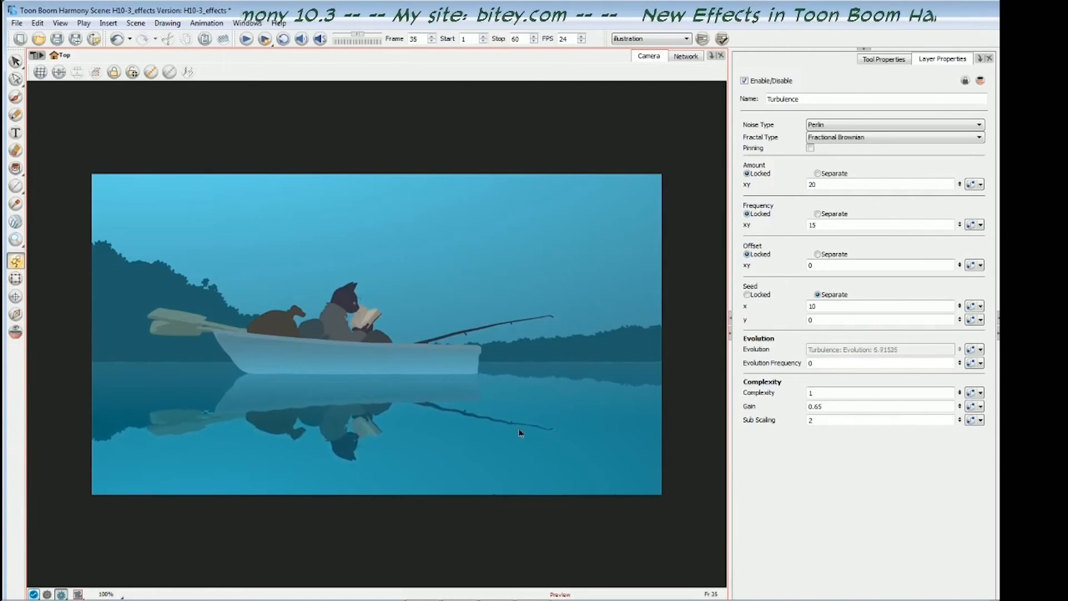
{"action": "key", "text": "period"}
{"action": "key", "text": "period"}
{"action": "key", "text": "period"}
{"action": "key", "text": "period"}
{"action": "key", "text": "period"}
{"action": "key", "text": "period"}
{"action": "key", "text": "period"}
{"action": "key", "text": "period"}
{"action": "key", "text": "period"}
{"action": "key", "text": "period"}
{"action": "key", "text": "period"}
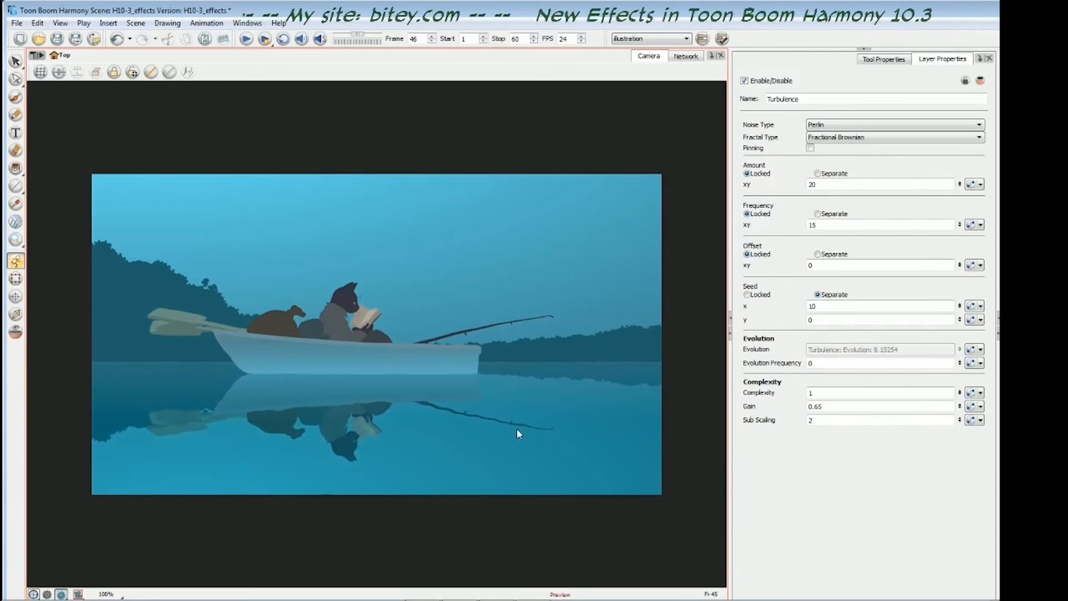
Step forward through the remaining frames to examine the reflection's ripples, and return to the first frame.
{"action": "key", "text": "period"}
{"action": "key", "text": "period"}
{"action": "key", "text": "period"}
{"action": "key", "text": "period"}
{"action": "key", "text": "period"}
{"action": "key", "text": "period"}
{"action": "key", "text": "period"}
{"action": "key", "text": "period"}
{"action": "key", "text": "period"}
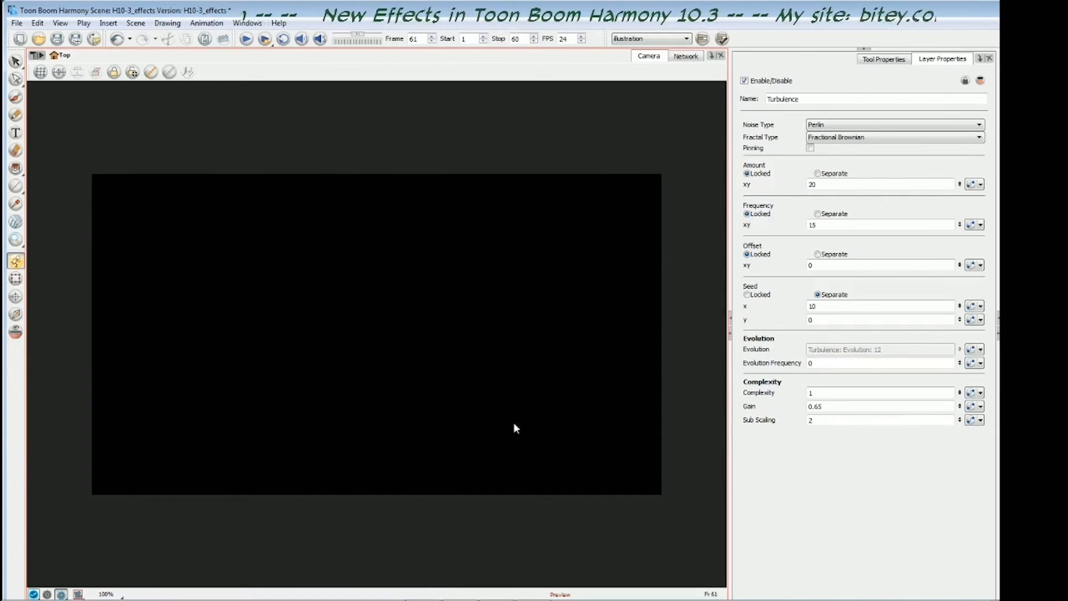
{"action": "key", "text": "shift+comma"}
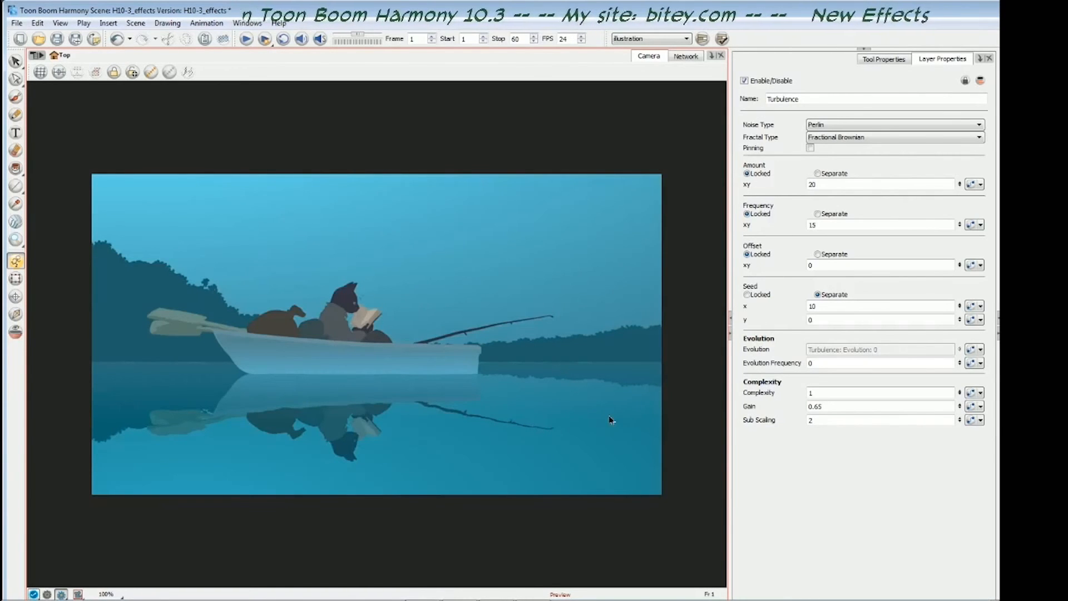
Render the boat scene, play the preview in a loop to check the ripple speed, and close the player.
{"action": "key", "text": "ctrl+Return"}
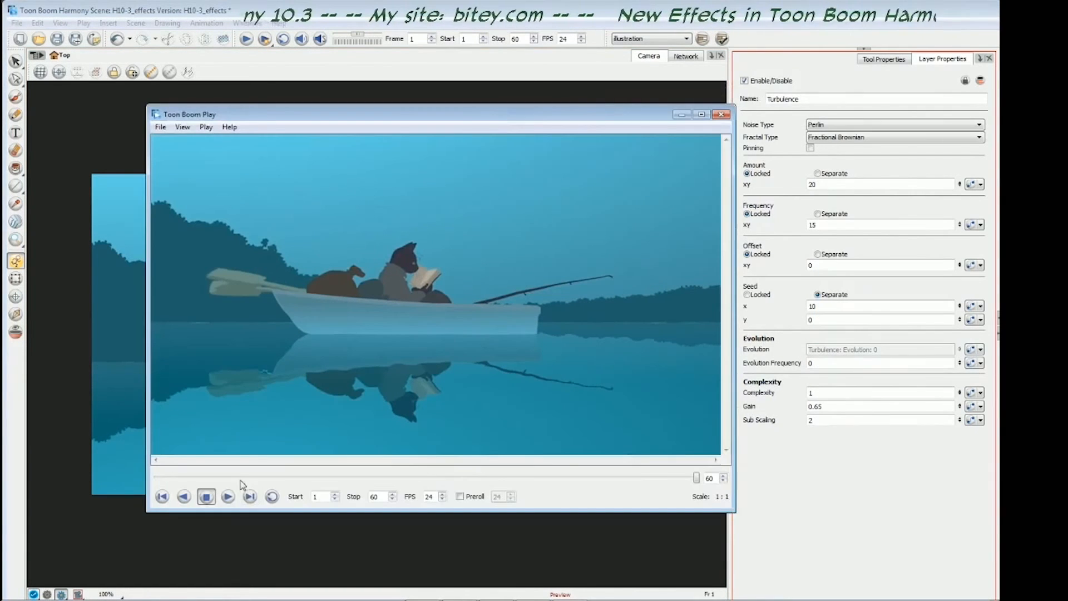
{"action": "left_click", "coordinate": [272, 496]}
{"action": "left_click", "coordinate": [228, 496]}
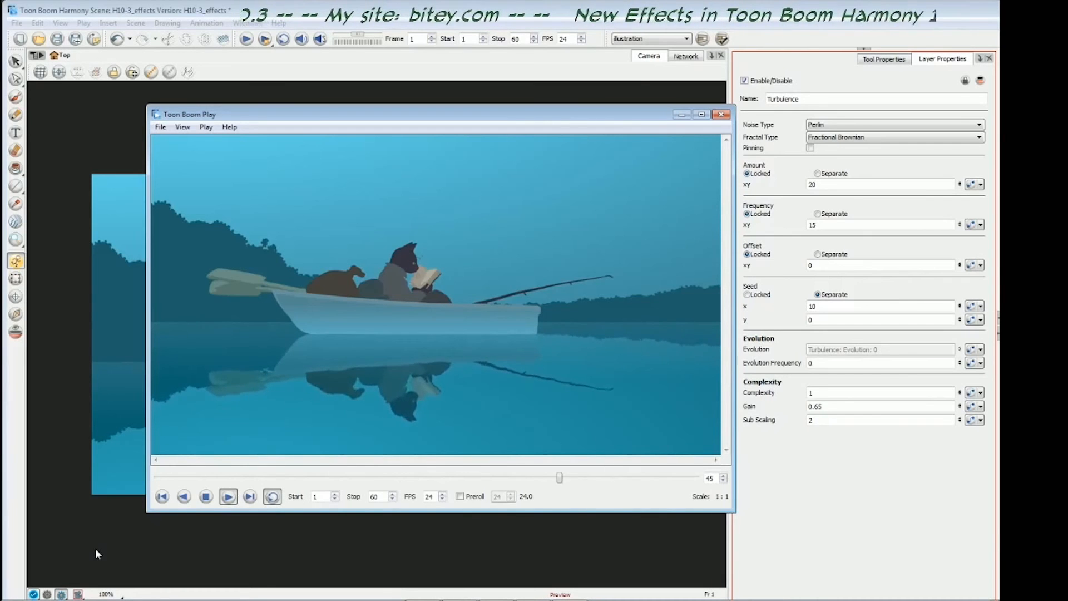
{"action": "left_click", "coordinate": [724, 116]}
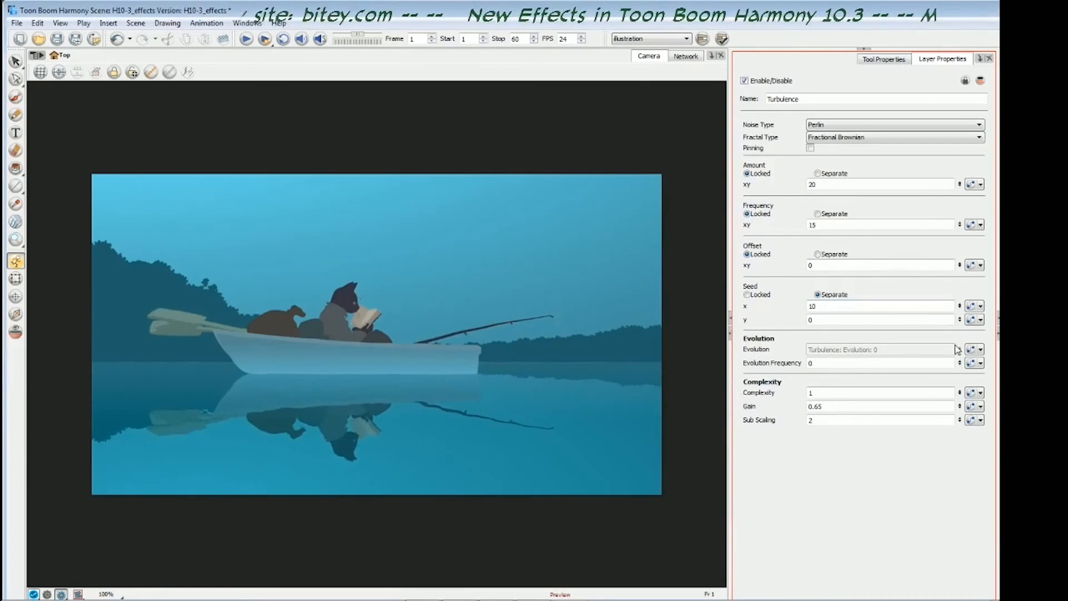
Set the value of the Turbulence Evolution keyframe at frame 60 to 7 and close the Bezier Editor.
{"action": "left_click", "coordinate": [970, 349]}
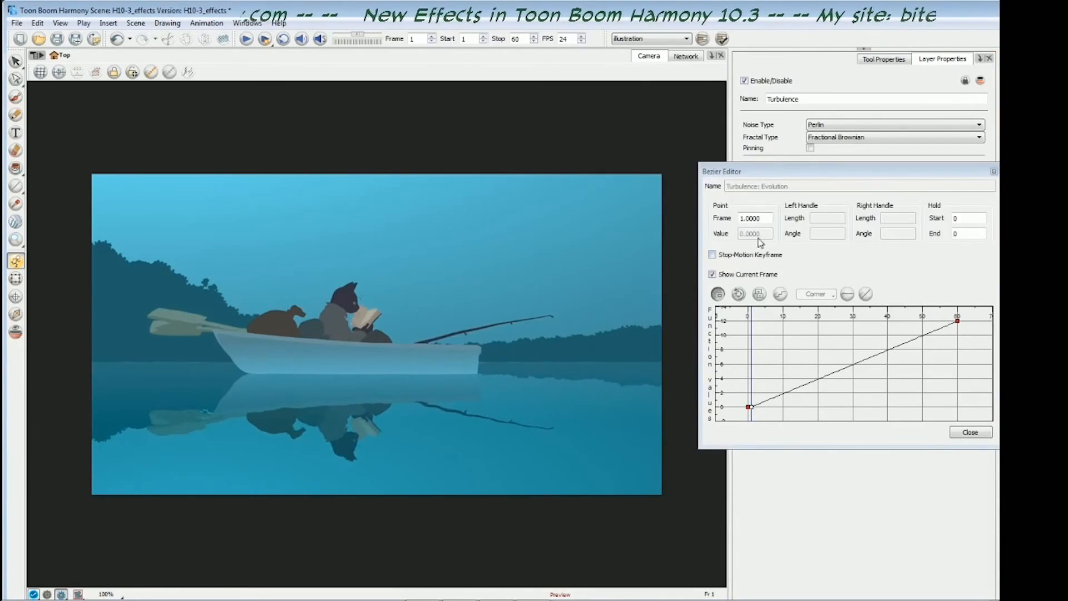
{"action": "left_click", "coordinate": [956, 320]}
{"action": "left_click_drag", "start_coordinate": [746, 234], "coordinate": [734, 236]}
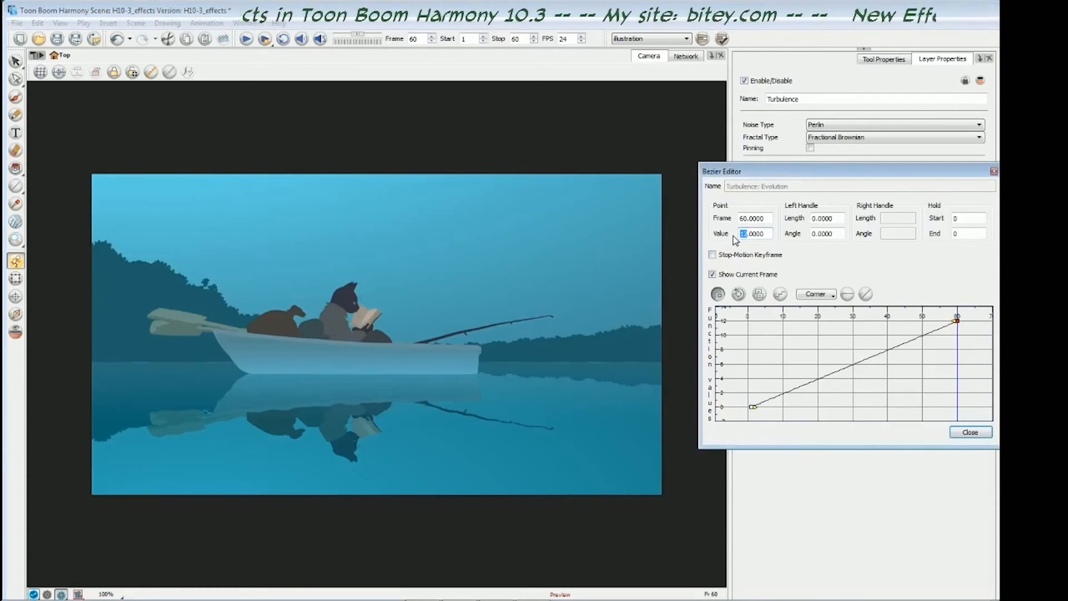
{"action": "type", "text": "7"}
{"action": "key", "text": "Return"}
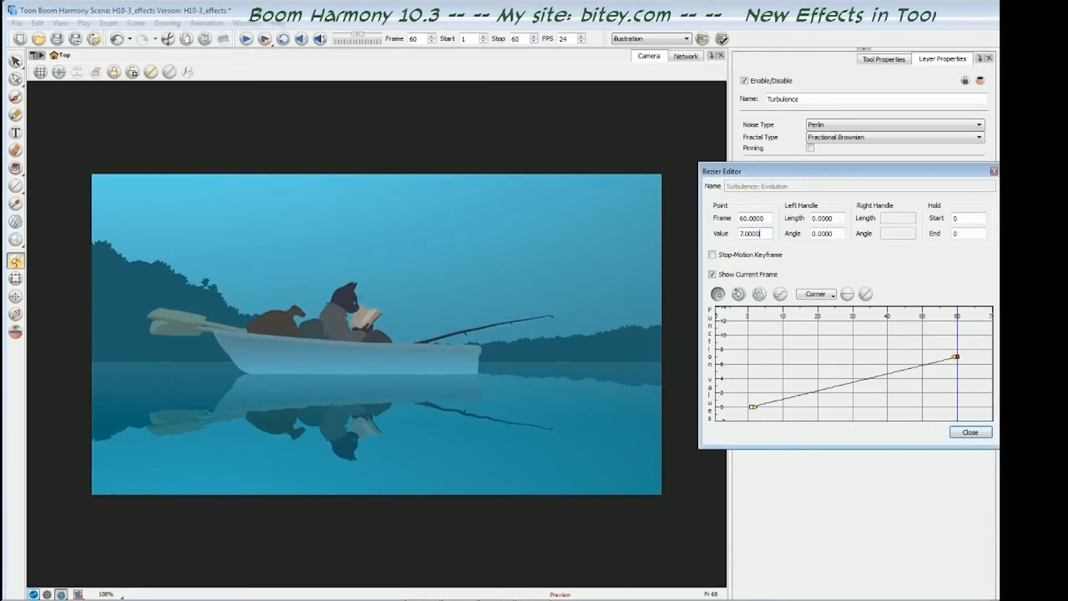
{"action": "left_click", "coordinate": [970, 433]}
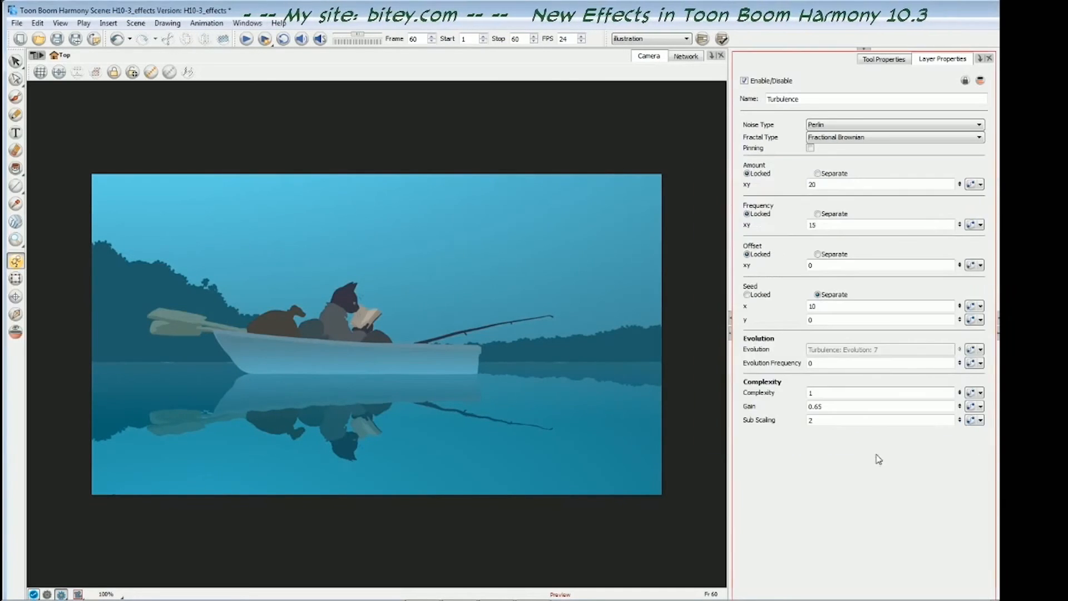
Render all frames of the boat scene again and play back the updated water ripples.
{"action": "left_click", "coordinate": [264, 39]}
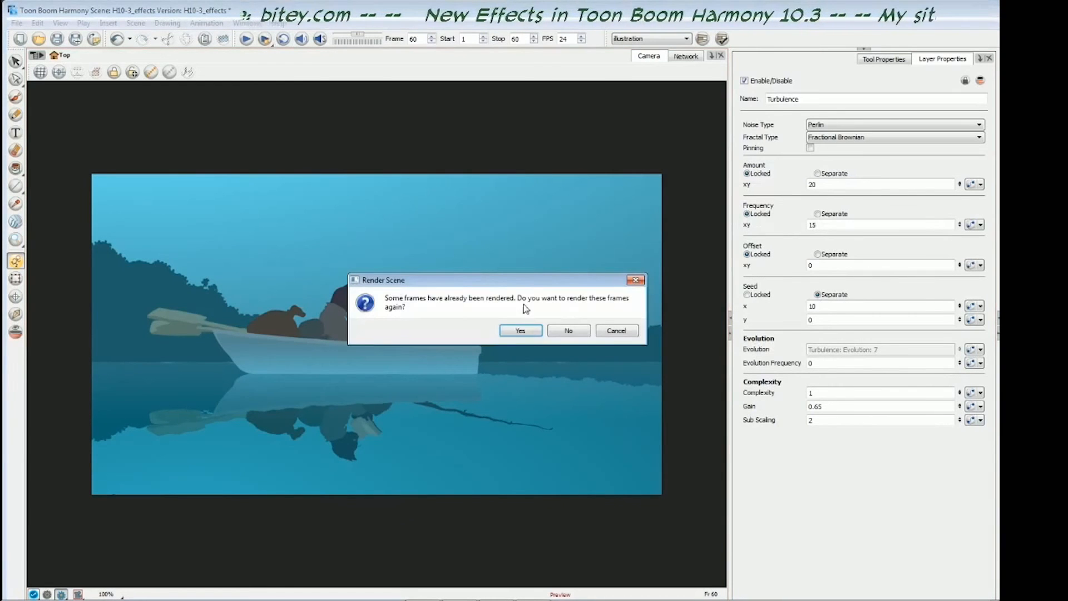
{"action": "left_click", "coordinate": [521, 331]}
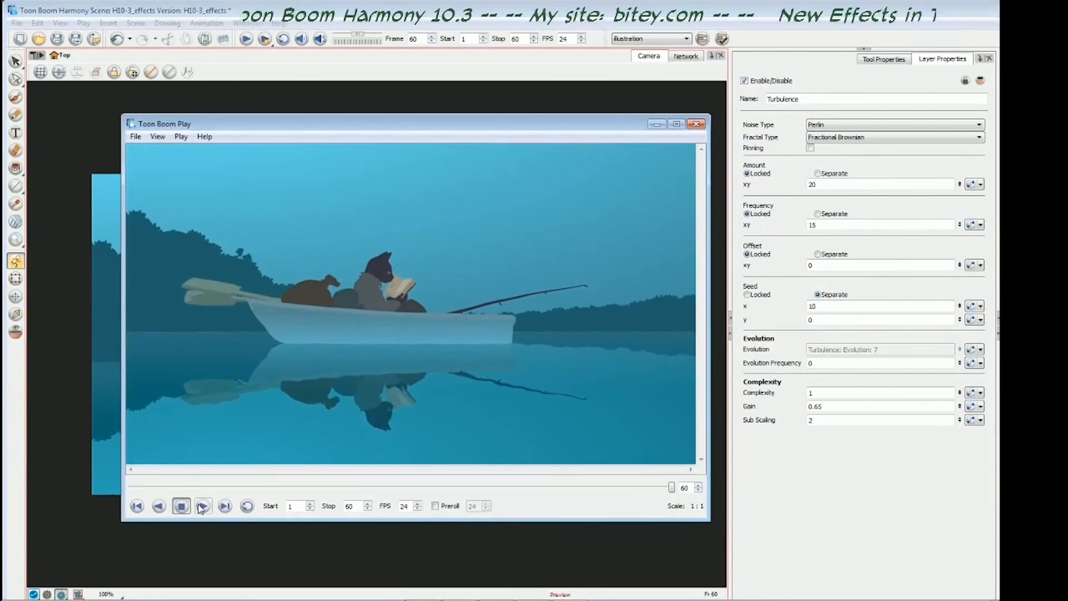
{"action": "left_click", "coordinate": [203, 506]}
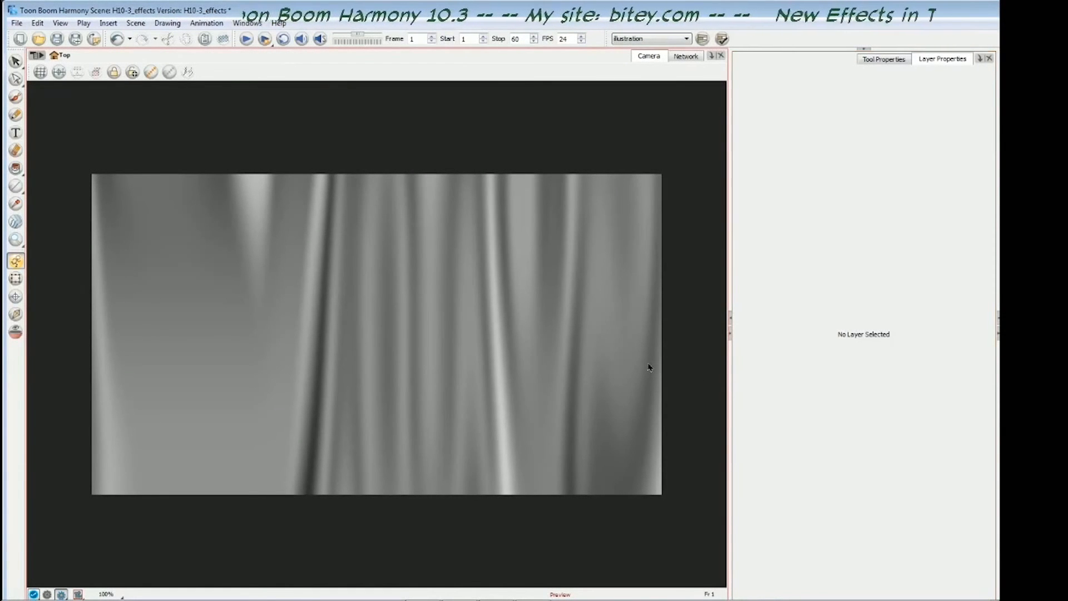
Step forward from frame 1 through the greyscale Turbulent Noise animation to examine its upward-streaking pattern.
{"action": "key", "text": "period"}
{"action": "key", "text": "period"}
{"action": "key", "text": "period"}
{"action": "key", "text": "period"}
{"action": "key", "text": "period"}
{"action": "key", "text": "period"}
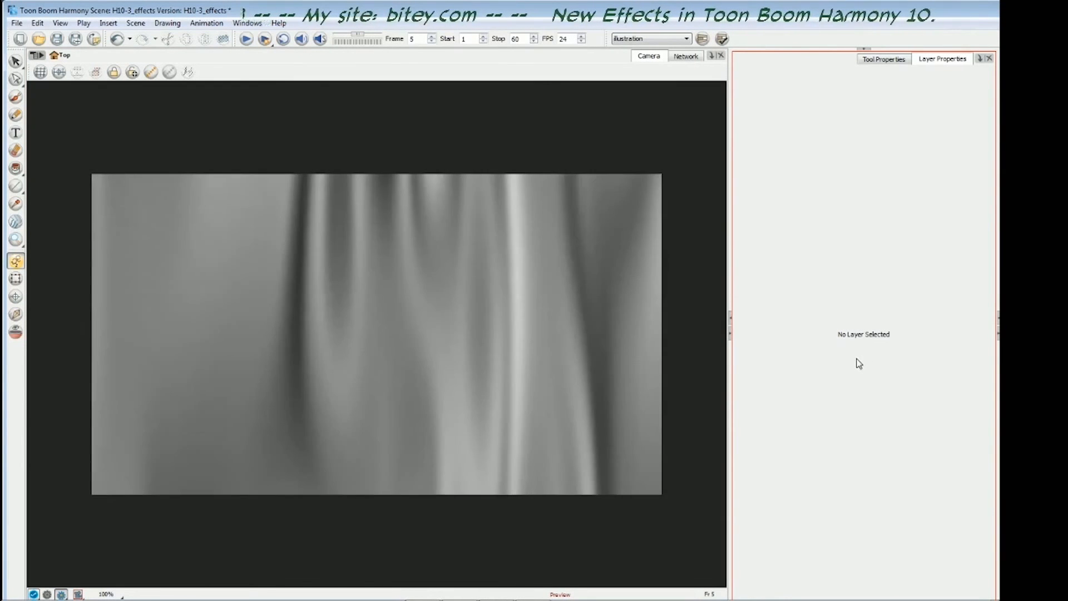
{"action": "key", "text": "period"}
{"action": "key", "text": "period"}
{"action": "key", "text": "period"}
{"action": "key", "text": "period"}
{"action": "key", "text": "period"}
{"action": "key", "text": "period"}
{"action": "key", "text": "period"}
{"action": "key", "text": "period"}
{"action": "key", "text": "period"}
{"action": "key", "text": "period"}
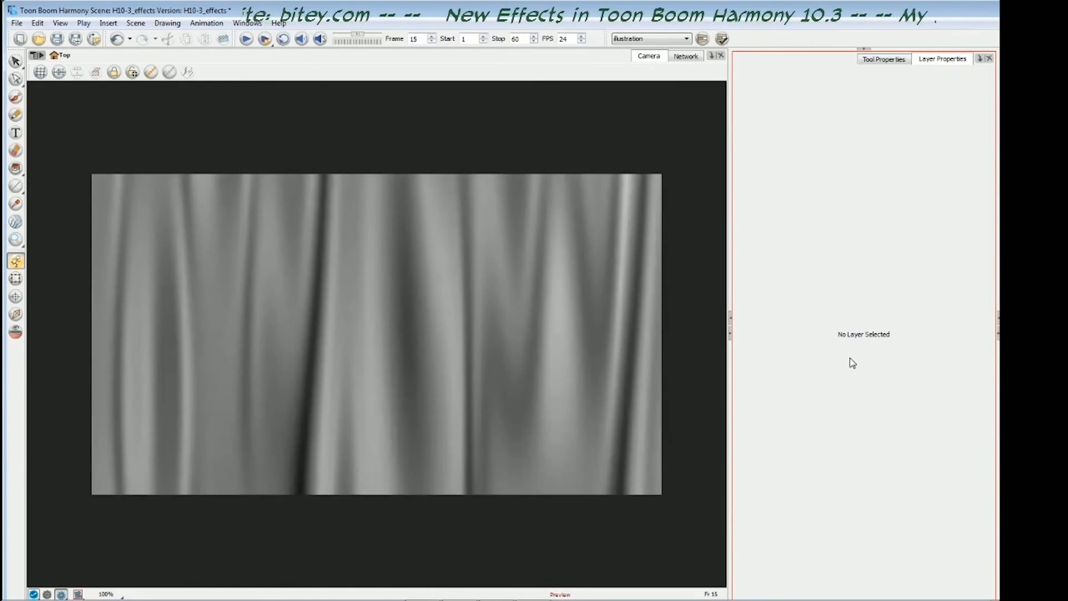
{"action": "key", "text": "period"}
{"action": "key", "text": "period"}
{"action": "key", "text": "period"}
{"action": "key", "text": "period"}
{"action": "key", "text": "period"}
{"action": "key", "text": "period"}
{"action": "key", "text": "period"}
{"action": "key", "text": "period"}
{"action": "key", "text": "period"}
{"action": "key", "text": "period"}
{"action": "key", "text": "period"}
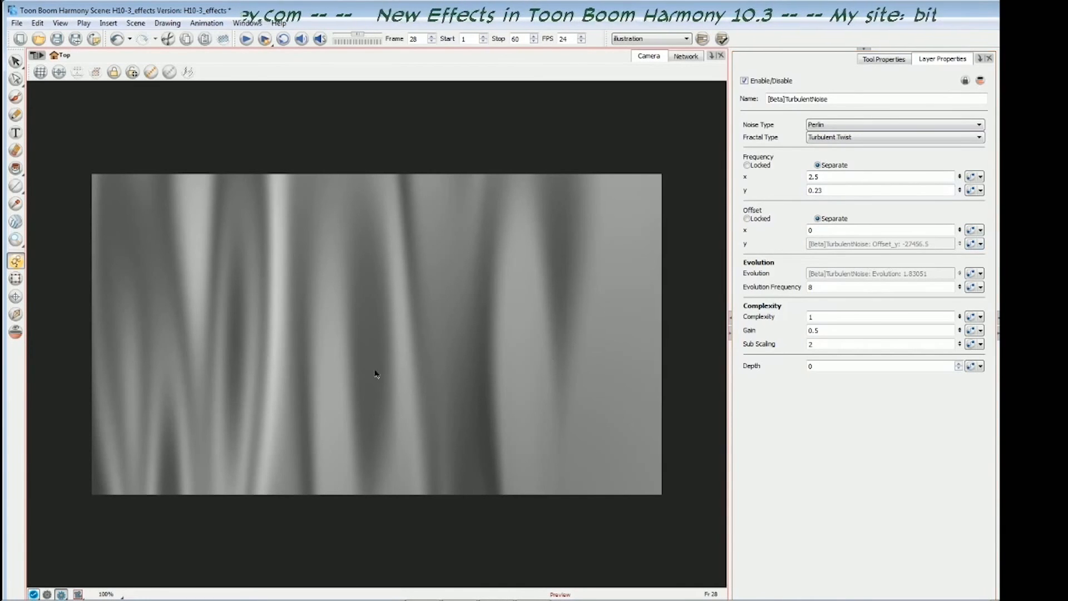
Examine the Turbulent Noise Offset y function curve in the Bezier Editor and close it.
{"action": "left_click", "coordinate": [968, 243]}
{"action": "left_click_drag", "start_coordinate": [832, 158], "coordinate": [635, 151]}
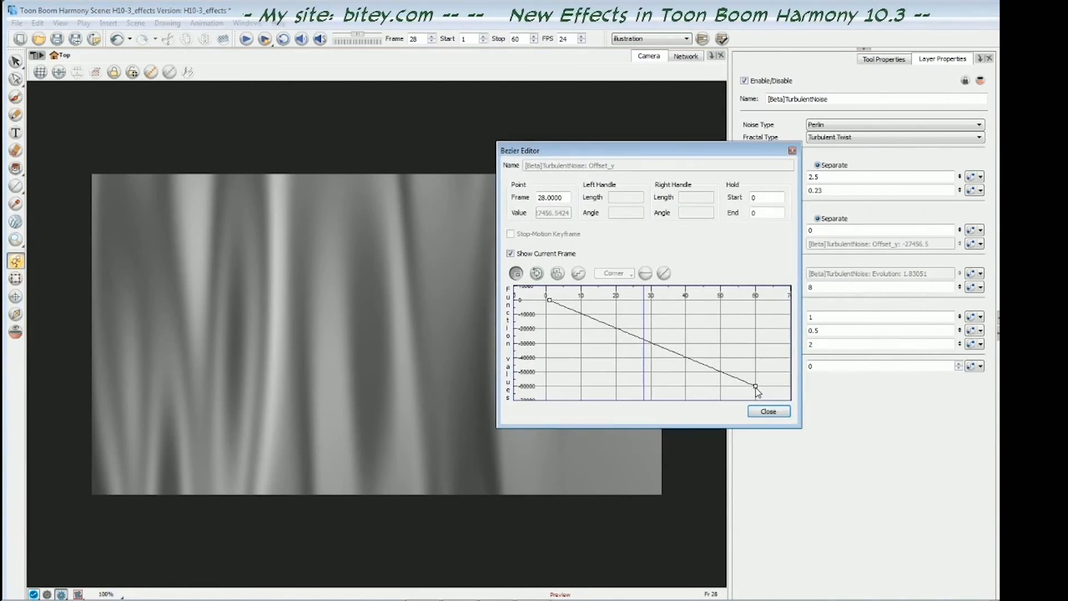
{"action": "left_click", "coordinate": [773, 412]}
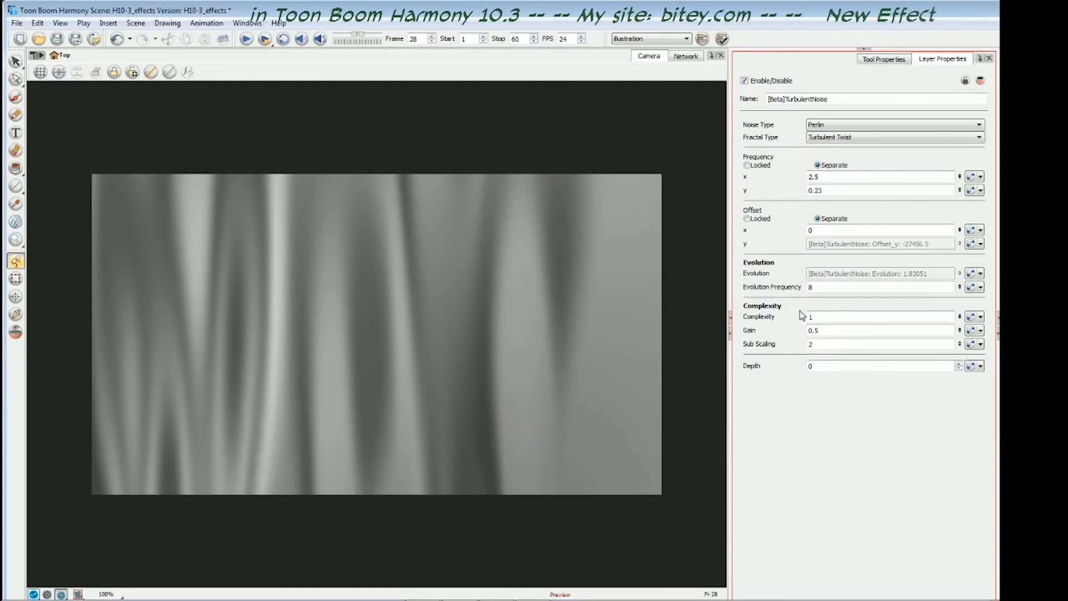
Step forward to frame 41, return to the first frame and step forward again to examine the noise movement.
{"action": "key", "text": "period"}
{"action": "key", "text": "period"}
{"action": "key", "text": "period"}
{"action": "key", "text": "period"}
{"action": "key", "text": "period"}
{"action": "key", "text": "period"}
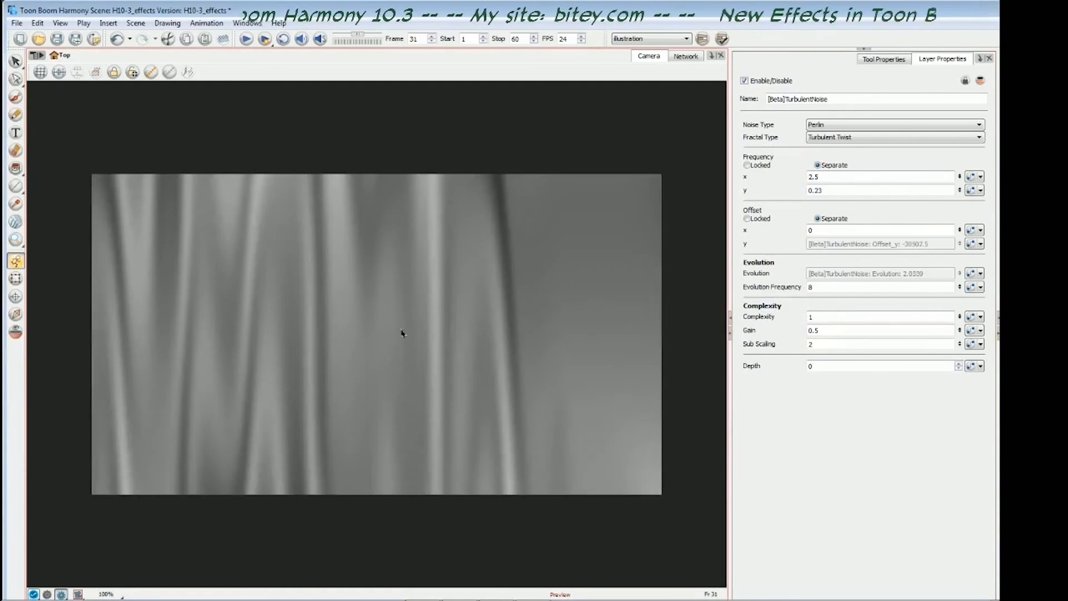
{"action": "key", "text": "period"}
{"action": "key", "text": "period"}
{"action": "key", "text": "period"}
{"action": "key", "text": "period"}
{"action": "key", "text": "period"}
{"action": "key", "text": "period"}
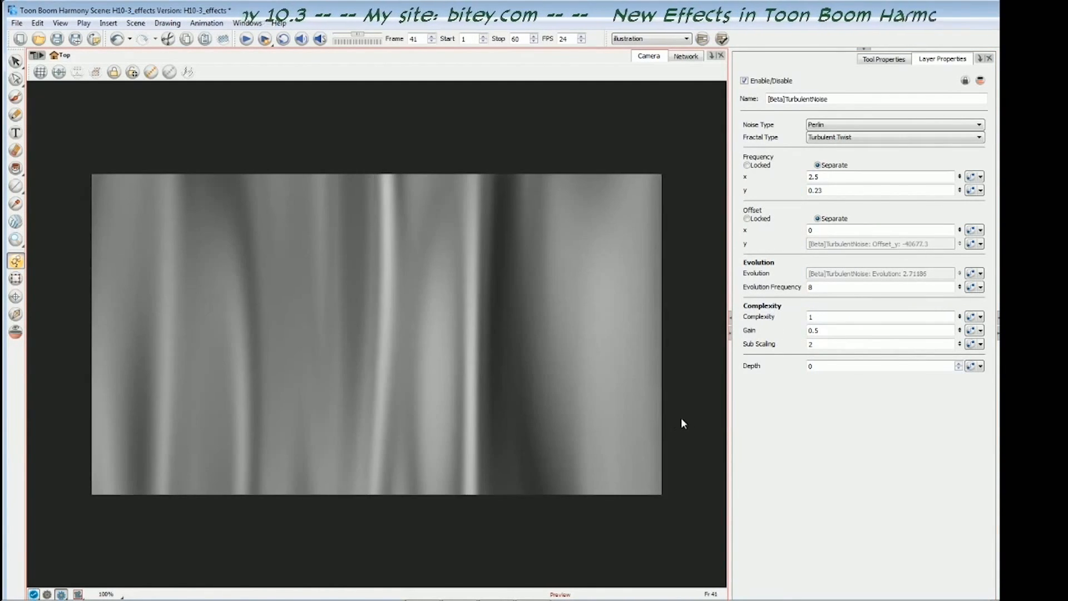
{"action": "key", "text": "shift+comma"}
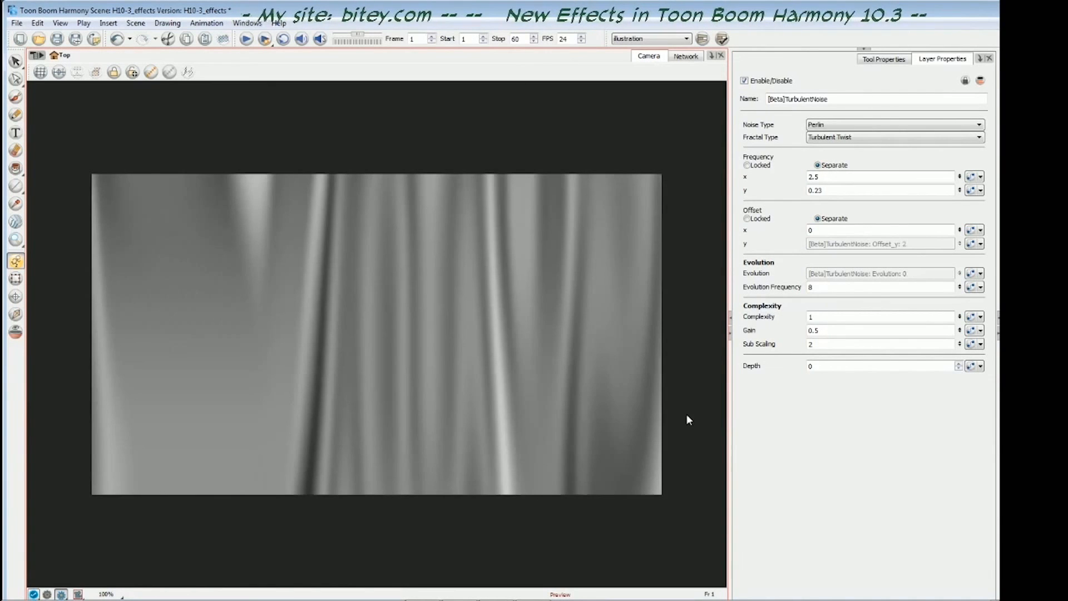
{"action": "key", "text": "period"}
{"action": "key", "text": "period"}
{"action": "key", "text": "period"}
{"action": "key", "text": "period"}
{"action": "key", "text": "period"}
{"action": "key", "text": "period"}
{"action": "key", "text": "period"}
{"action": "key", "text": "period"}
{"action": "key", "text": "period"}
{"action": "key", "text": "period"}
{"action": "key", "text": "period"}
{"action": "key", "text": "period"}
{"action": "key", "text": "period"}
{"action": "key", "text": "period"}
{"action": "key", "text": "period"}
{"action": "key", "text": "period"}
{"action": "key", "text": "period"}
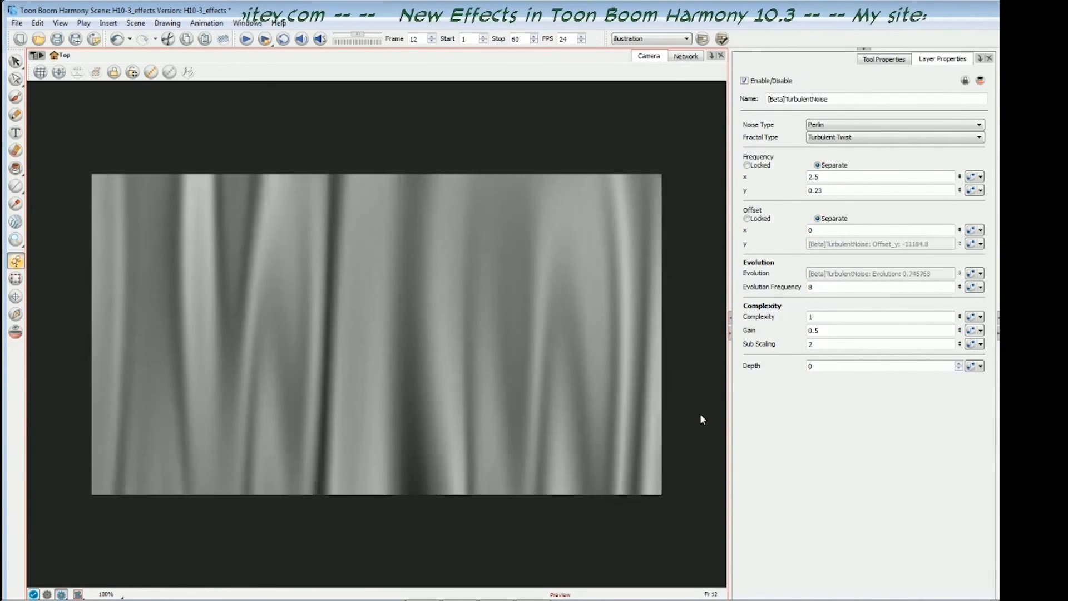
{"action": "key", "text": "period"}
{"action": "key", "text": "period"}
{"action": "key", "text": "period"}
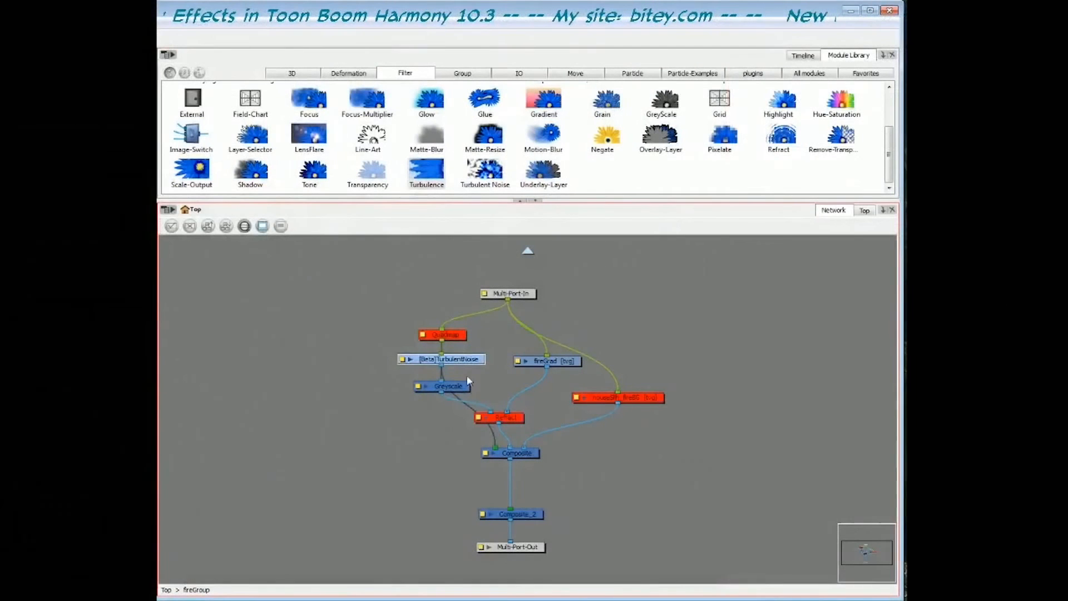
Disconnect the Greyscale node from the Composite in the fireGroup network and open its properties to check the Matte Output option.
{"action": "left_click_drag", "start_coordinate": [348, 343], "coordinate": [416, 366]}
{"action": "left_click_drag", "start_coordinate": [494, 452], "coordinate": [495, 448]}
{"action": "left_click", "coordinate": [448, 389]}
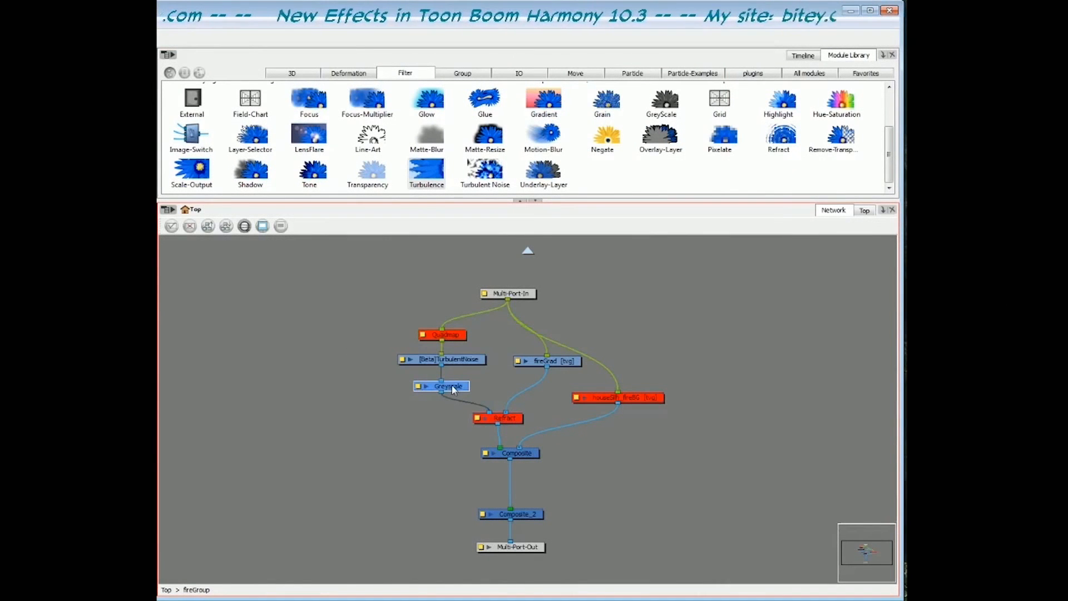
{"action": "double_click", "coordinate": [418, 391]}
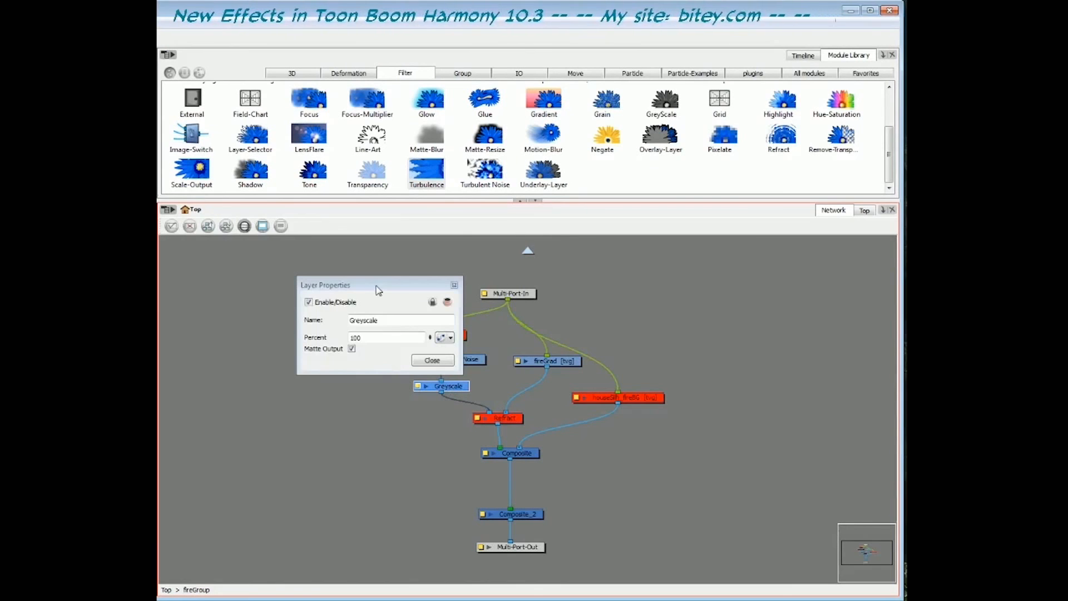
{"action": "left_click_drag", "start_coordinate": [378, 289], "coordinate": [319, 292]}
{"action": "left_click", "coordinate": [290, 351]}
{"action": "left_click_drag", "start_coordinate": [293, 353], "coordinate": [271, 349]}
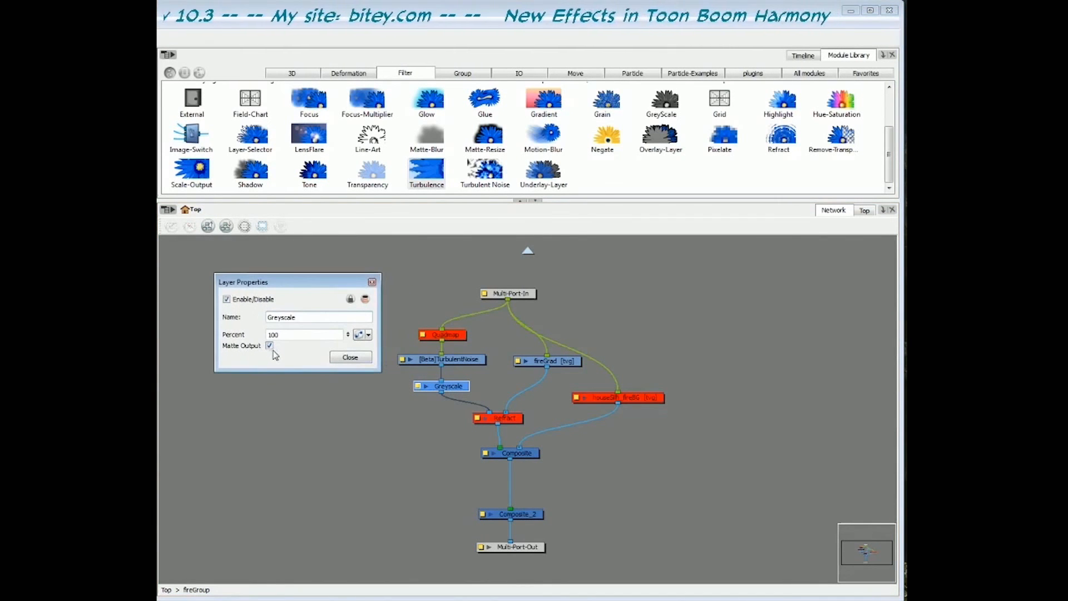
Enable the Refract node so the noise distorts the fire gradient, and preview the flames from the first frame.
{"action": "left_click", "coordinate": [514, 424]}
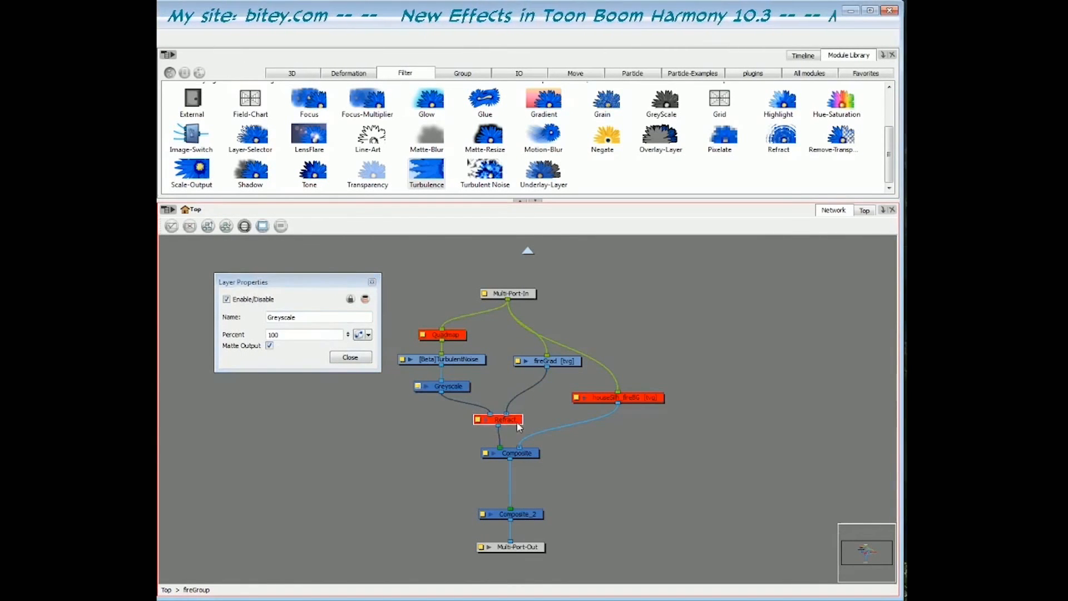
{"action": "key", "text": "Escape"}
{"action": "left_click", "coordinate": [575, 359]}
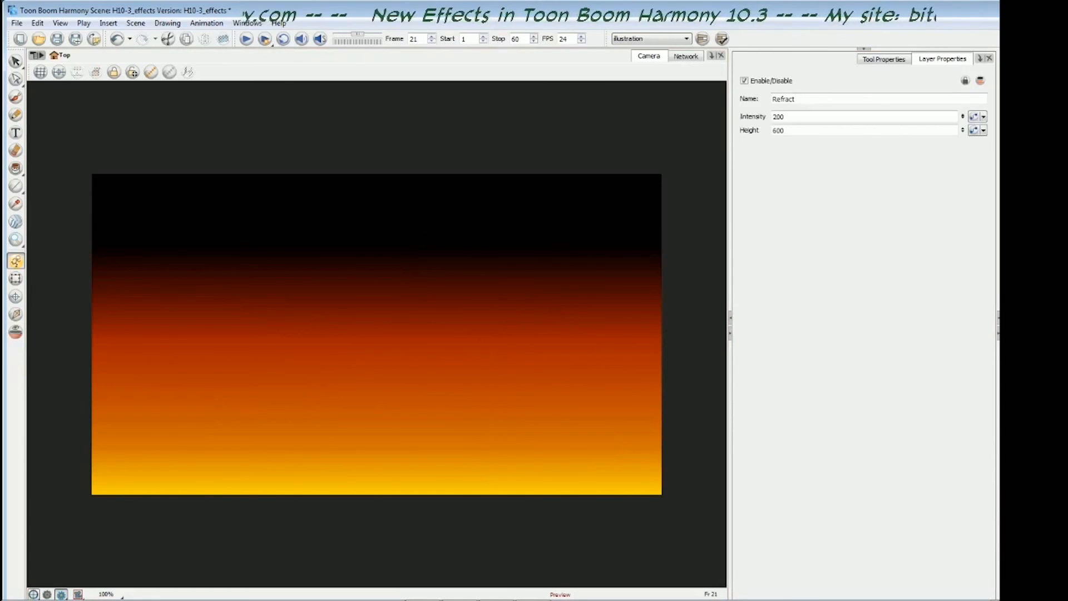
{"action": "left_click", "coordinate": [287, 431]}
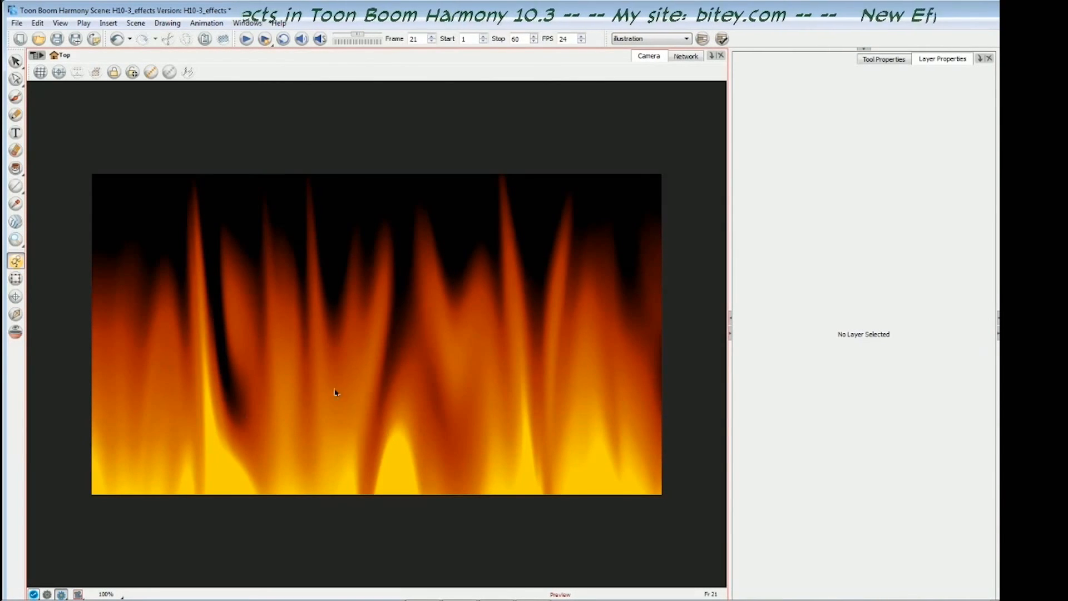
{"action": "key", "text": "shift+comma"}
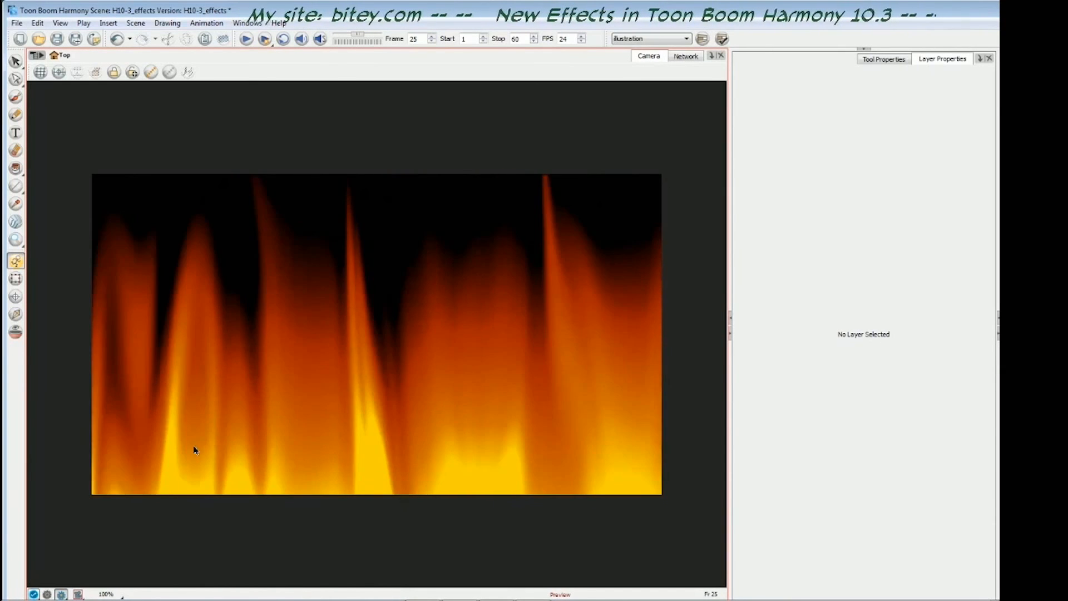
Enable the houseSilh_fireBG layer to show the house silhouette behind the flames, and clear the selection.
{"action": "left_click", "coordinate": [814, 452]}
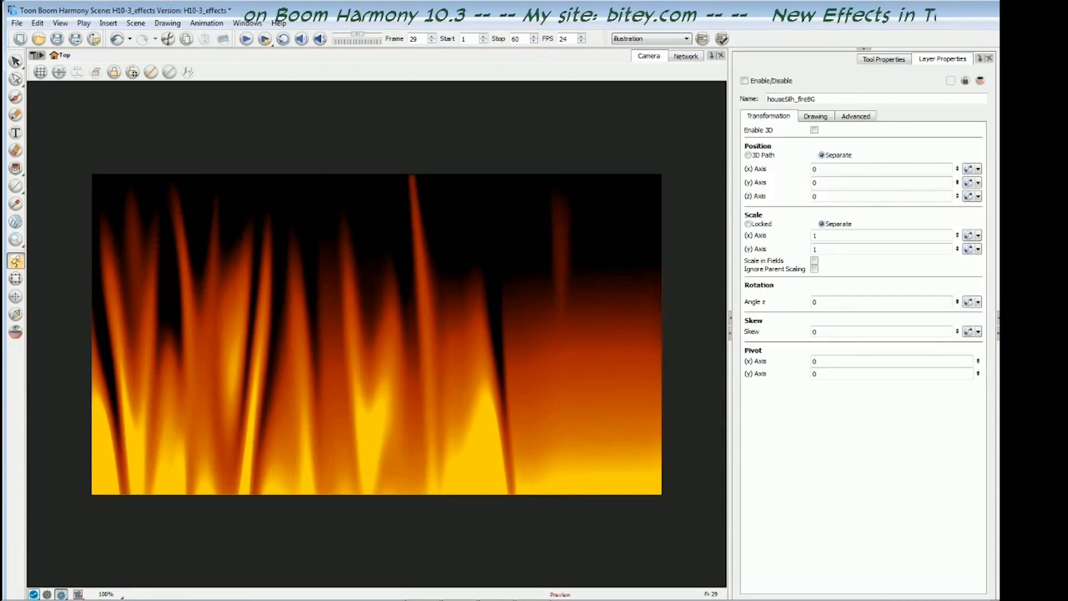
{"action": "key", "text": "a"}
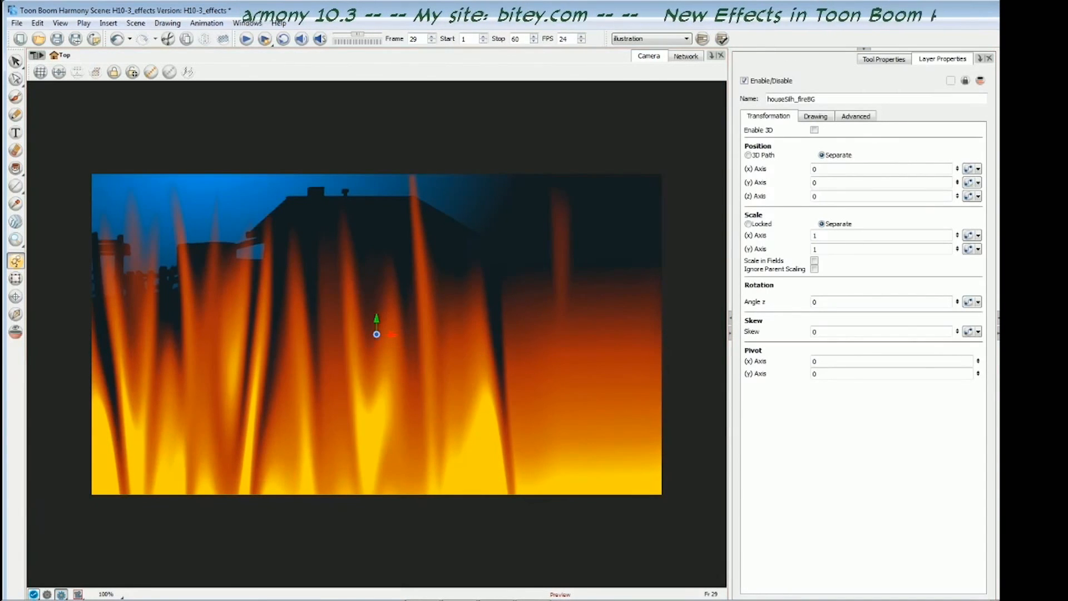
{"action": "key", "text": "Escape"}
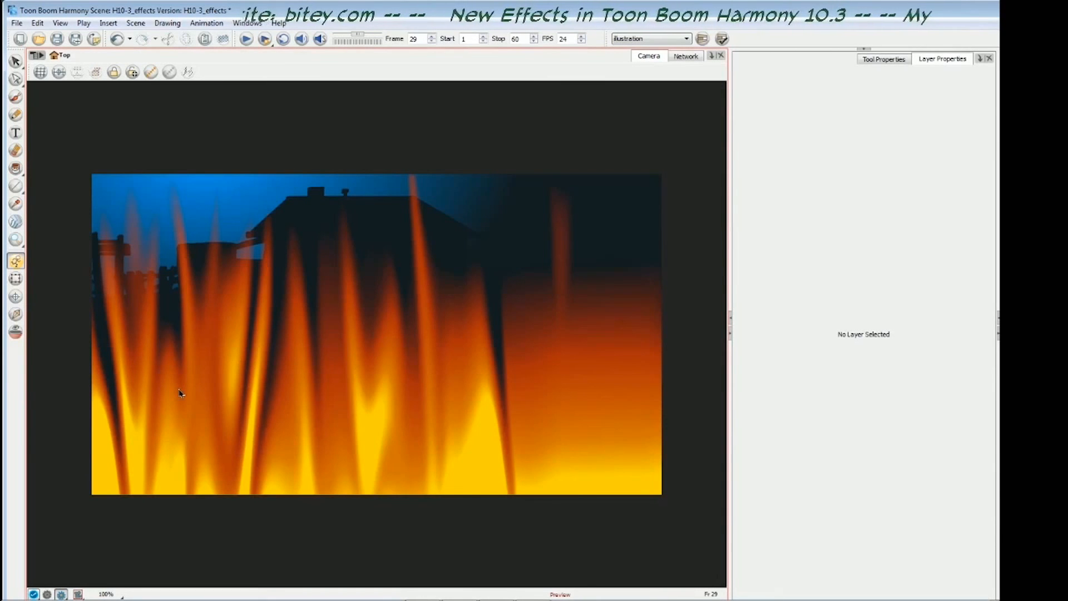
Return to the first frame, render the fire scene and play back the result.
{"action": "key", "text": "shift+comma"}
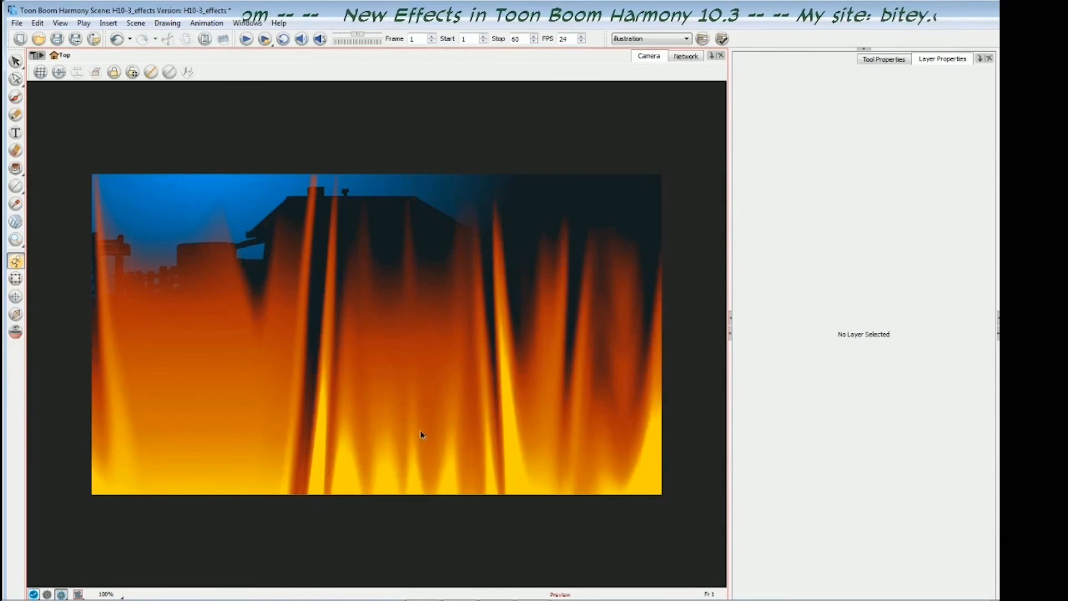
{"action": "left_click", "coordinate": [265, 39]}
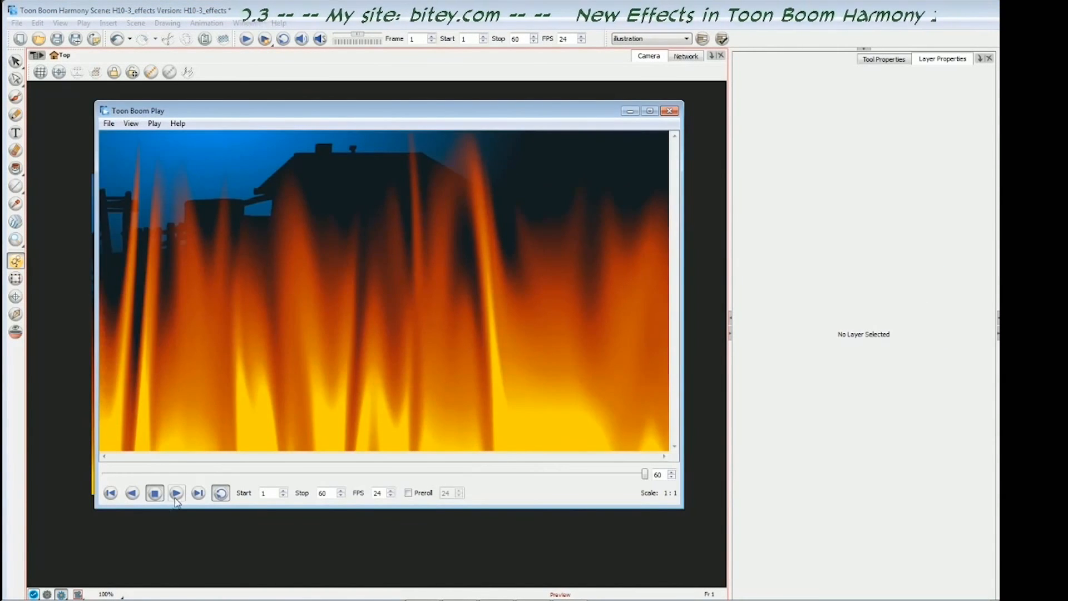
{"action": "left_click", "coordinate": [176, 493]}
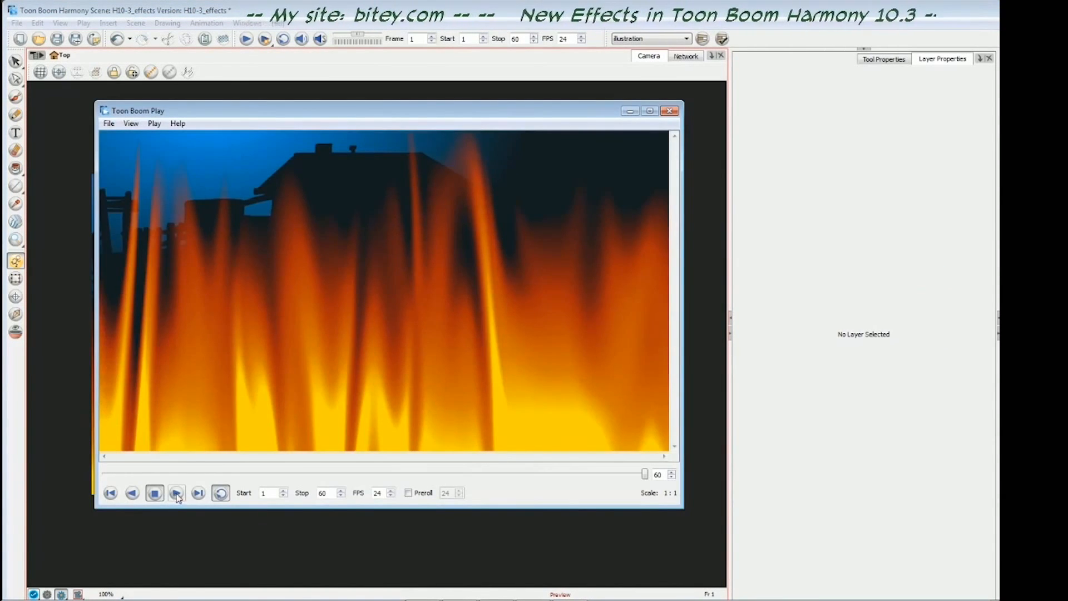